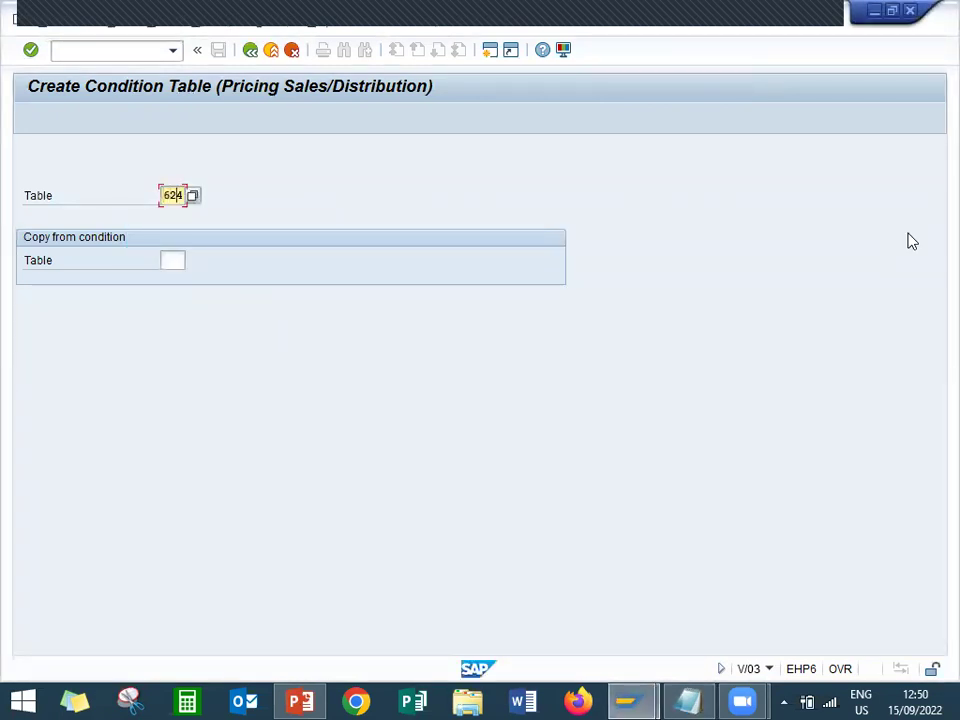
Step: Start creating a pricing condition table, trying number 625 and using number 626
type("5")
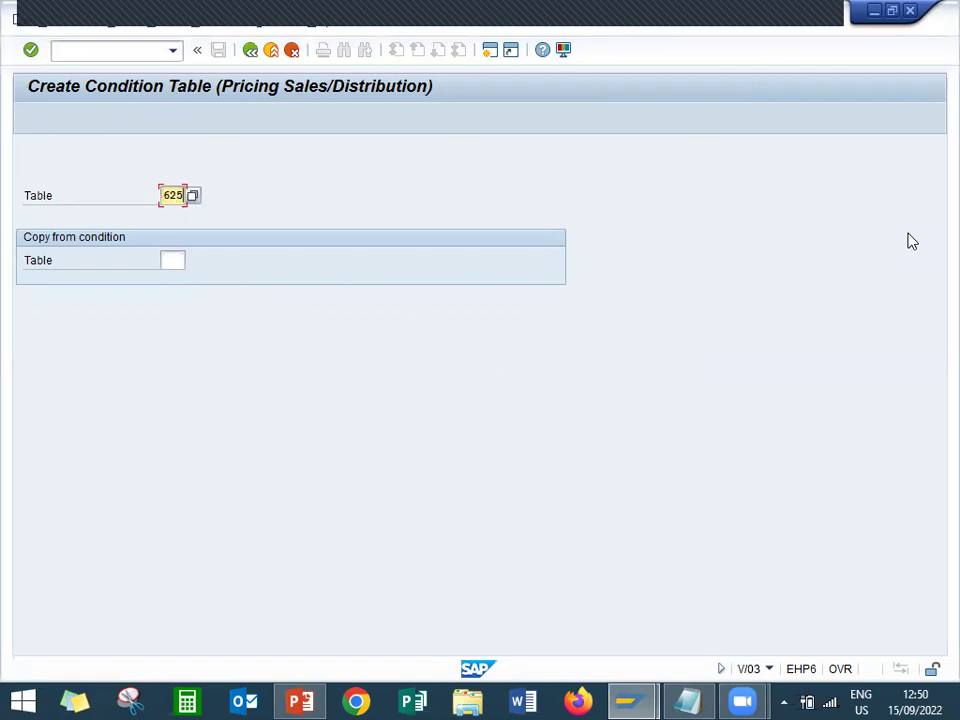
key("Return")
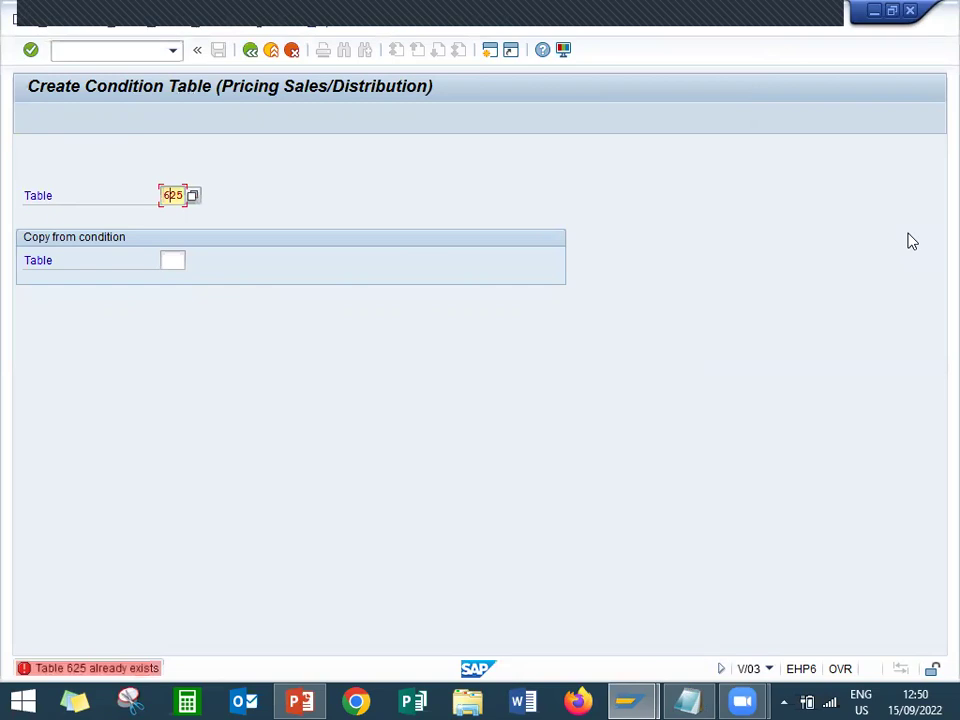
type("6")
key("Return")
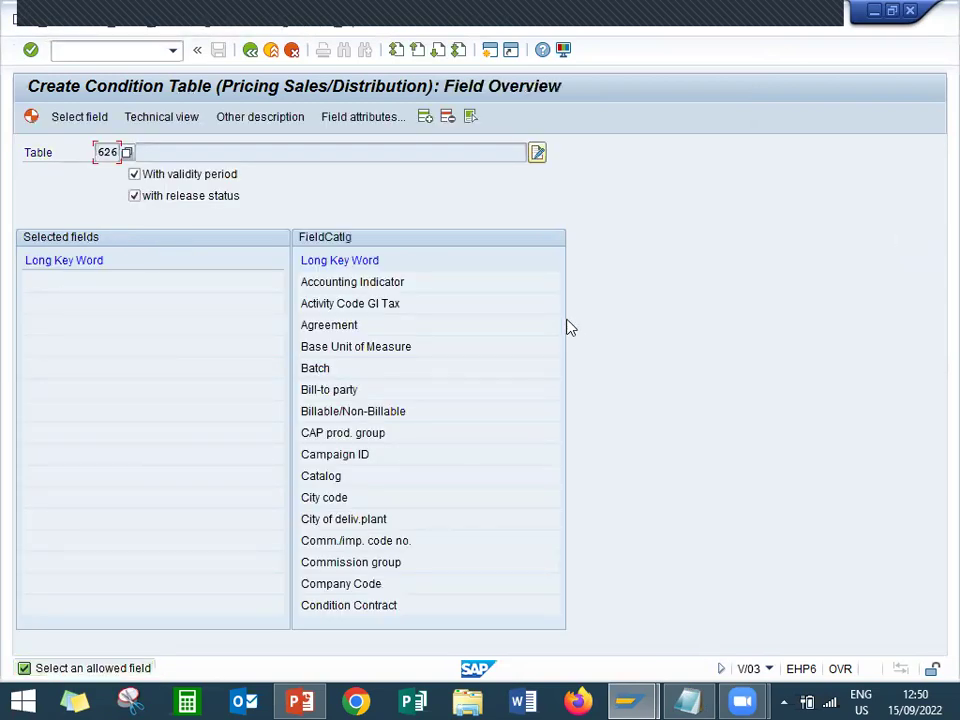
Step: Add Sales Organization from the field catalog to the selected fields of table 626
left_click(466, 347)
key("Page_Down")
key("Page_Down")
key("Page_Down")
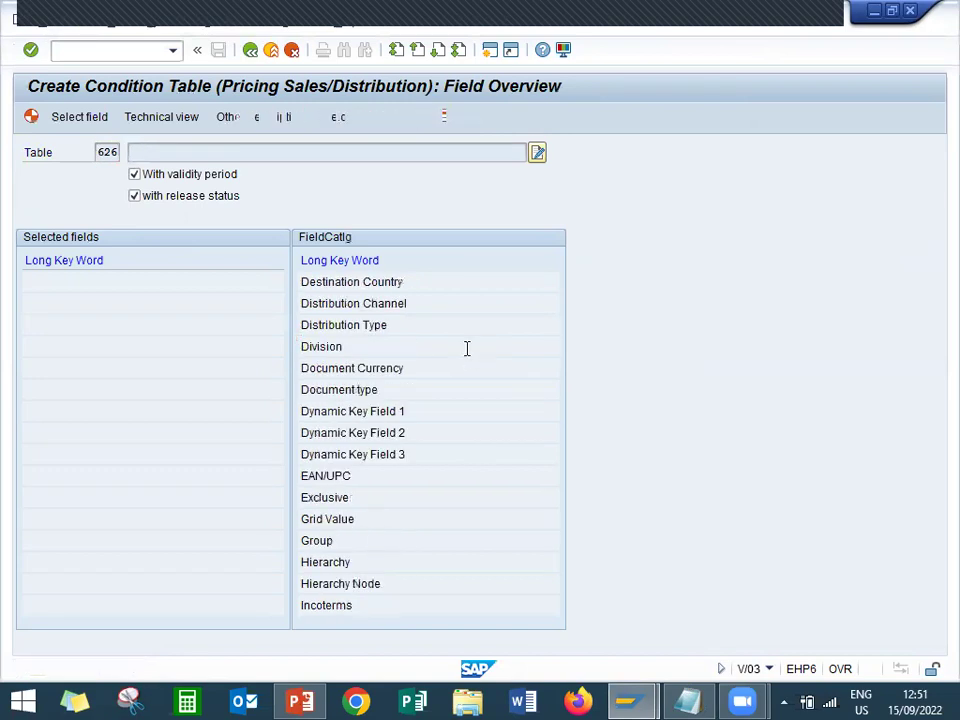
key("Page_Down")
key("Page_Down")
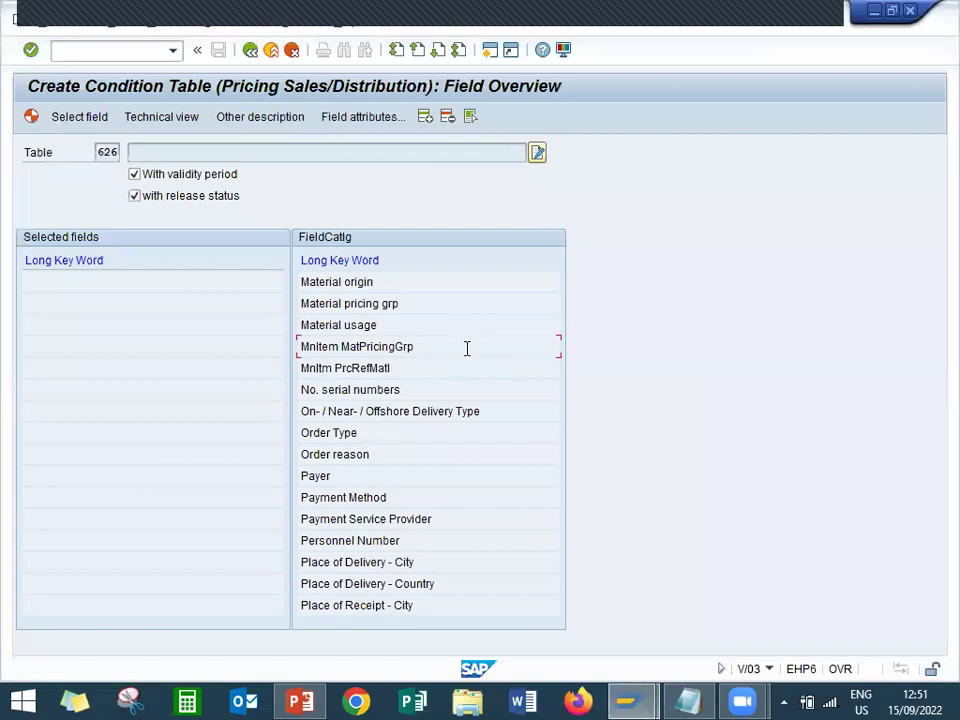
key("Page_Down")
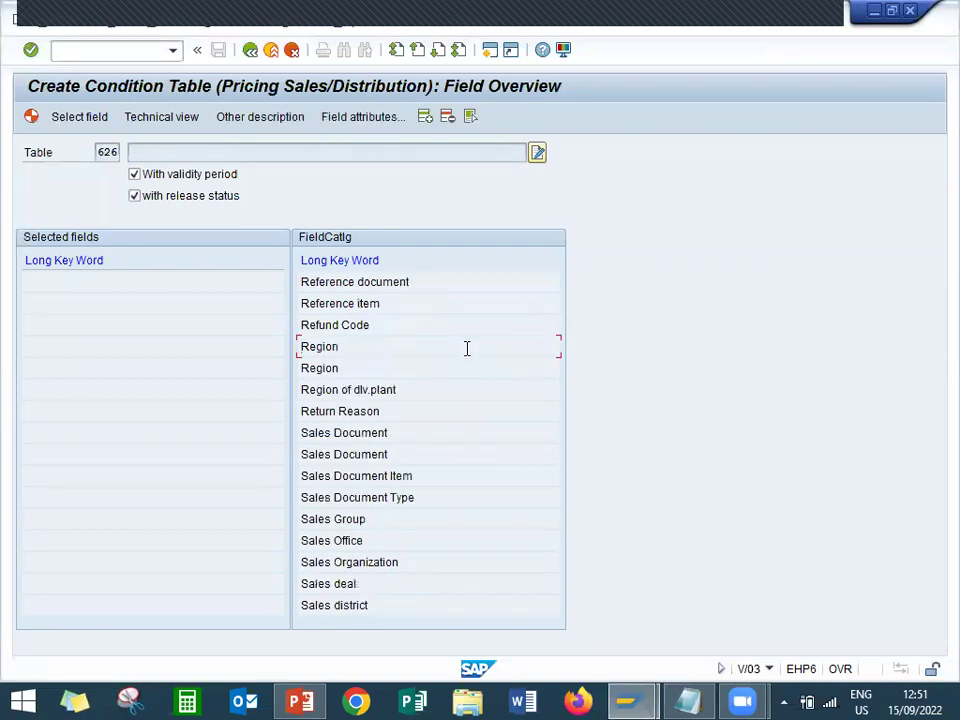
double_click(409, 563)
Step: Add Distribution Channel from the field catalog as the second selected field
key("Page_Up")
key("Page_Up")
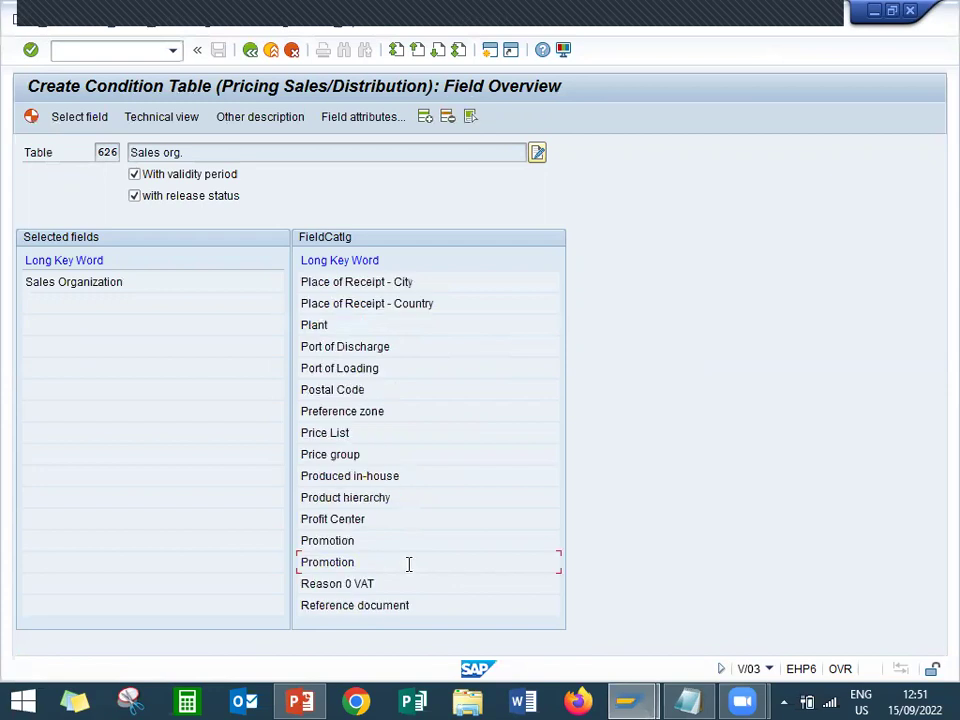
key("Page_Up")
key("Page_Up")
key("Page_Up")
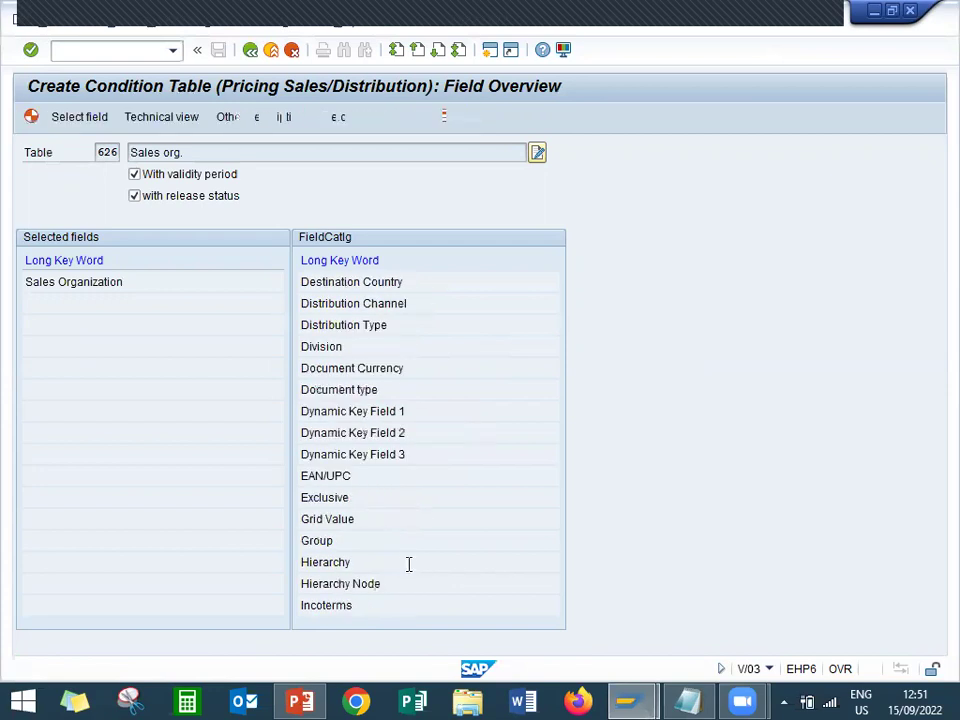
key("Page_Down")
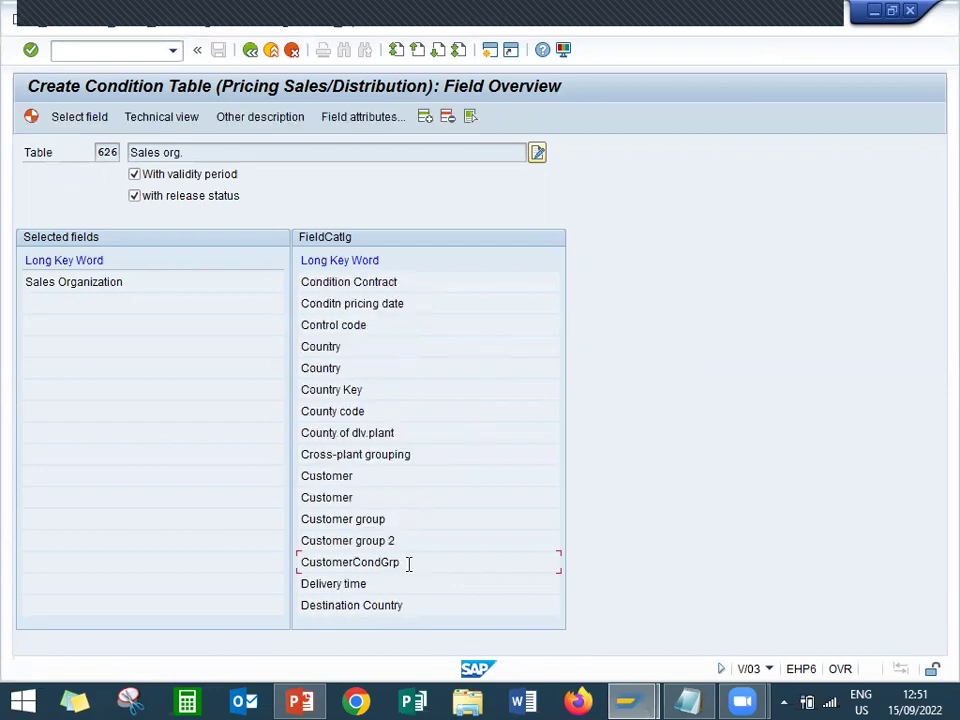
key("Page_Down")
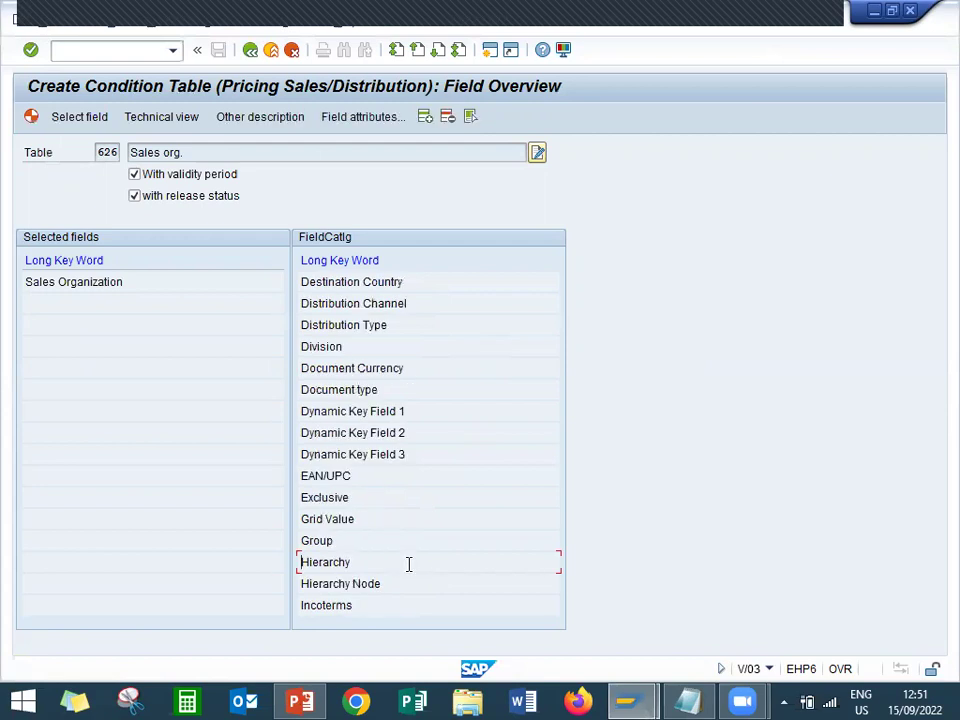
key("Page_Up")
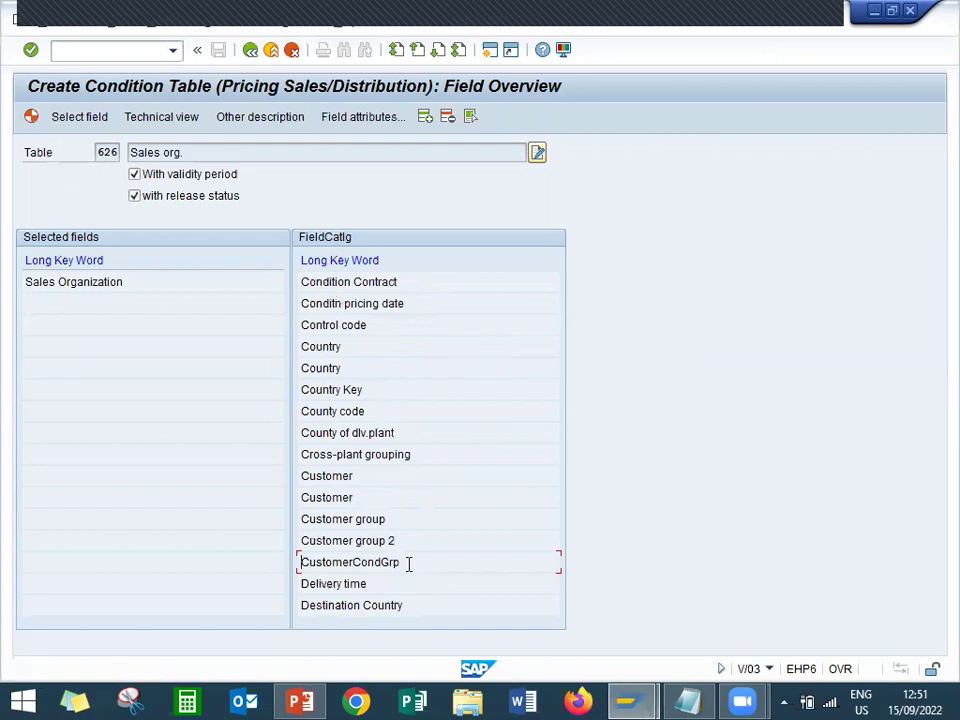
key("Page_Down")
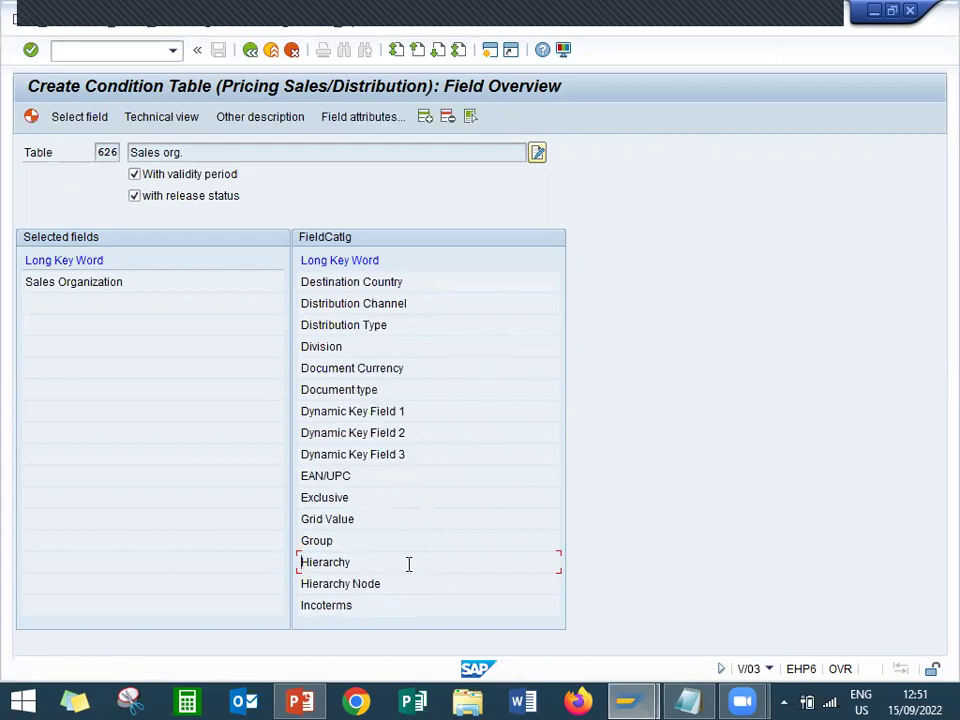
double_click(471, 305)
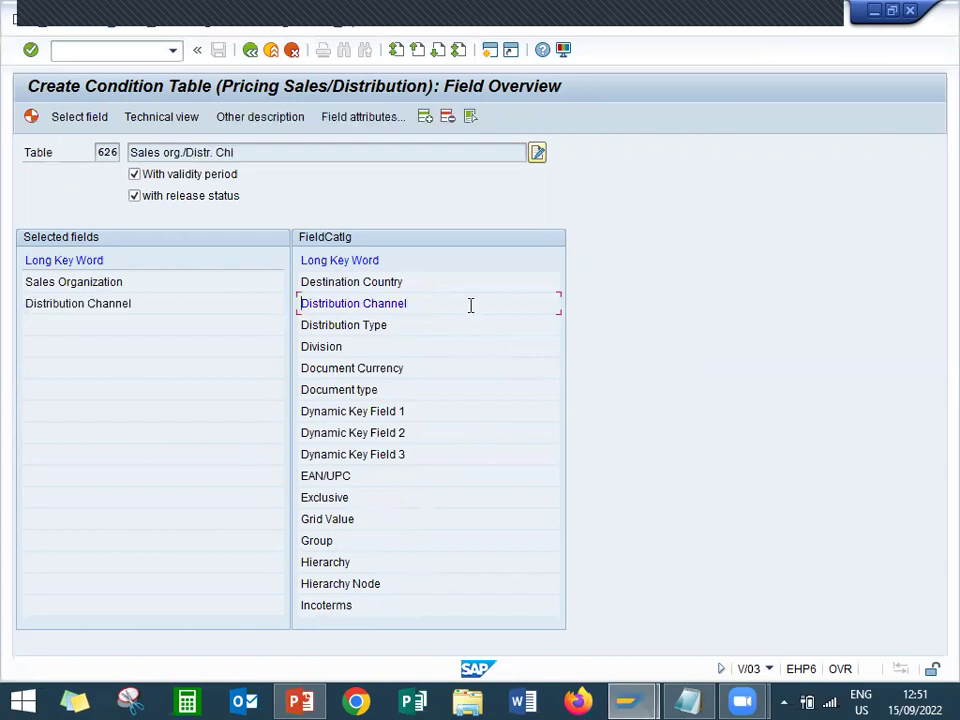
Step: Add the first Customer entry and Material from the field catalog to the selected fields
key("Page_Up")
double_click(366, 480)
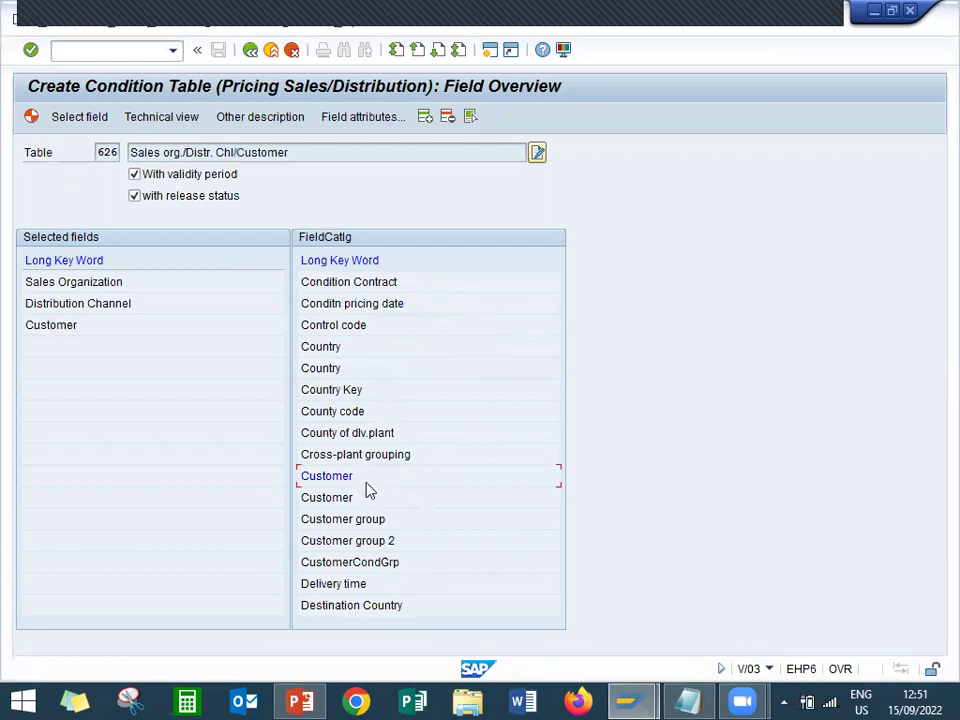
key("Page_Down")
key("Page_Down")
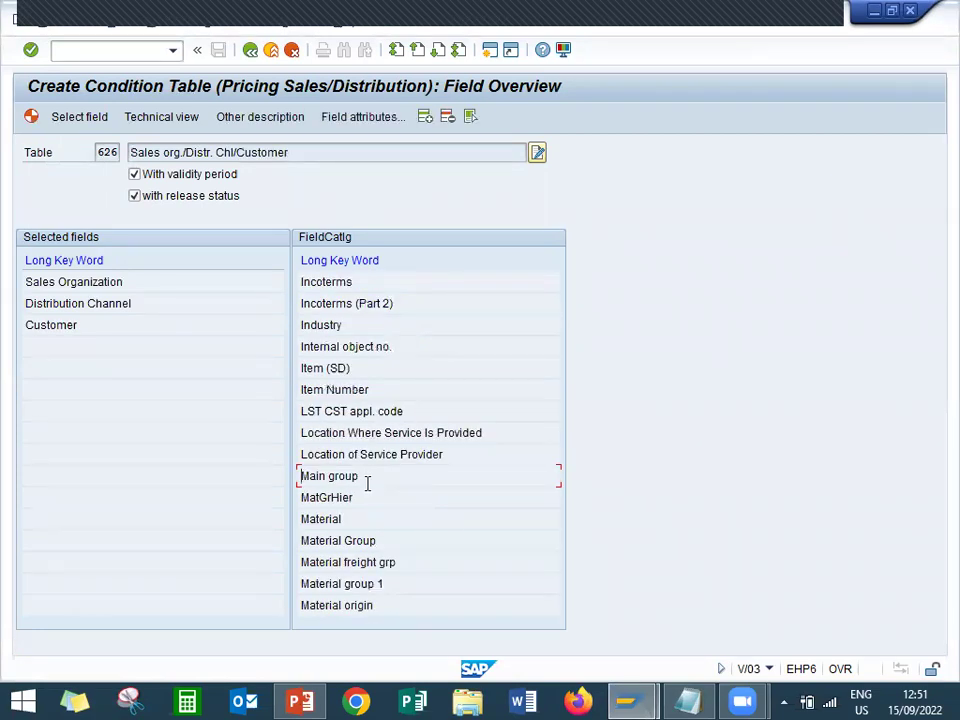
key("Page_Down")
key("Page_Up")
double_click(362, 512)
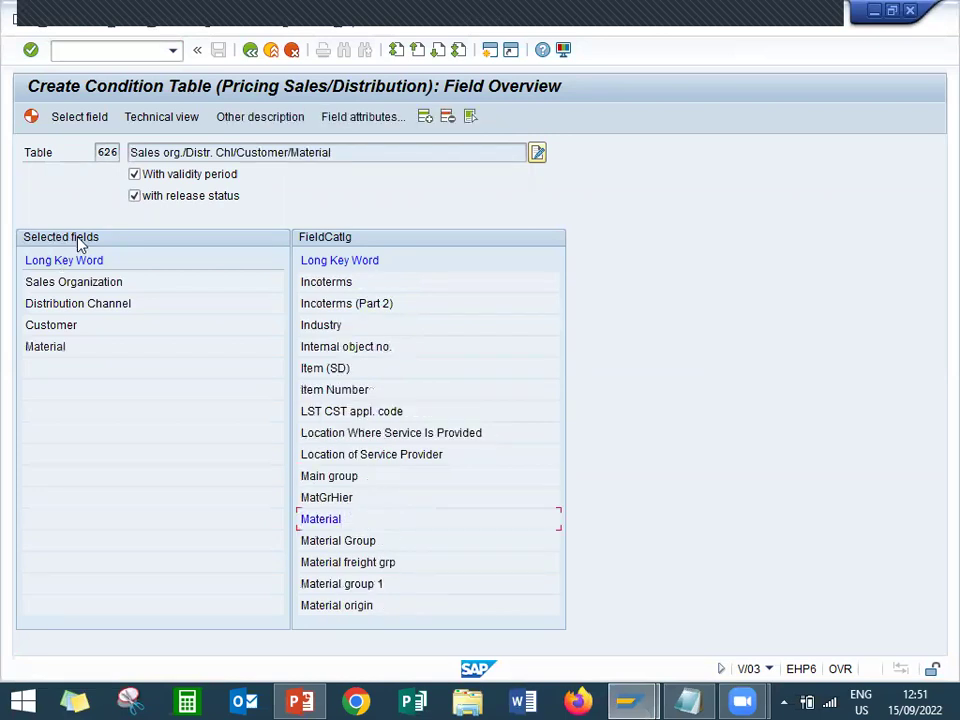
Step: Check the four selected fields and generate condition table 626, confirming the generation
left_click(147, 284)
left_click(147, 302)
left_click(117, 322)
left_click(101, 347)
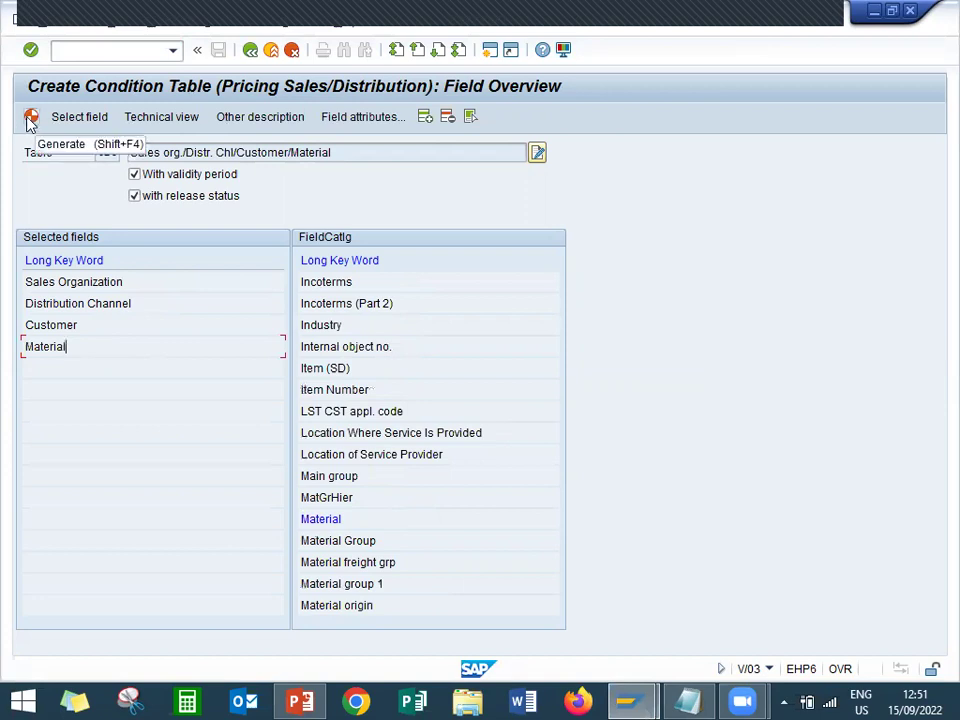
left_click(31, 117)
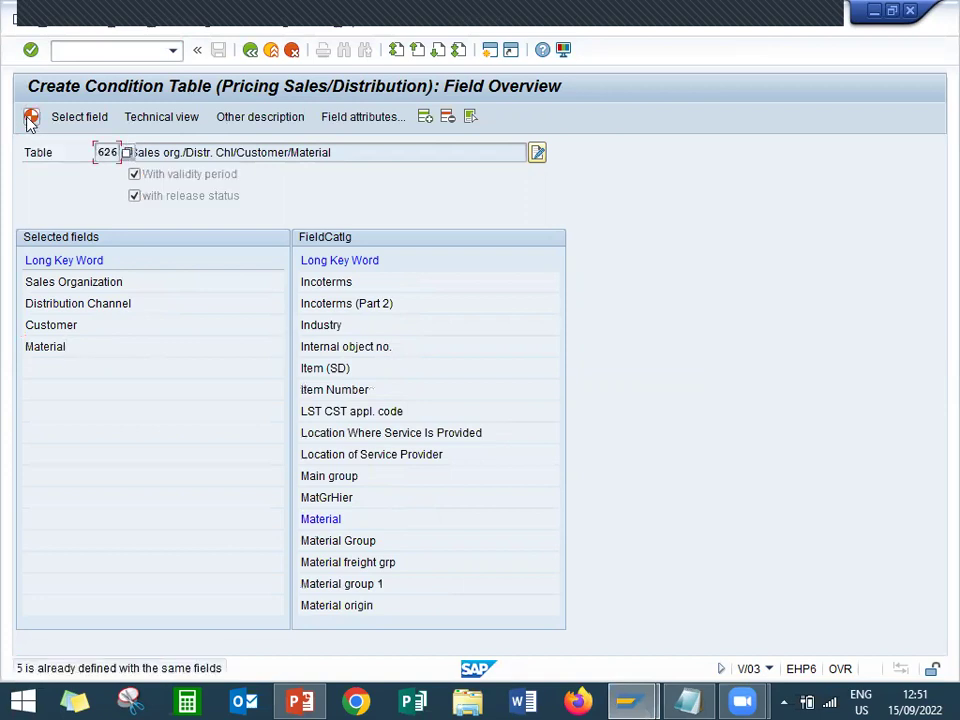
left_click(31, 117)
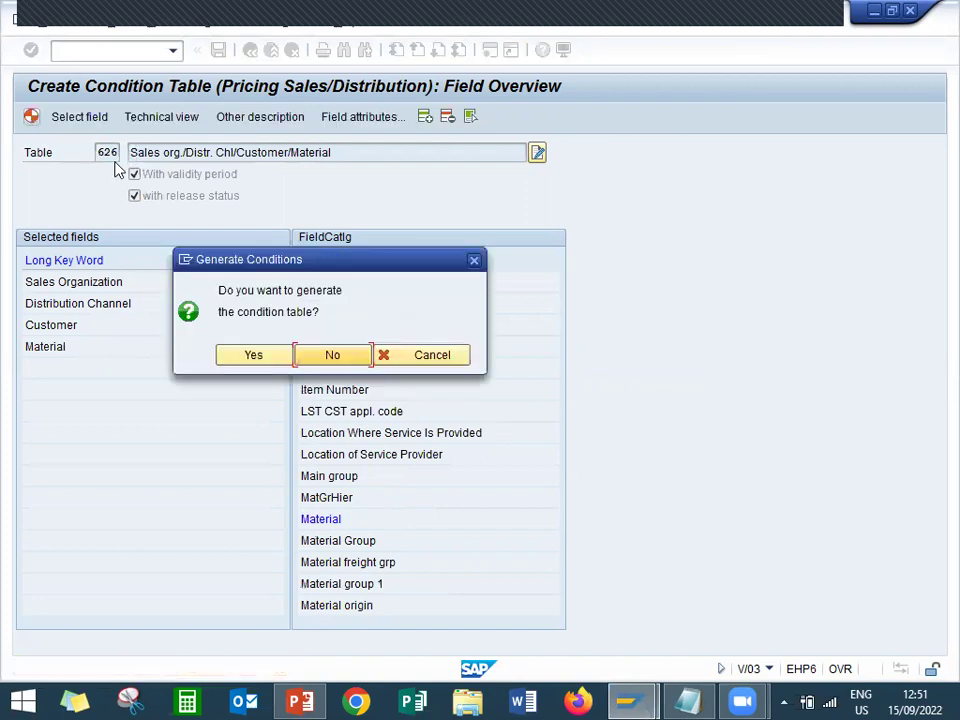
left_click(252, 357)
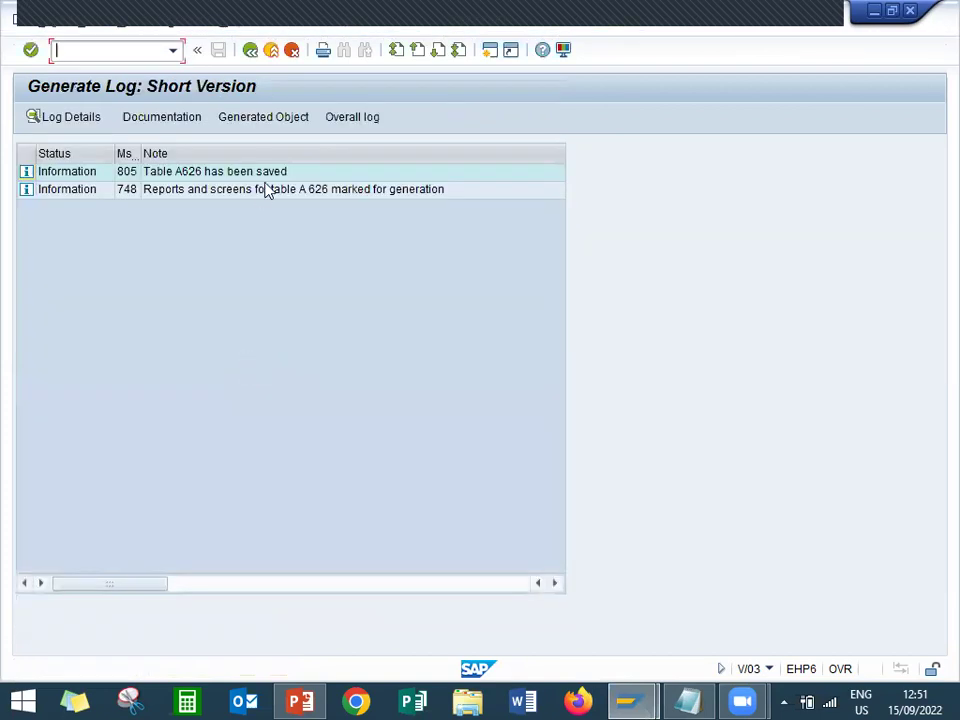
Step: Switch to the Notepad notes and record 626 after V/03 on the Define Condition table line
left_click(688, 700)
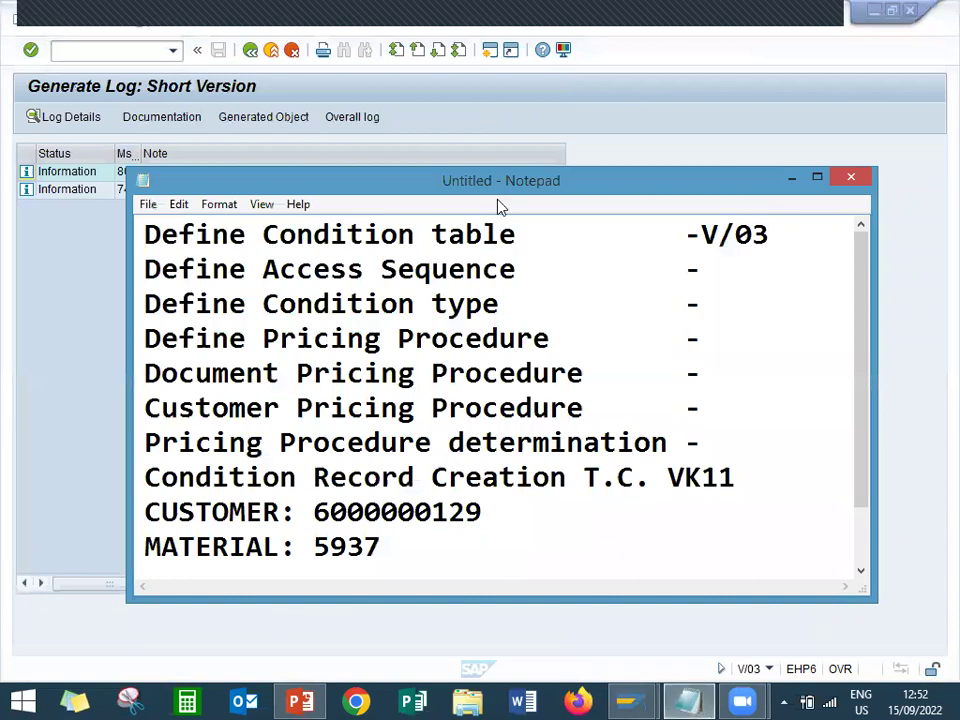
left_click_drag(496, 197, 510, 265)
type("626")
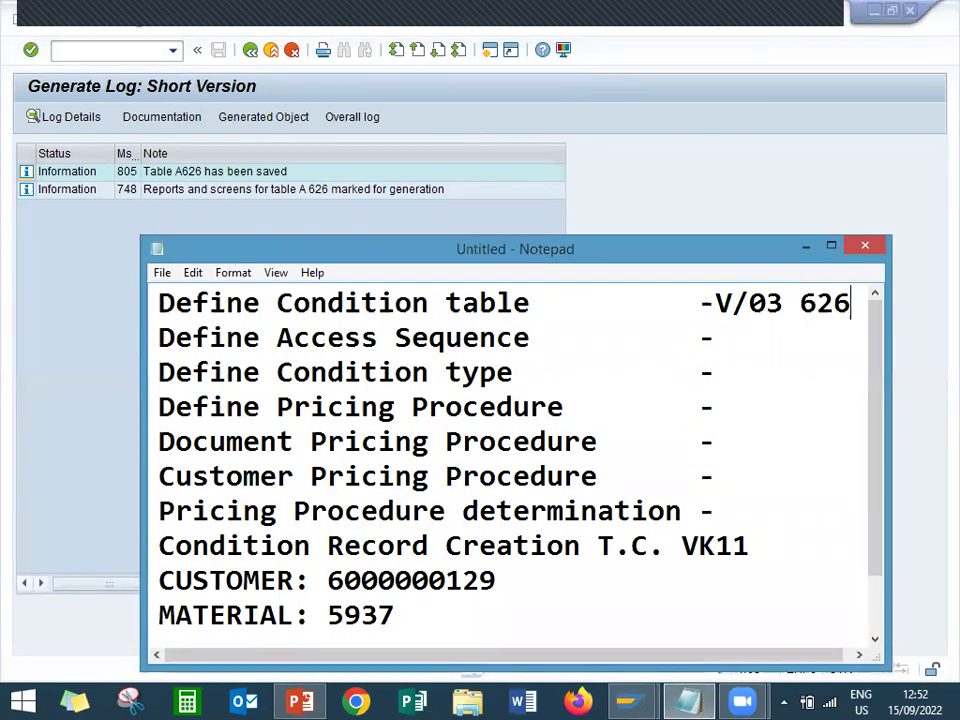
key("Down")
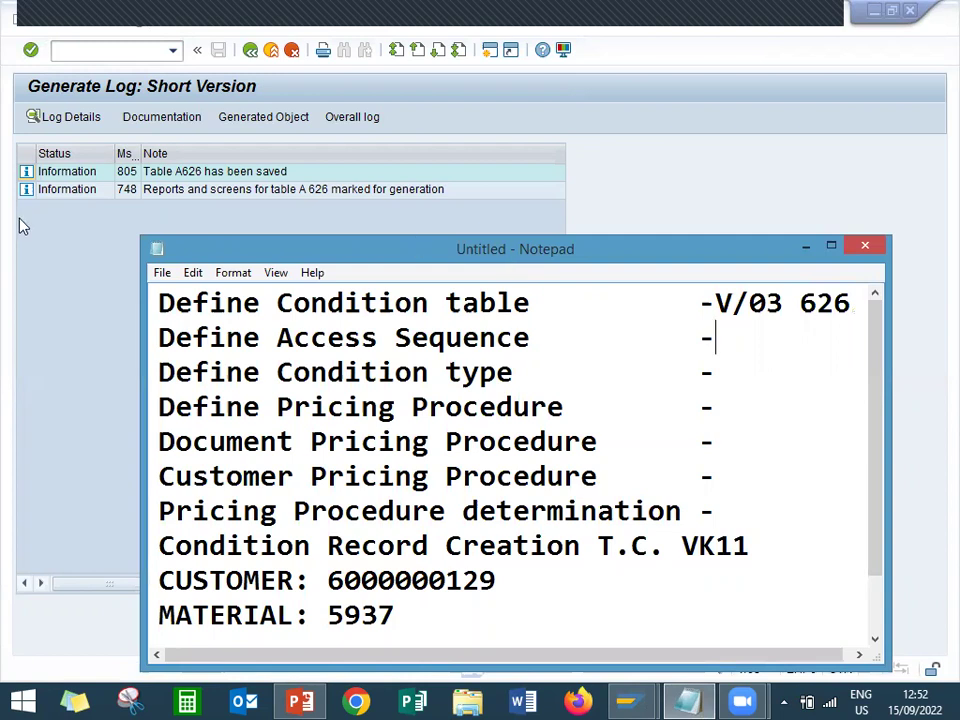
Step: Switch back to SAP, leave condition table creation and open the Access Sequences overview, accepting the cross-client notice
left_click(50, 286)
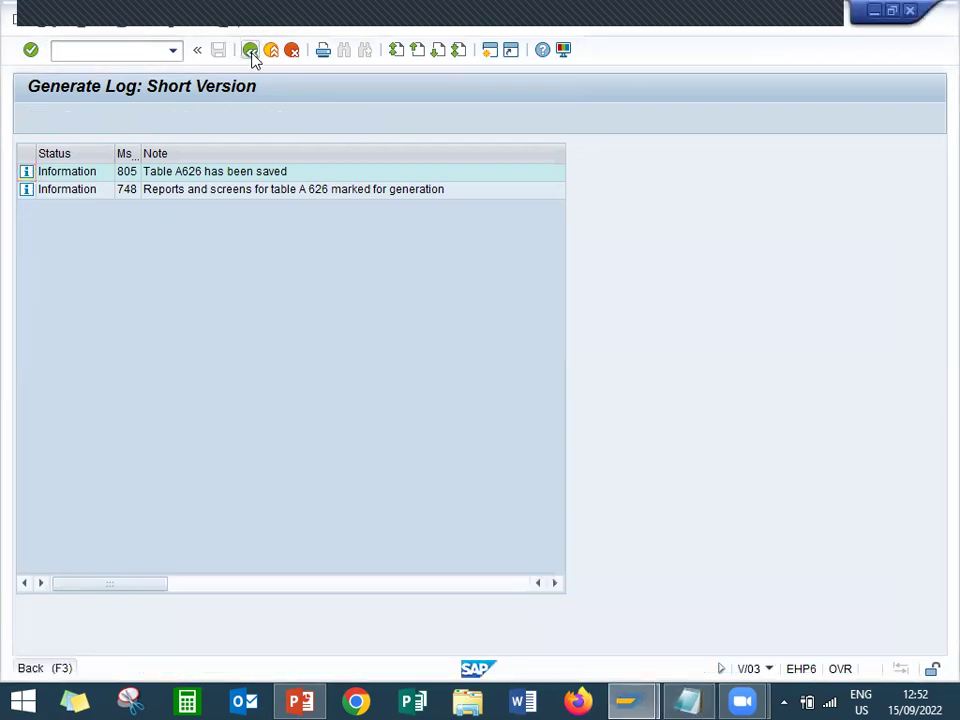
left_click(251, 52)
left_click(251, 52)
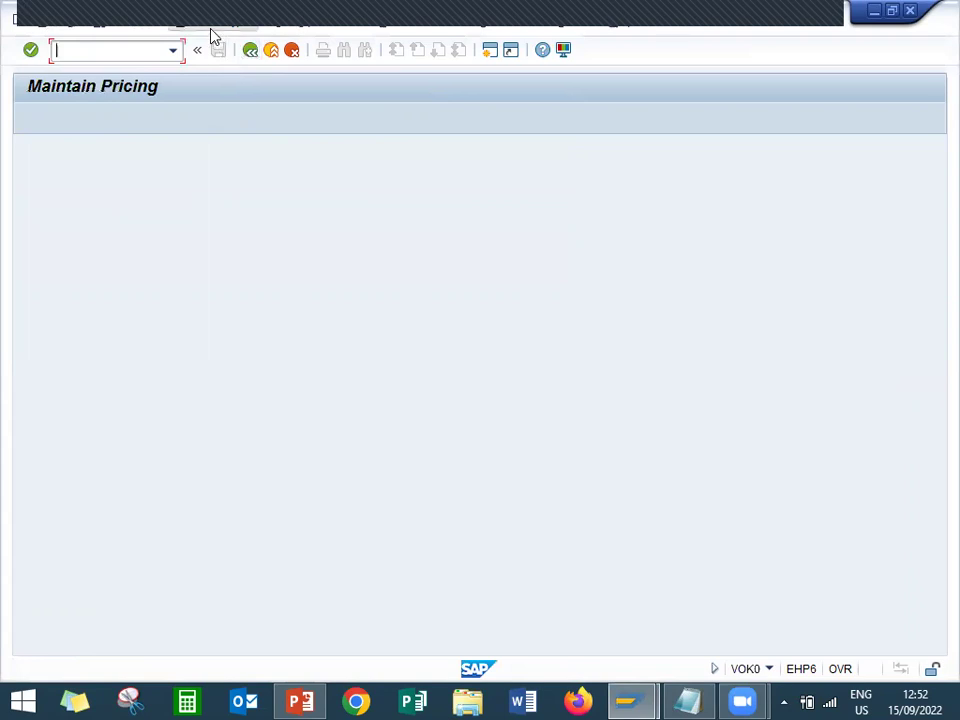
left_click(210, 30)
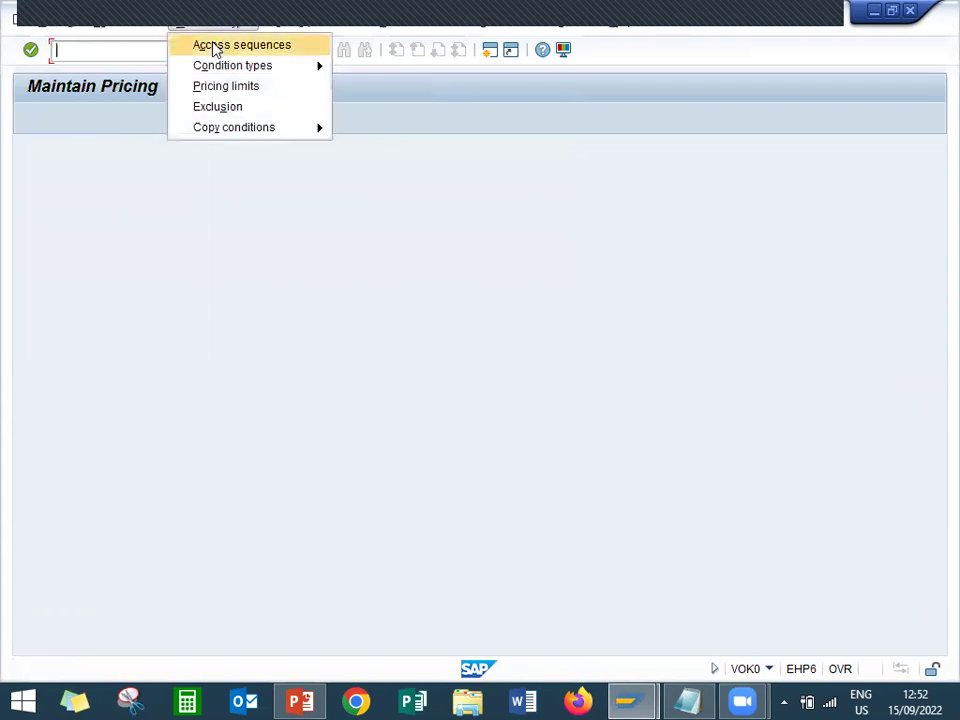
left_click(214, 46)
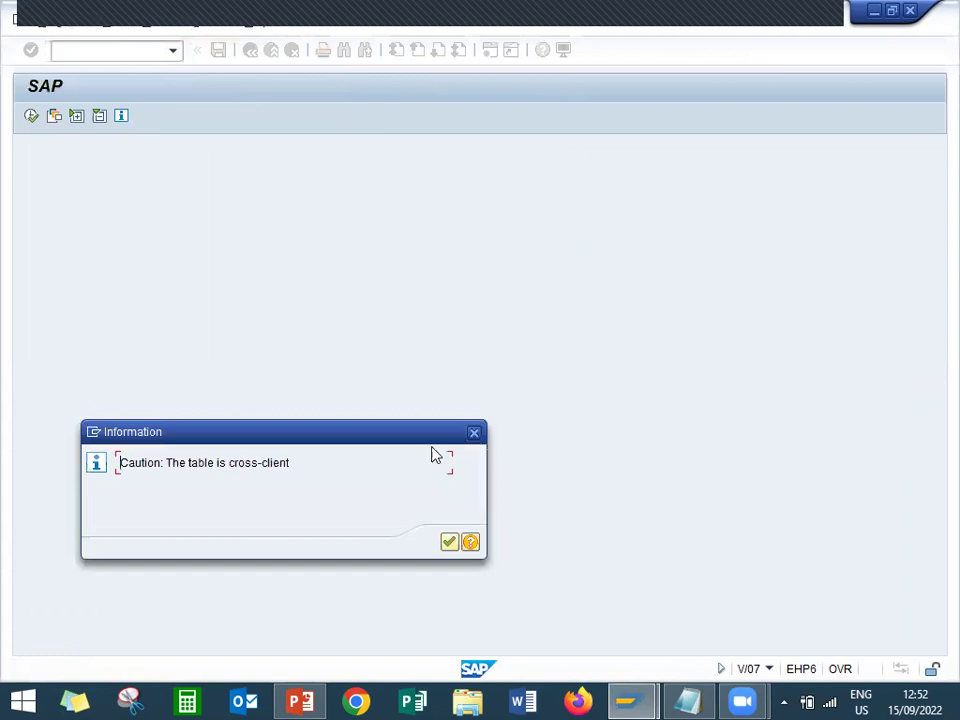
left_click(452, 542)
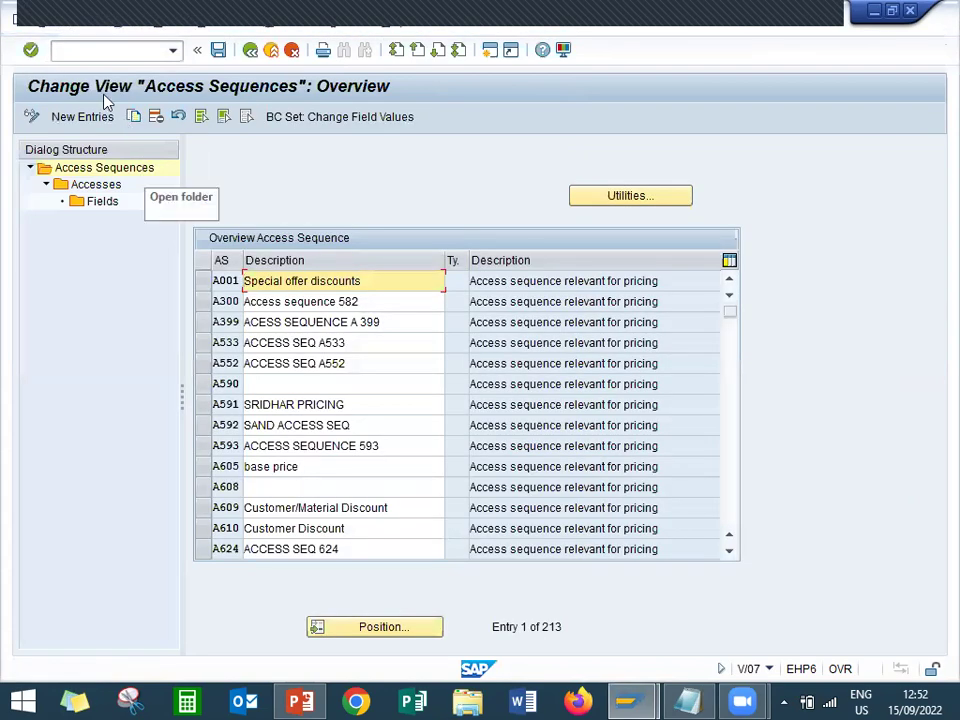
Step: Create a new access sequence entry A626 with the description ACCESS SEQ 626
left_click(97, 118)
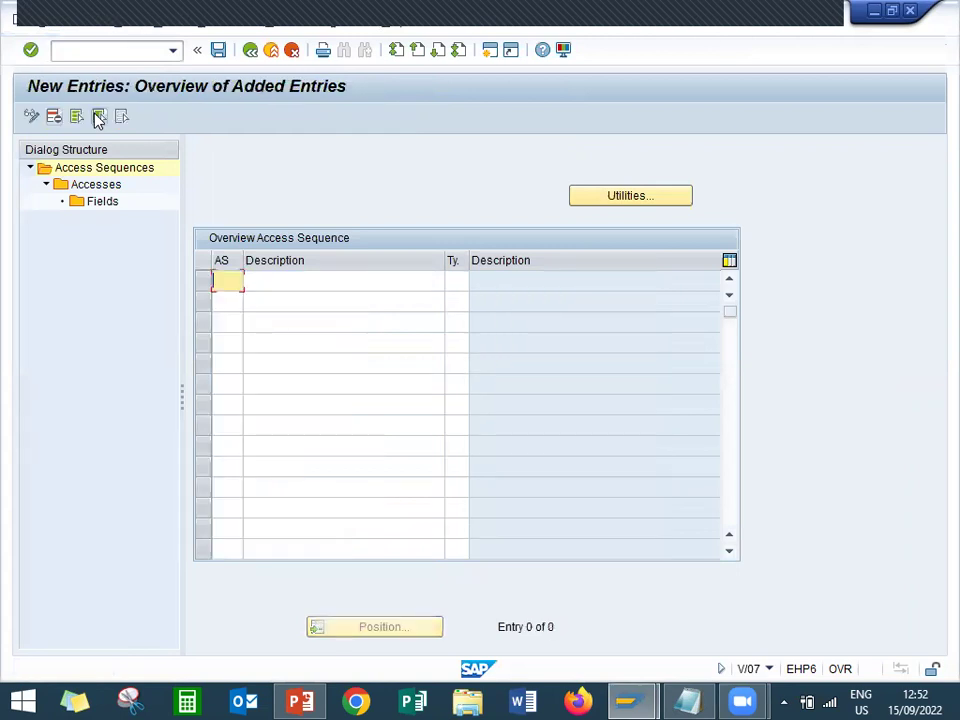
type("A626")
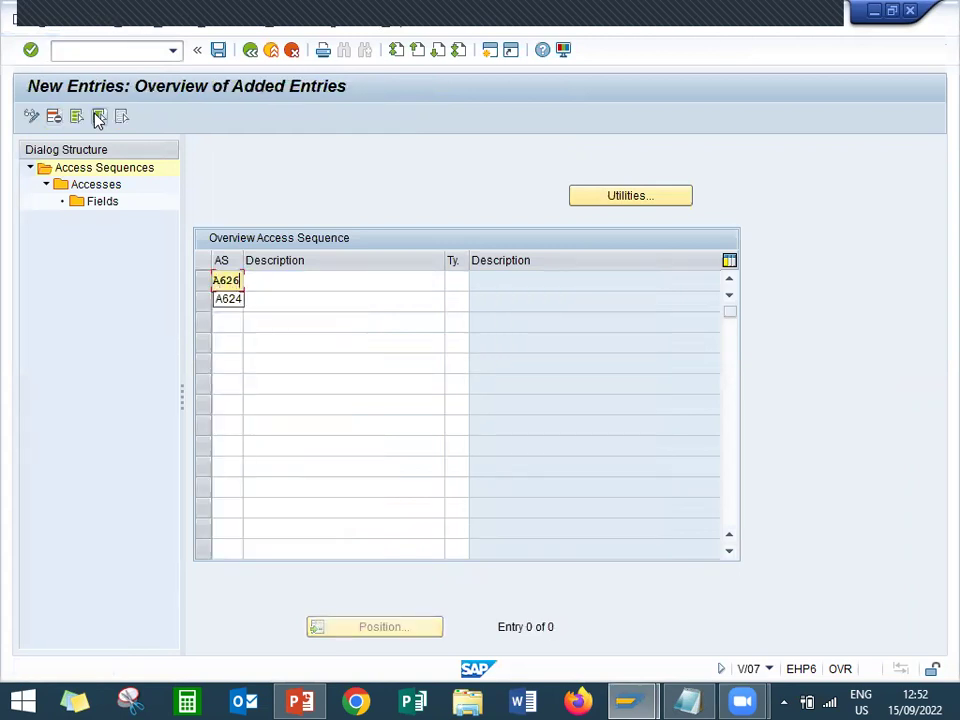
key("Tab")
key("Down")
key("Return")
key("BackSpace")
key("BackSpace")
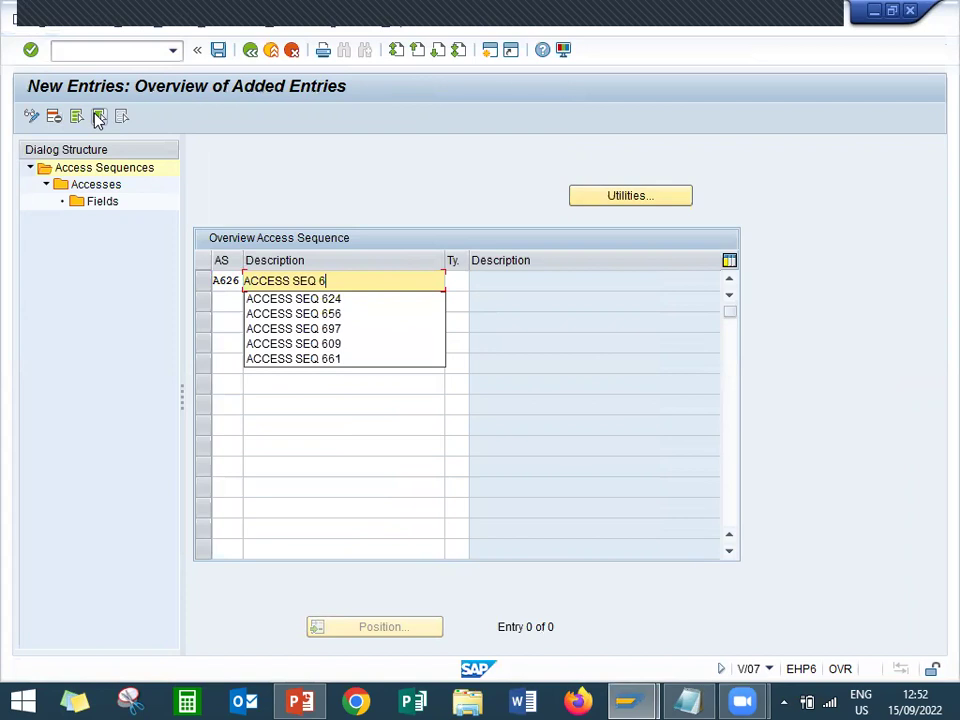
type("26")
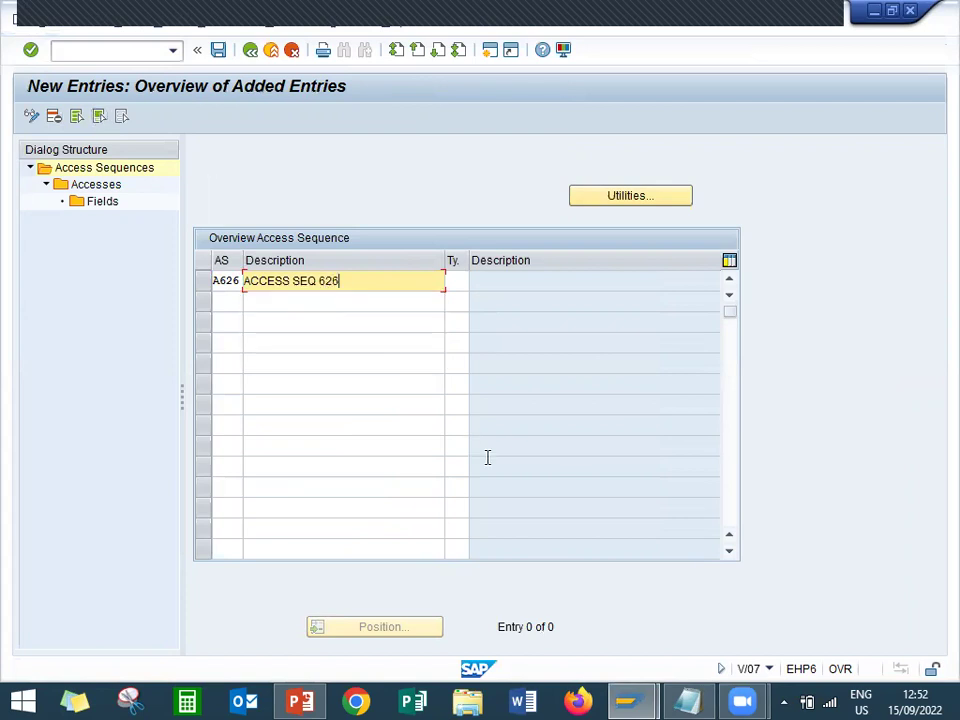
Step: Switch to the Notepad notes, record A626 on the Define Access Sequence line and move the window higher
left_click(705, 700)
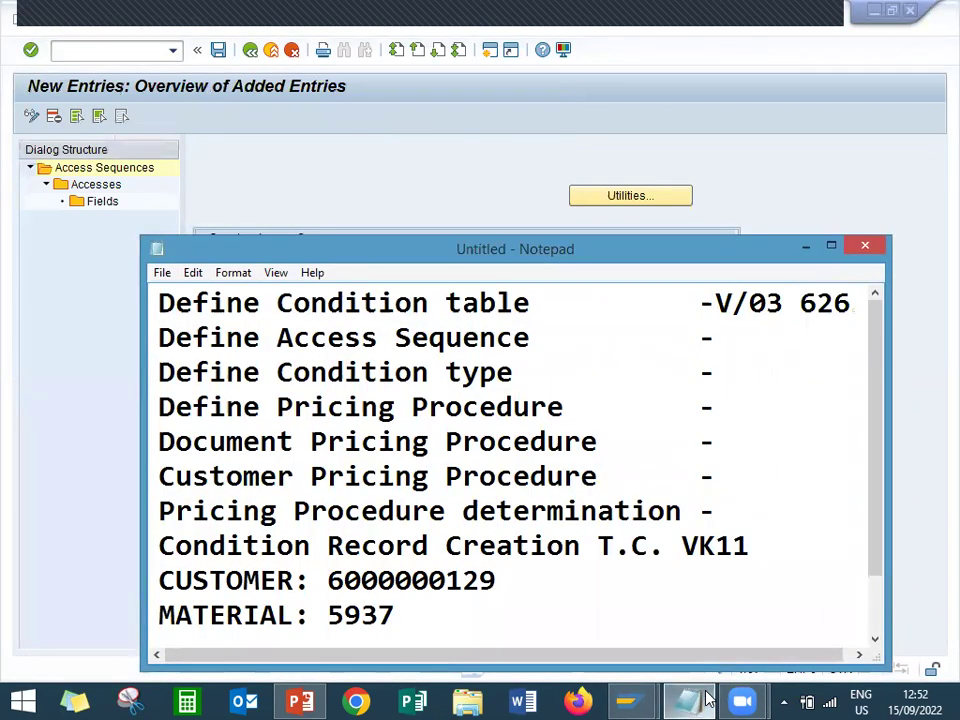
type("A626")
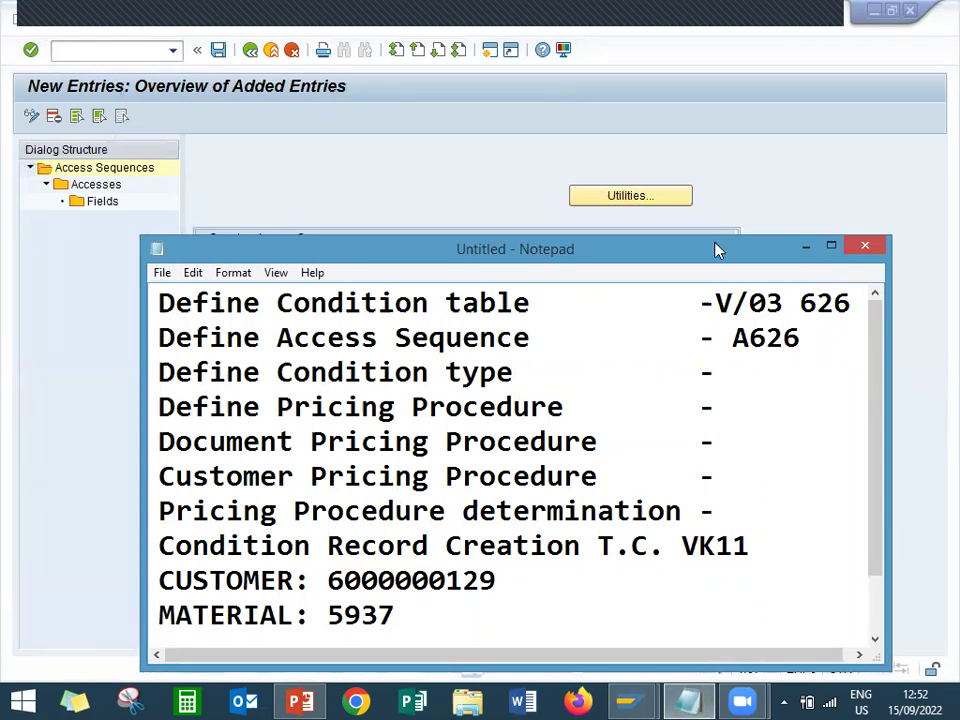
left_click_drag(705, 249, 681, 193)
Step: Record transaction V/07 on the Define Access Sequence line of the Notepad notes, ahead of the dash
key("Left")
key("Left")
key("Left")
key("Left")
key("Left")
key("Left")
key("Left")
key("Left")
key("Left")
key("Left")
key("Left")
key("Left")
key("Left")
key("Left")
key("Left")
key("Left")
key("Right")
key("Right")
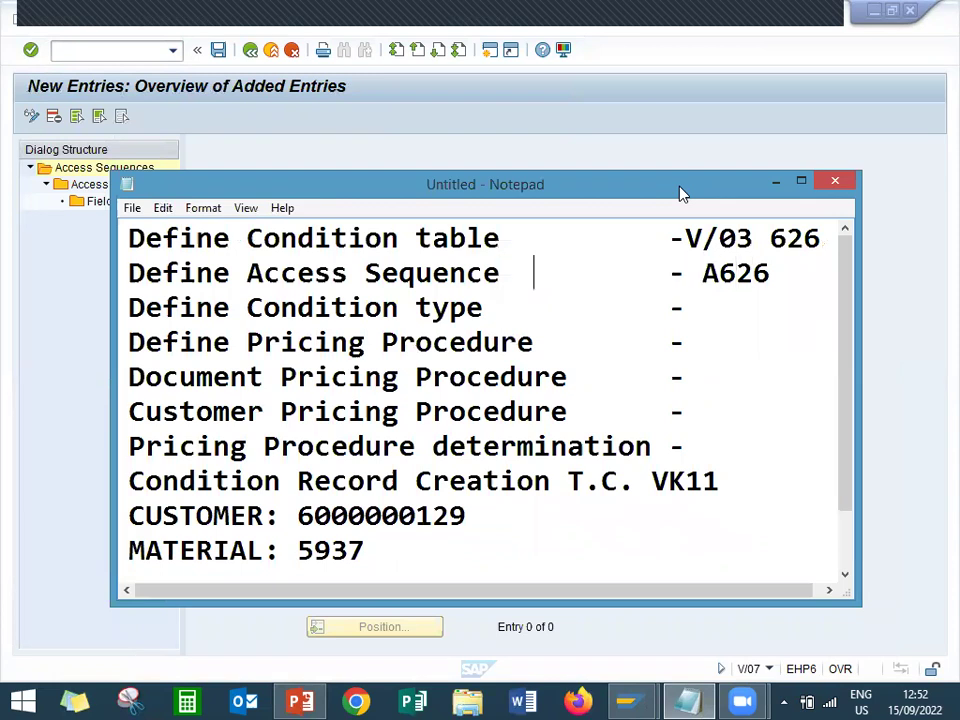
type("V/07")
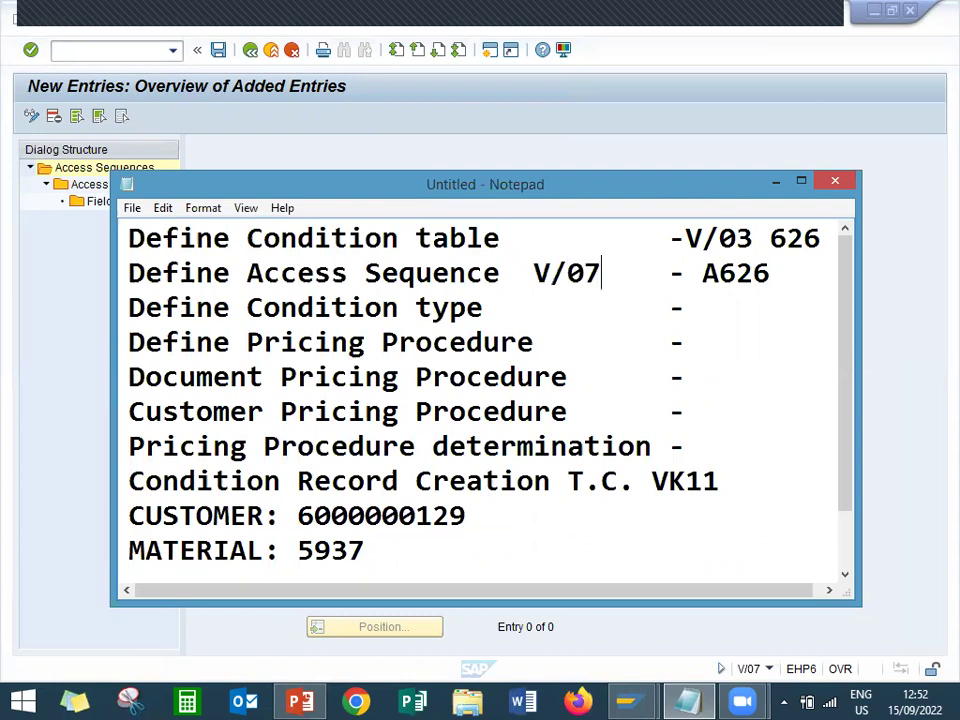
Step: Switch back to SAP, validate the A626 entry and open its Accesses level
left_click(92, 300)
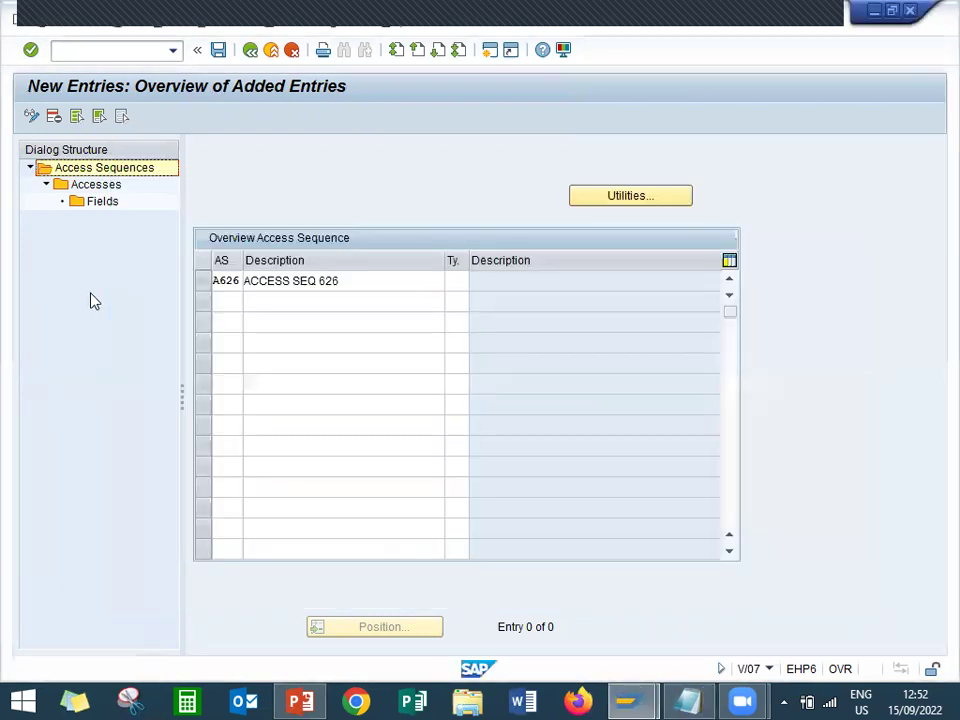
left_click(328, 281)
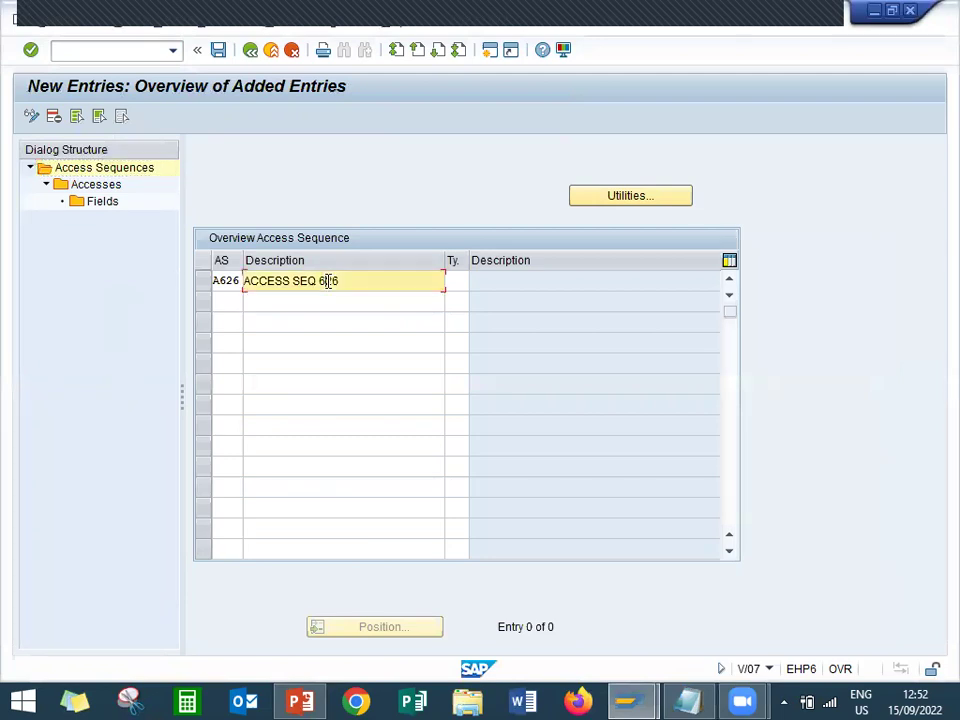
key("Return")
key("Return")
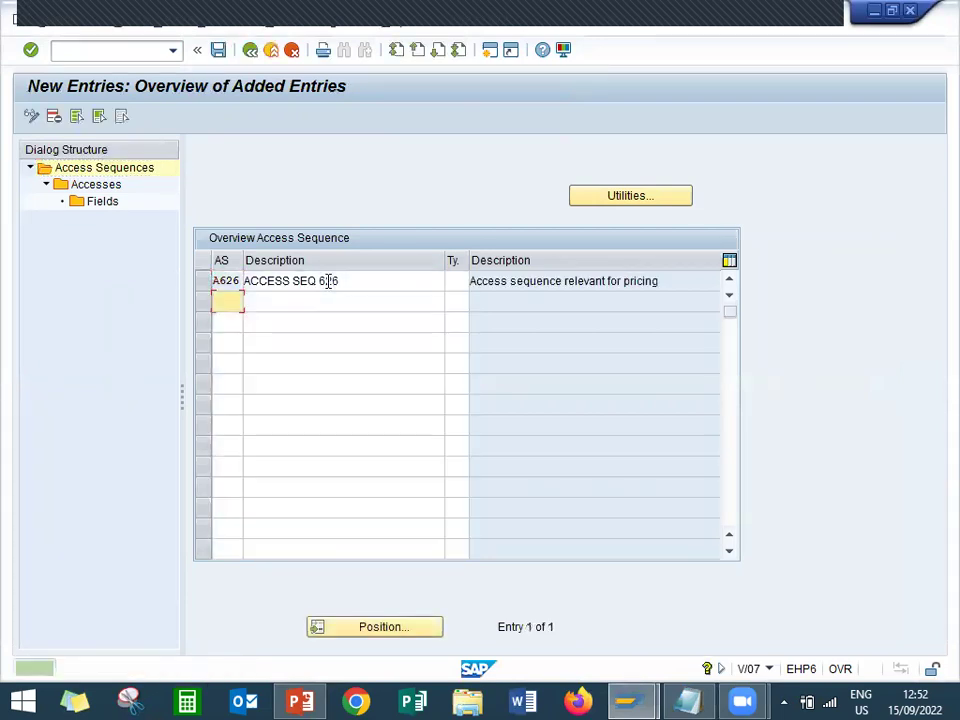
left_click(204, 283)
left_click(100, 186)
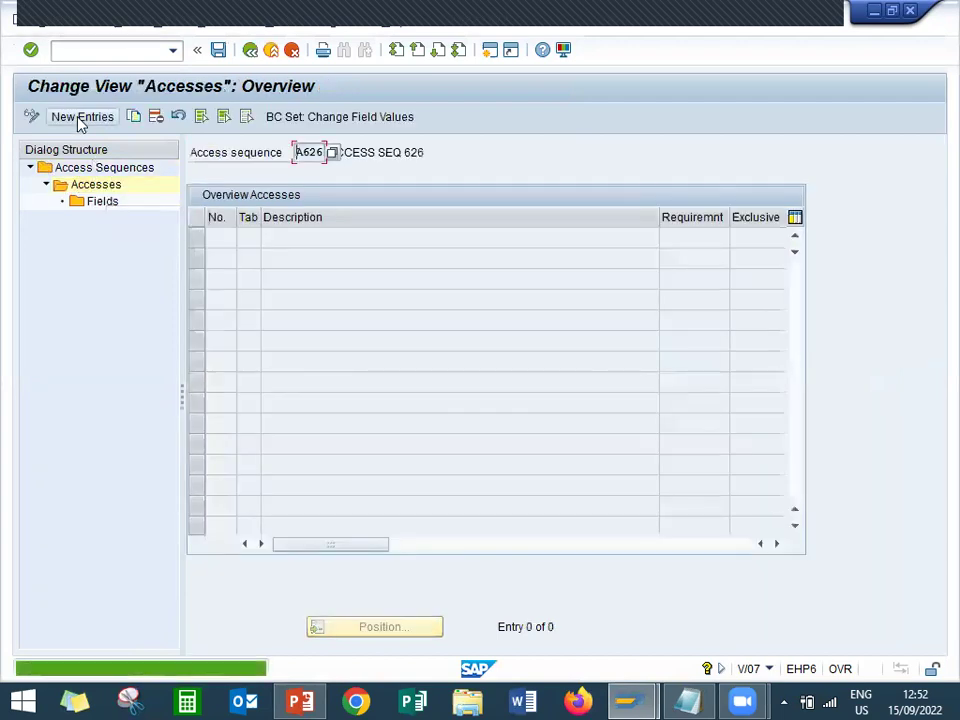
Step: Add access number 1 with condition table 626 to sequence A626, accepting the development class notice
left_click(80, 118)
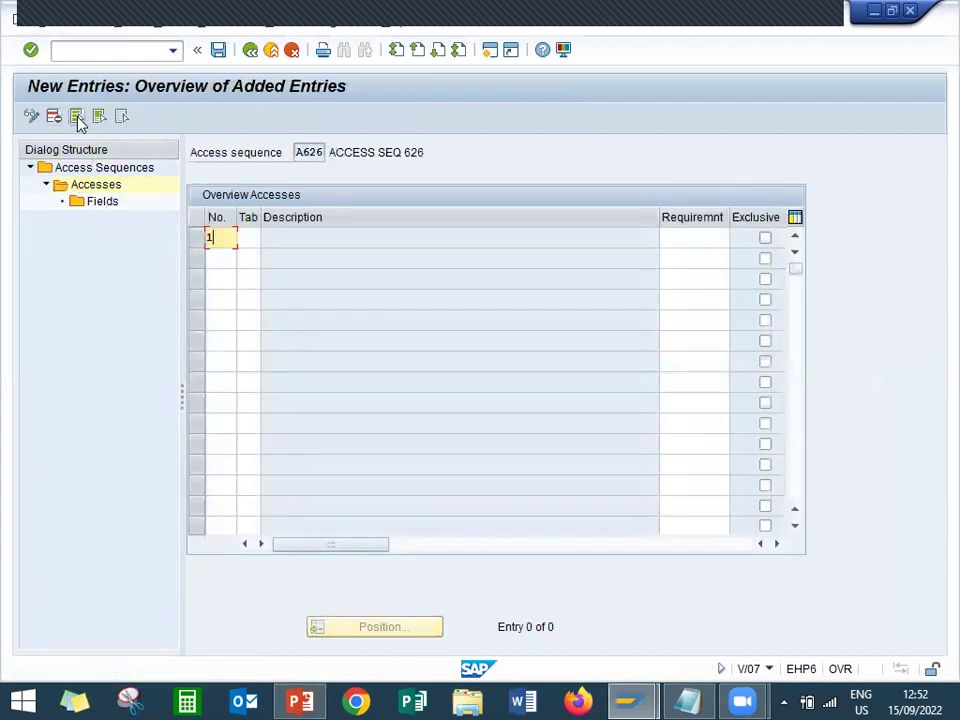
key("Tab")
type("626")
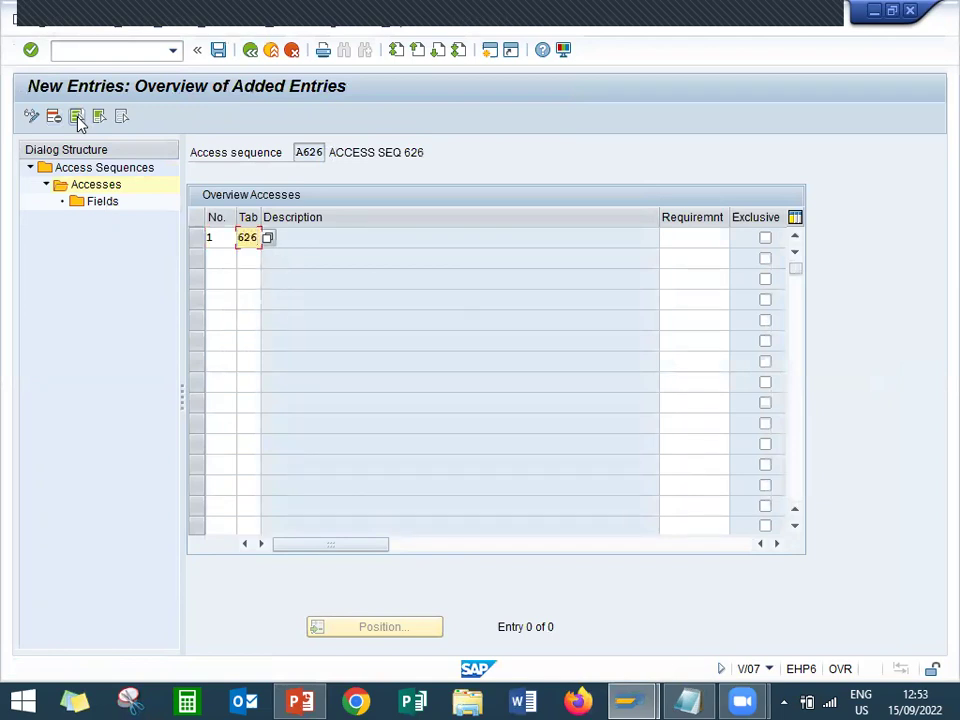
key("Return")
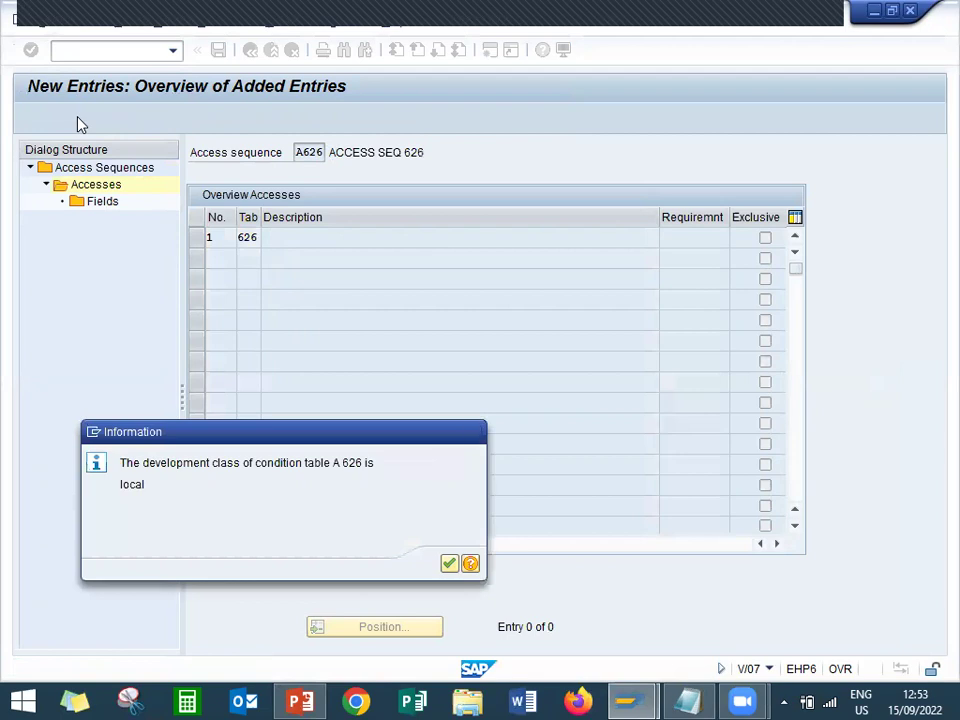
key("Return")
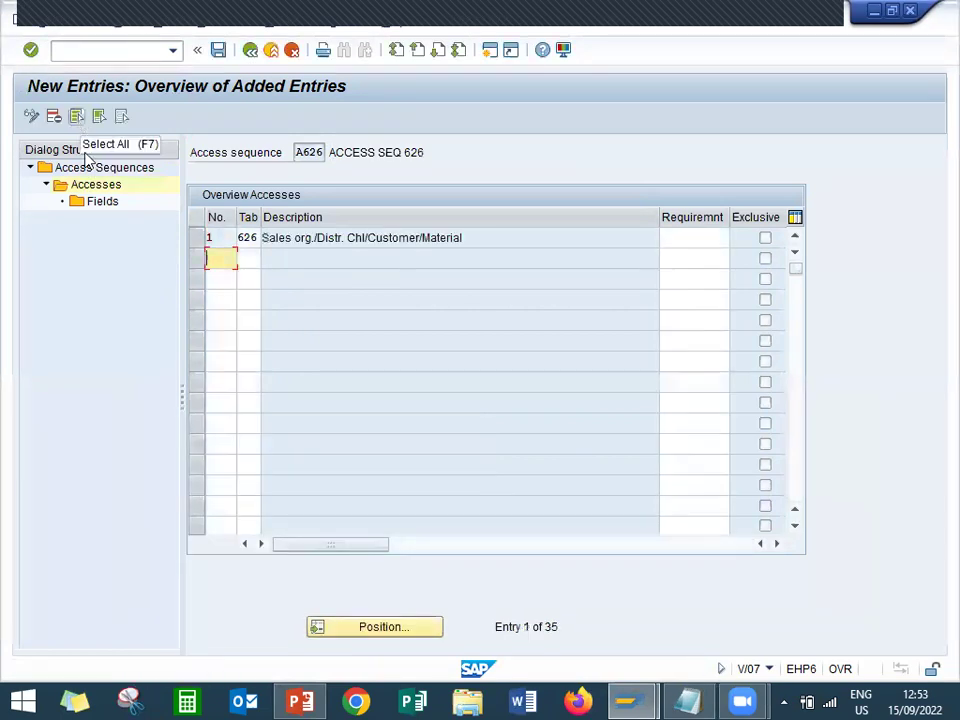
Step: Open the Fields level of access 1 and save the access sequence under the proposed workbench request
left_click(196, 240)
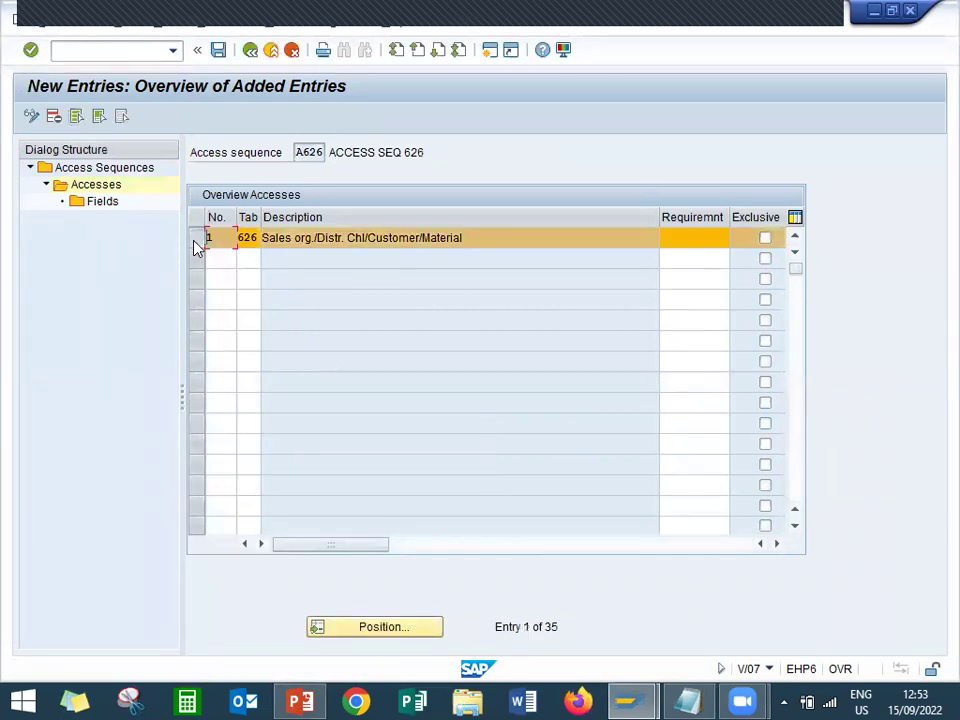
left_click(102, 202)
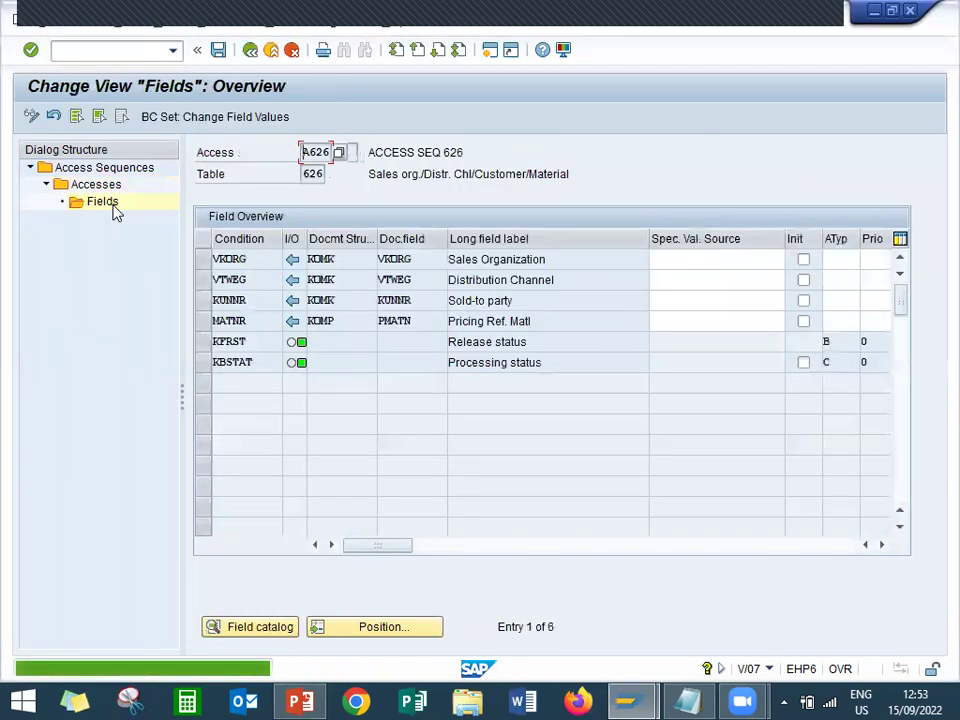
left_click(219, 50)
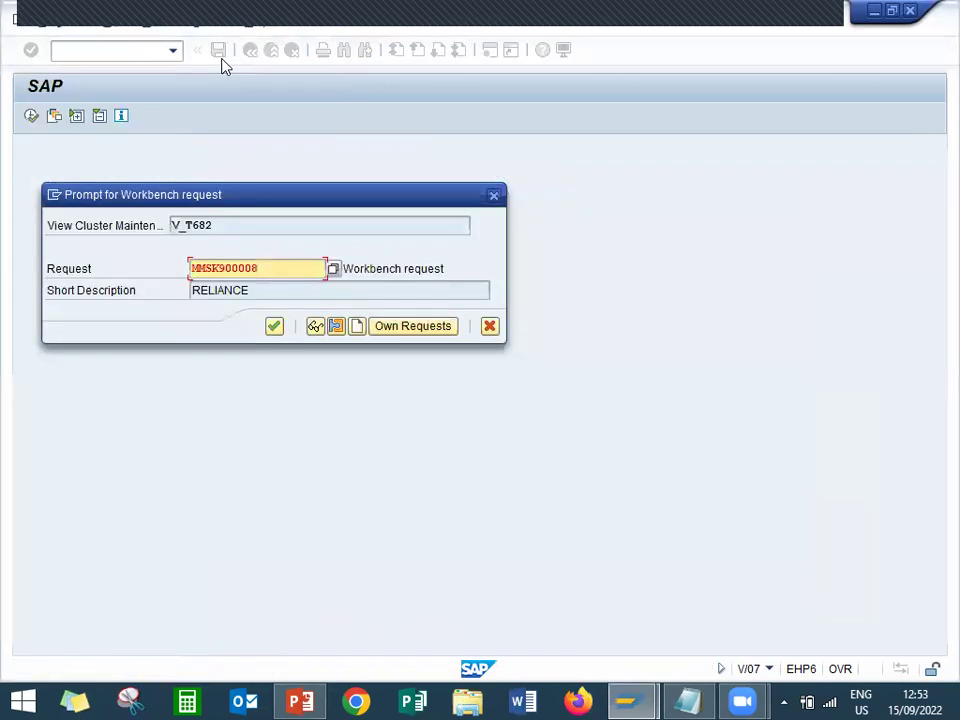
key("Return")
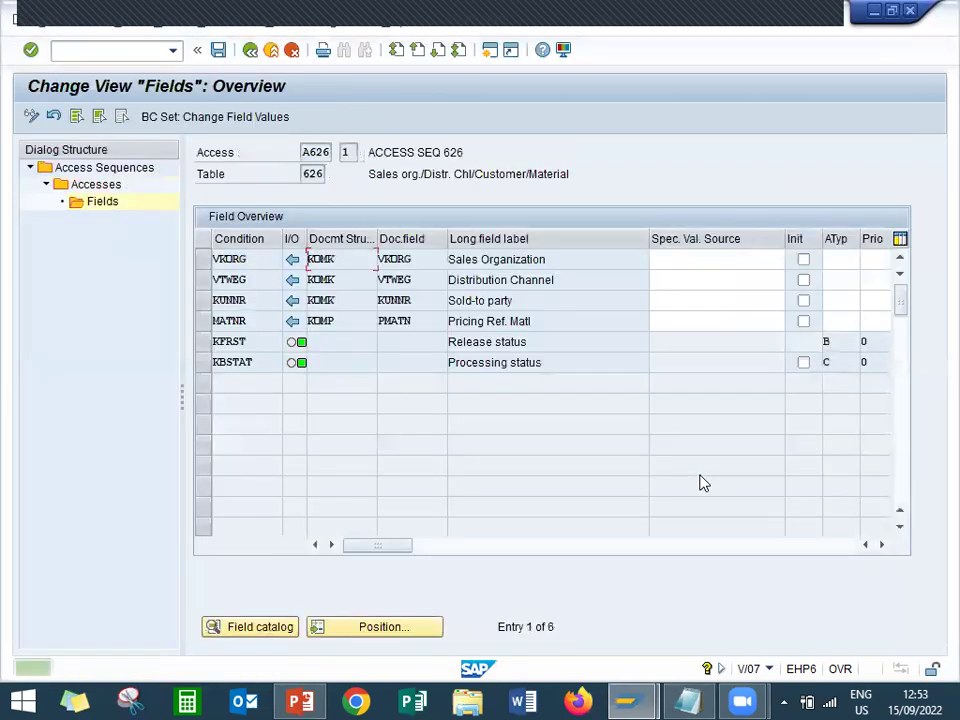
Step: Leave access sequence maintenance and return to the Maintain Pricing screen
key("F3")
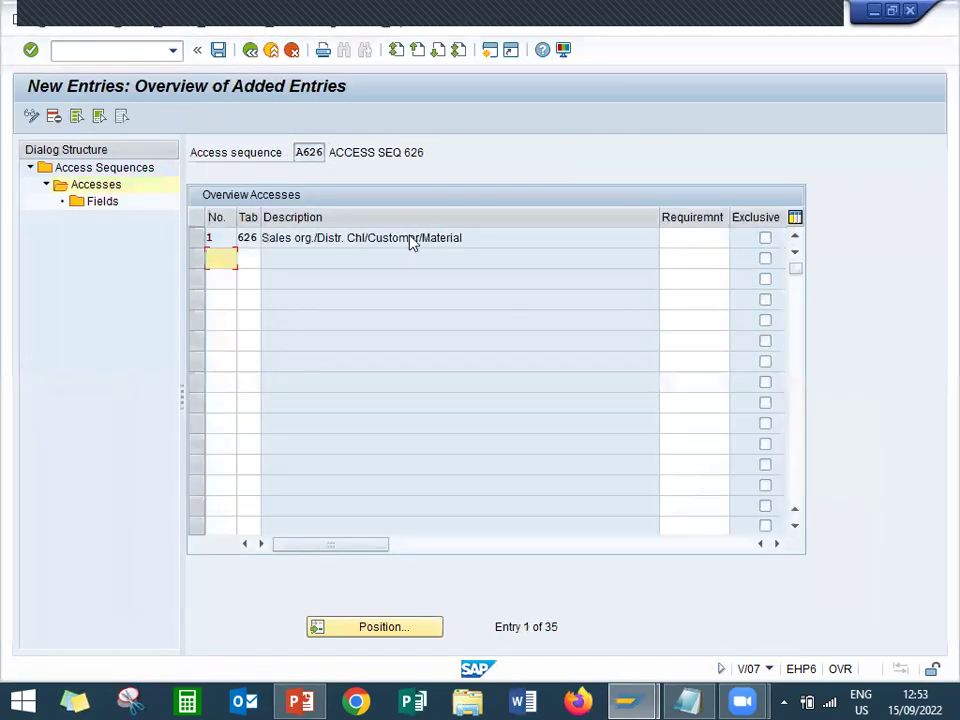
key("F3")
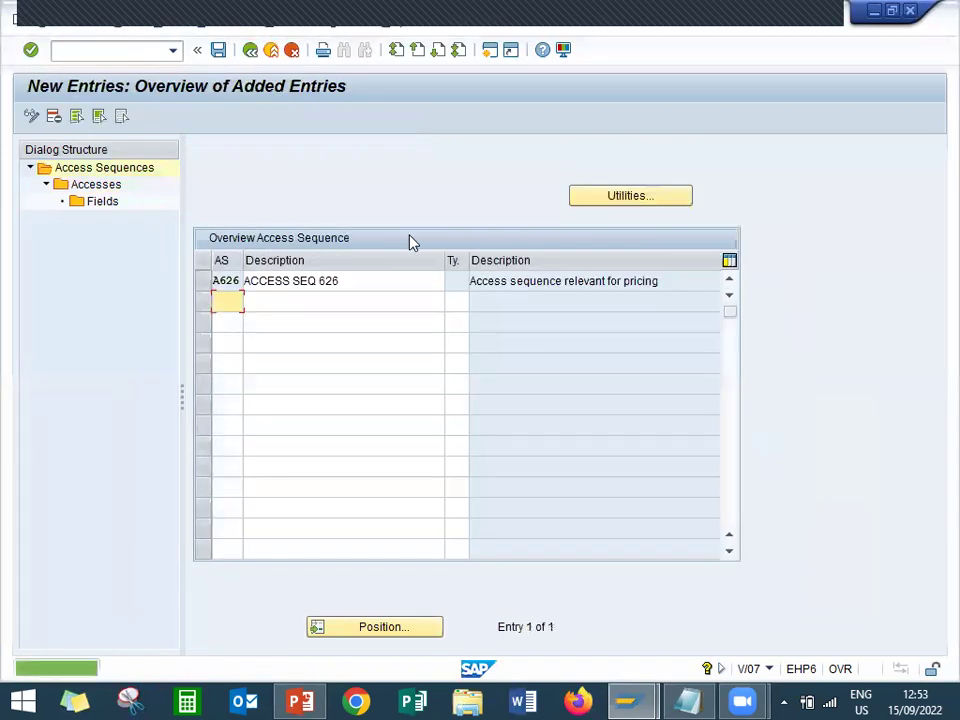
key("F3")
key("F3")
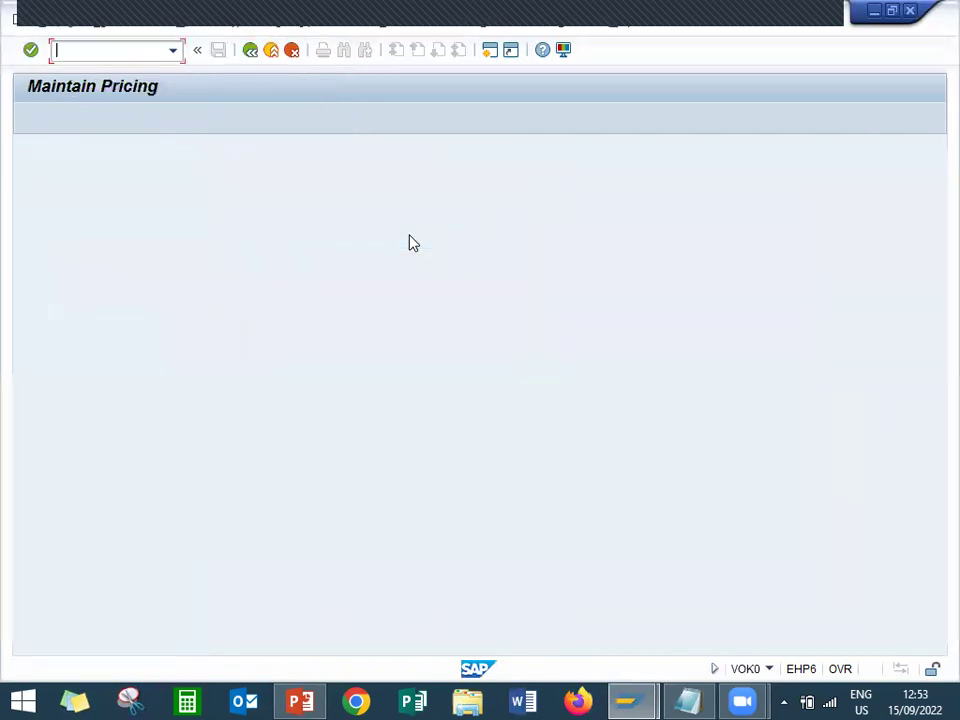
Step: Switch to the Notepad notes and record Z626 on the Define Condition type line
left_click(687, 701)
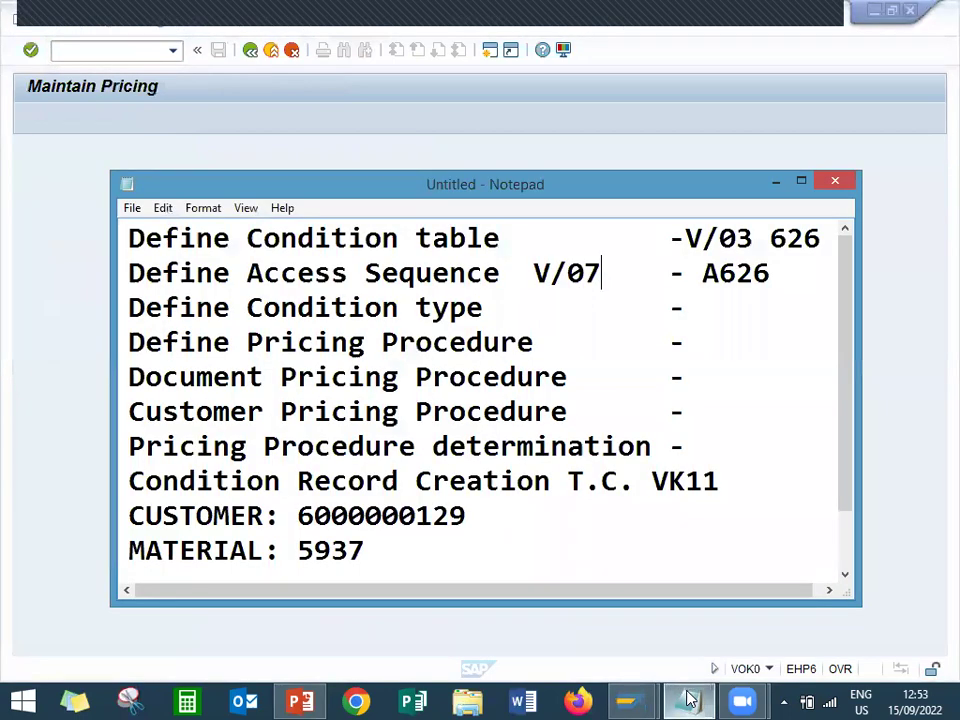
left_click(502, 306)
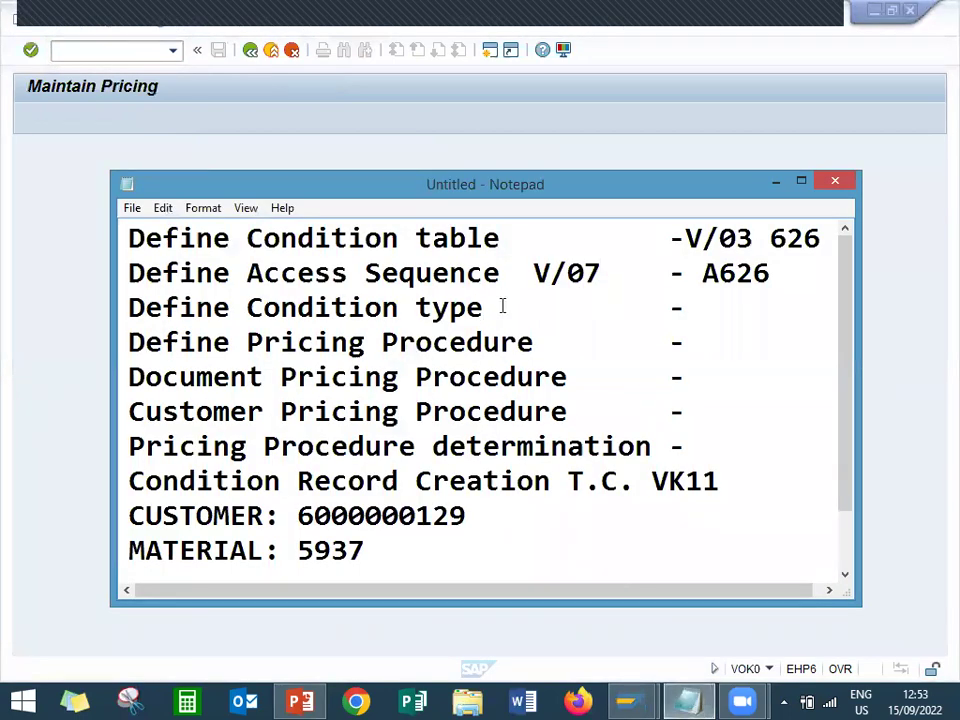
left_click_drag(220, 295, 88, 285)
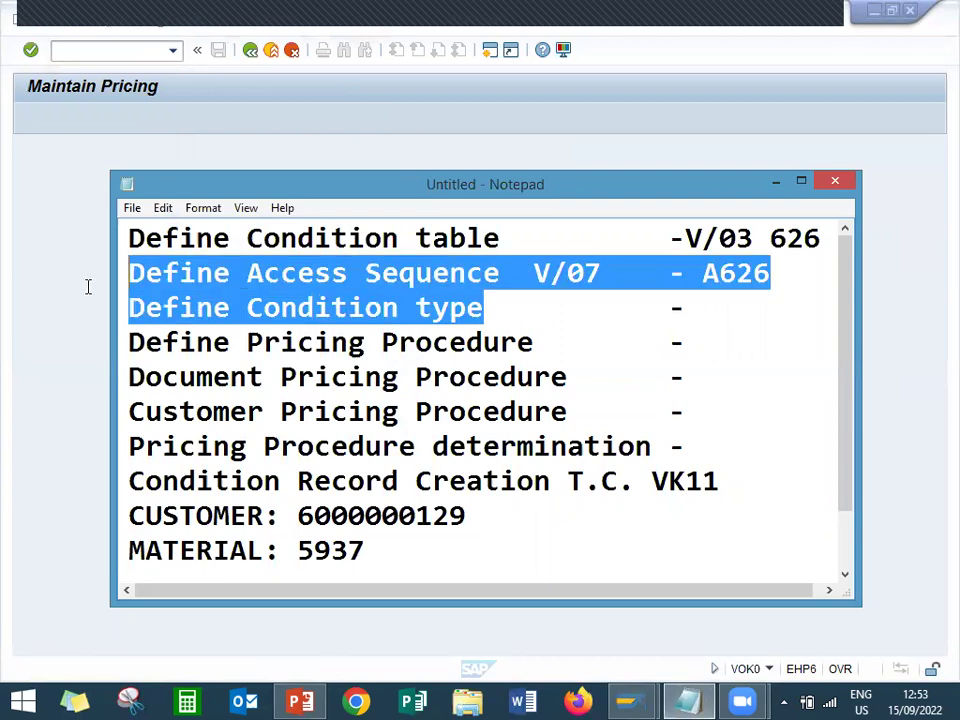
left_click(566, 318)
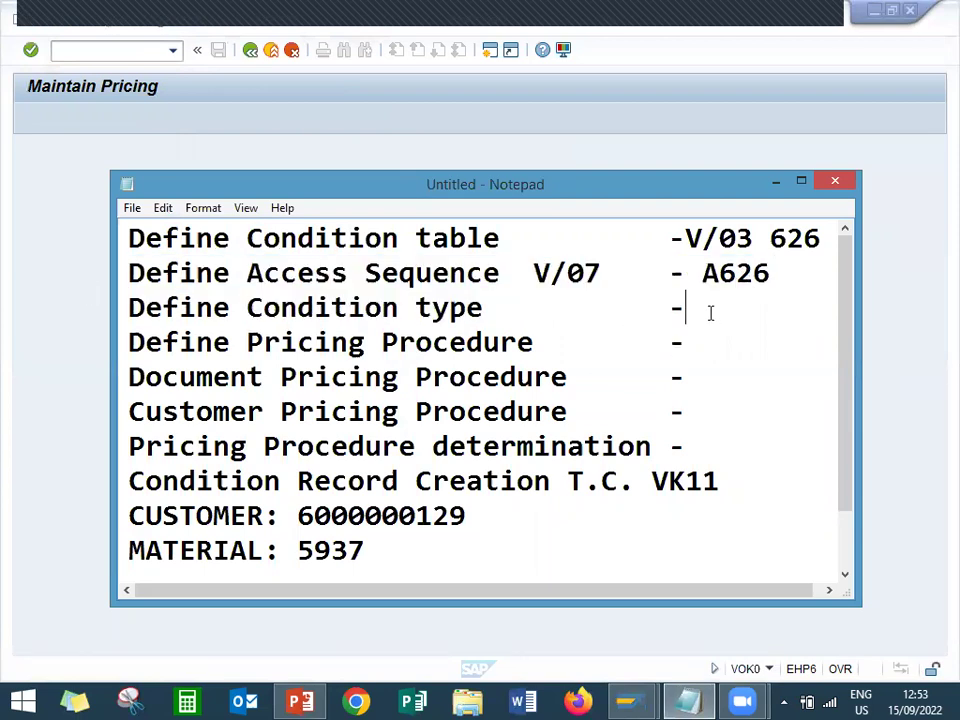
type("Z626")
Step: Switch back to SAP and open the Condition Types overview from Maintain Pricing
left_click(34, 222)
left_click(196, 31)
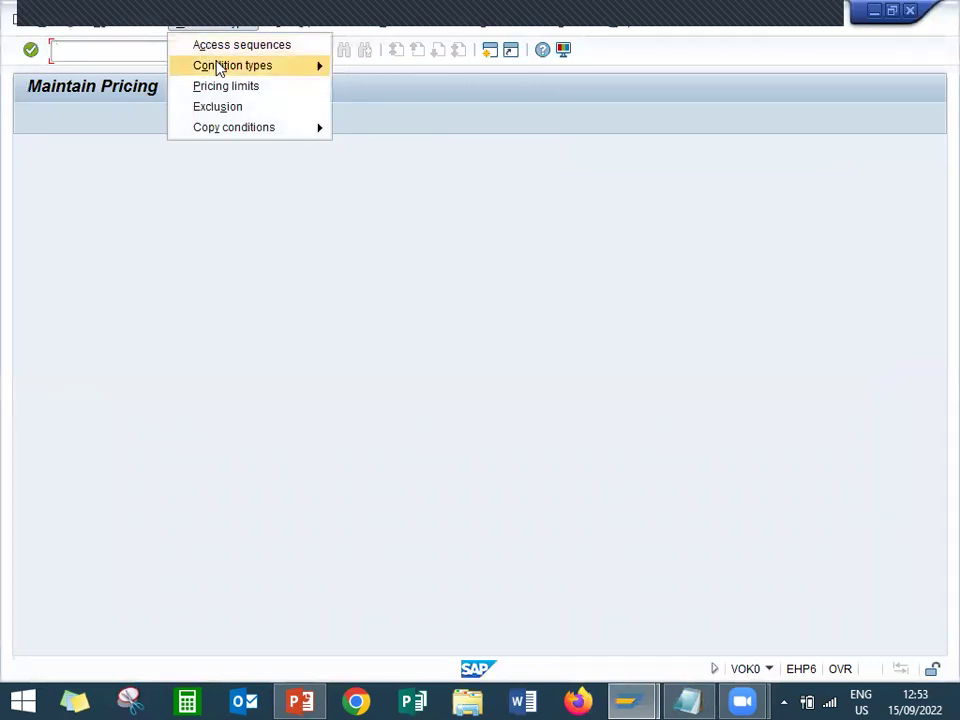
mouse_move(315, 66)
left_click(388, 66)
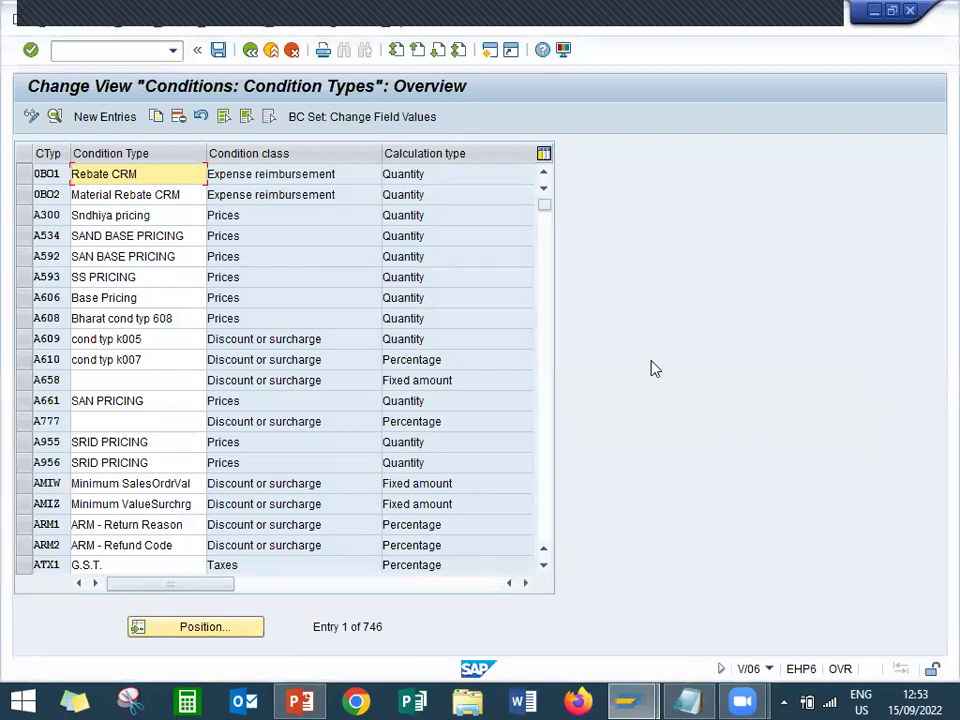
Step: Switch to the Notepad notes and record transaction V/06 on the Define Condition type line, ahead of the dash
left_click(703, 697)
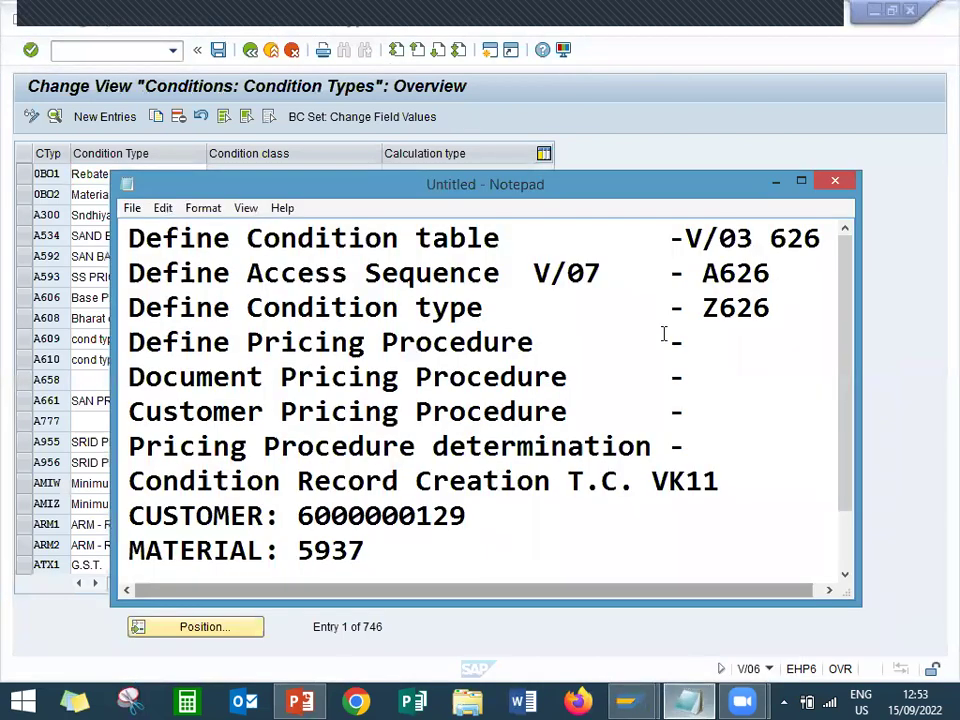
left_click(543, 294)
type("V/06")
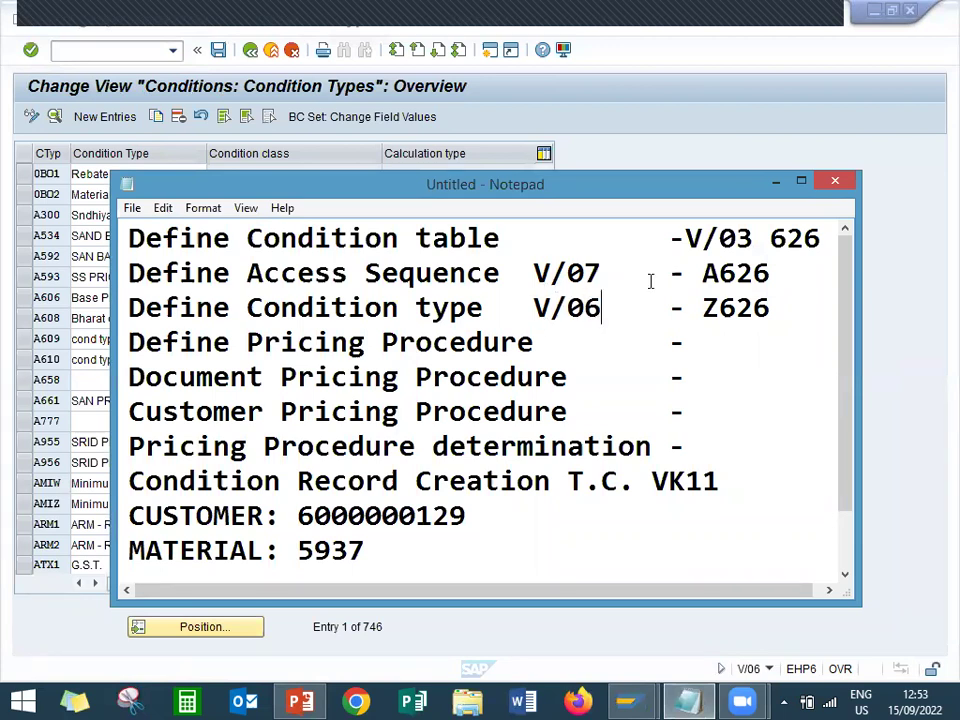
left_click_drag(604, 320, 584, 318)
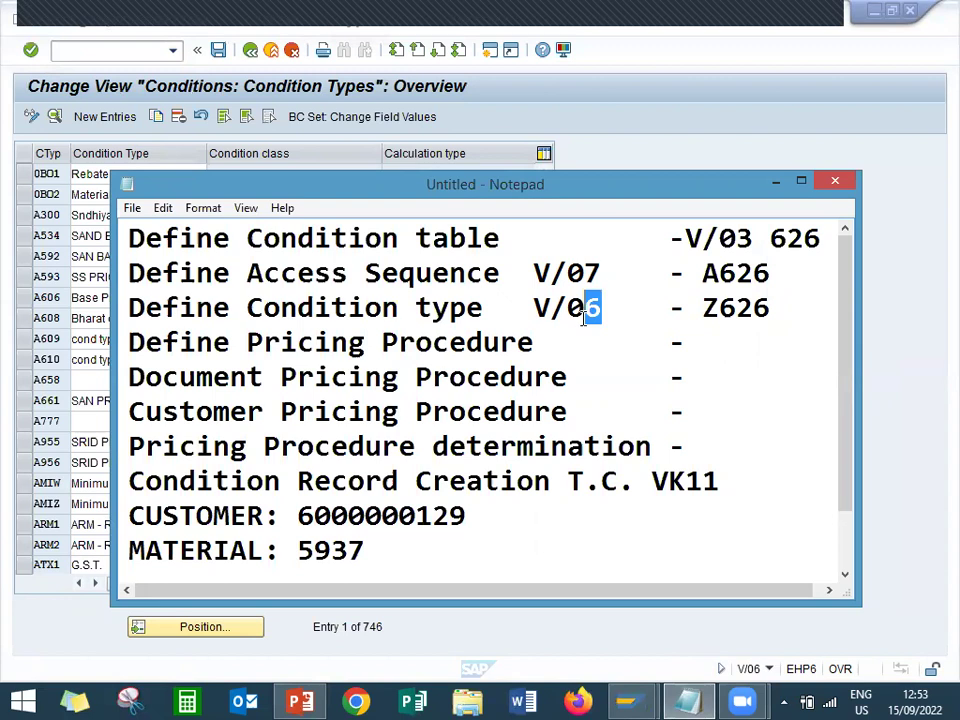
Step: Switch back to SAP and position the condition types list at PR00
left_click(731, 151)
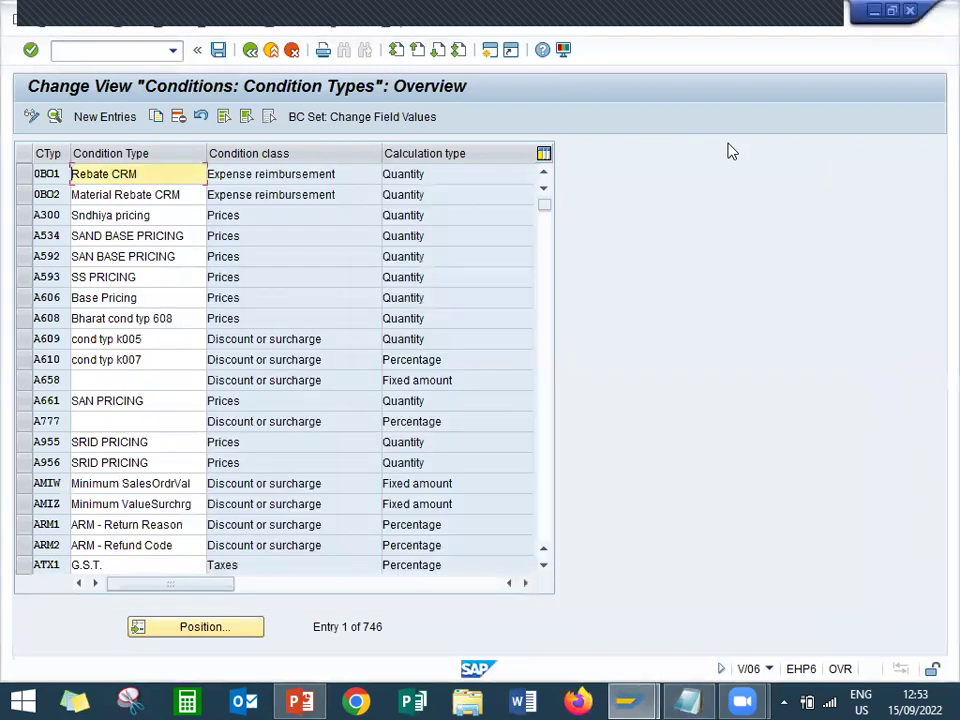
left_click(178, 627)
type("PR00")
key("Return")
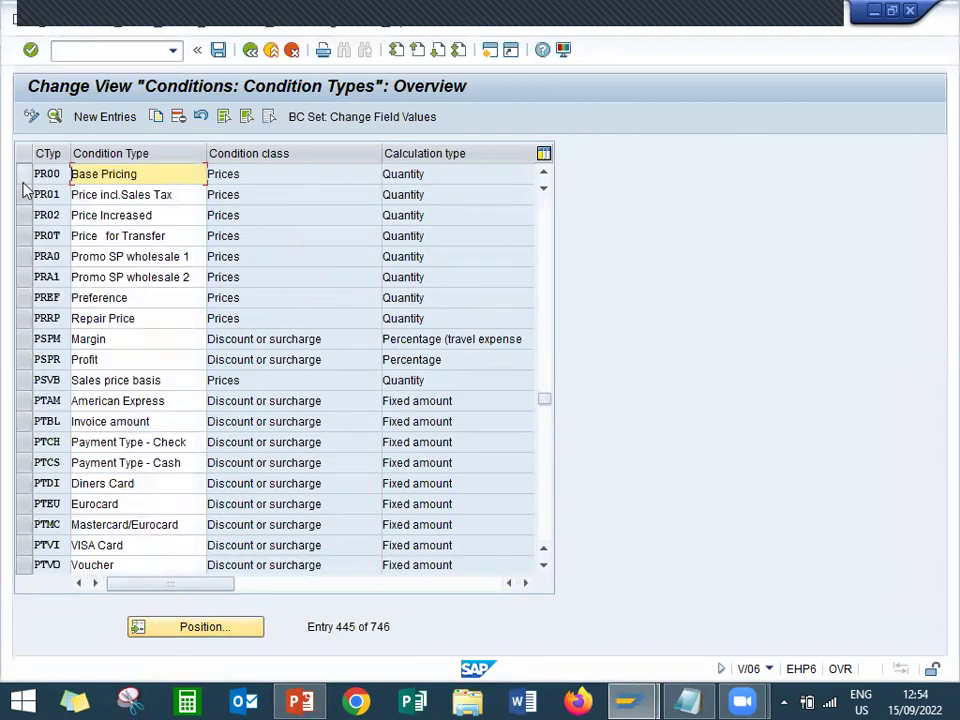
Step: Copy condition type PR00 as Z626 with the description Base Pricing LEARN2W
left_click(28, 178)
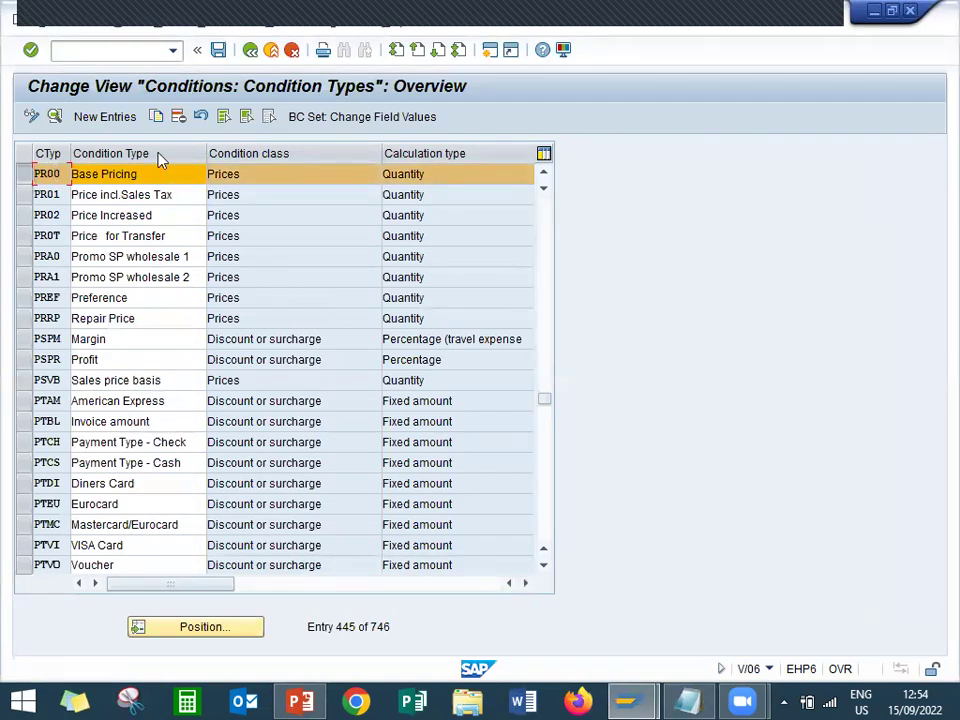
left_click(158, 120)
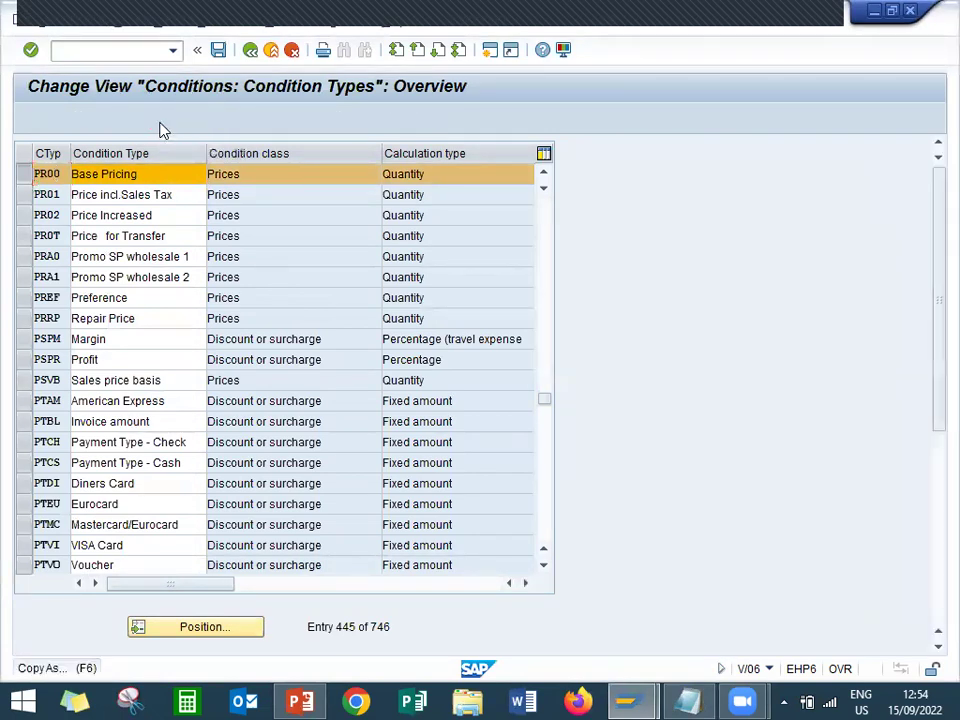
type("Z626")
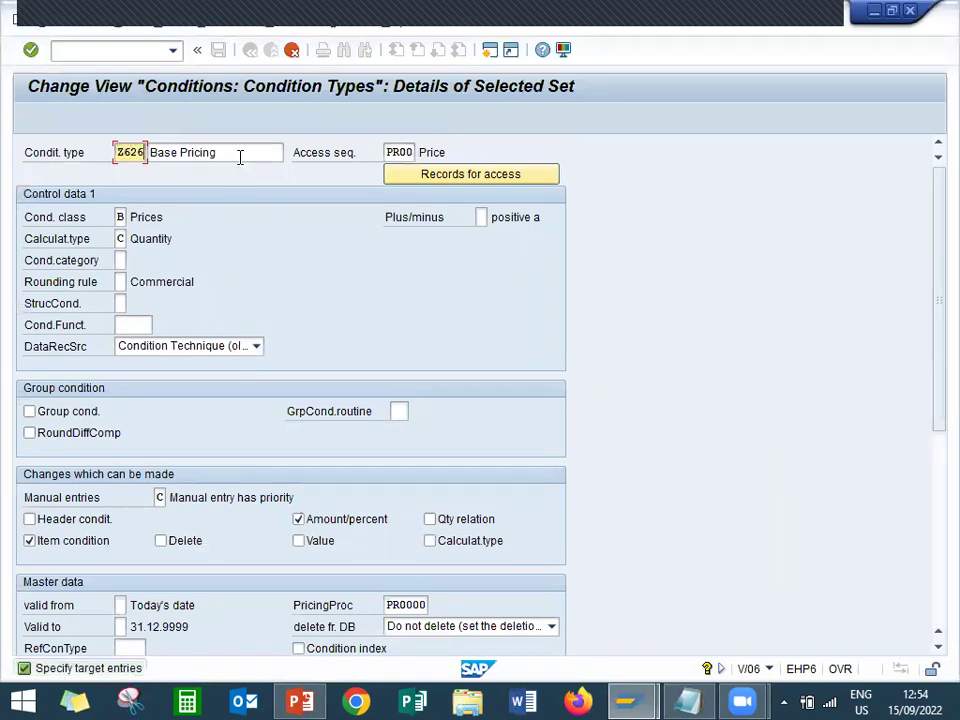
left_click(240, 151)
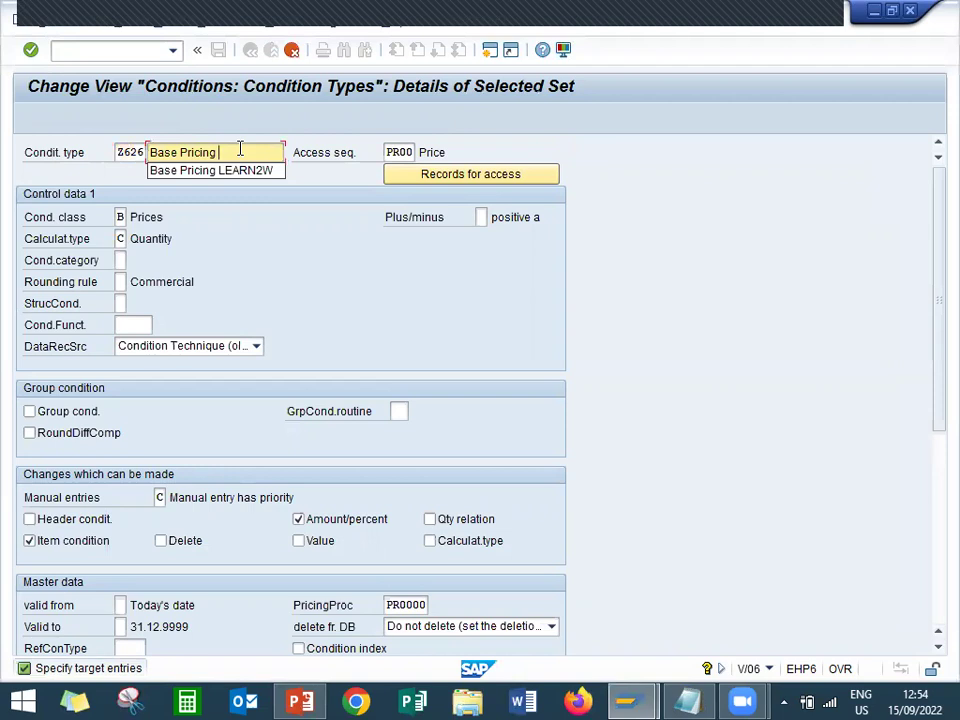
key("Down")
key("Return")
key("Return")
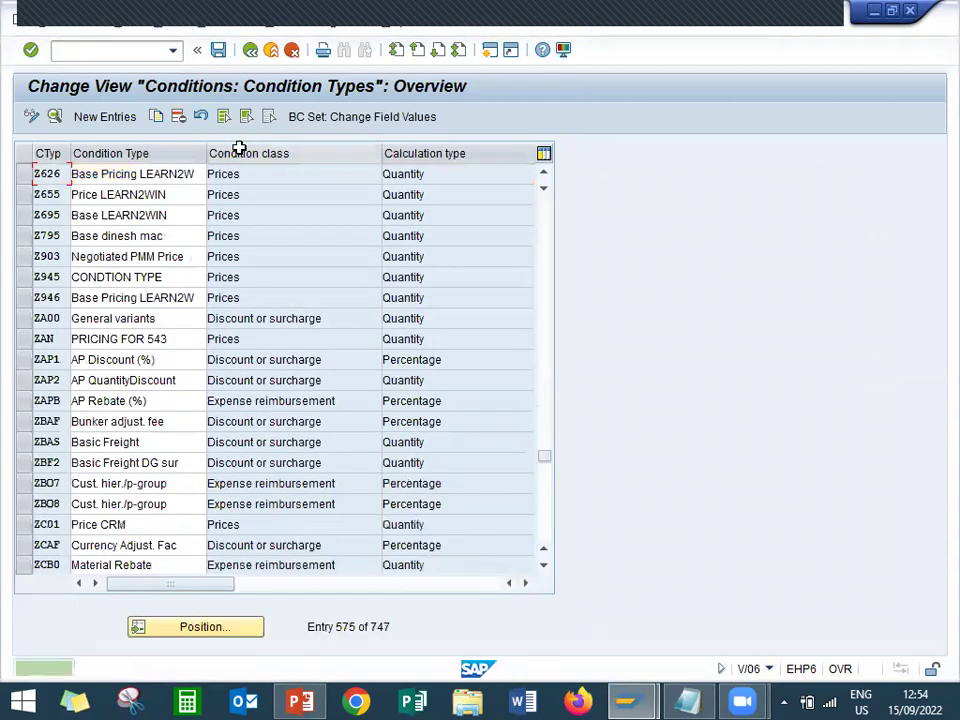
Step: Open the details of condition type Z626, assign access sequence A626 and switch to the Notepad notes
double_click(356, 176)
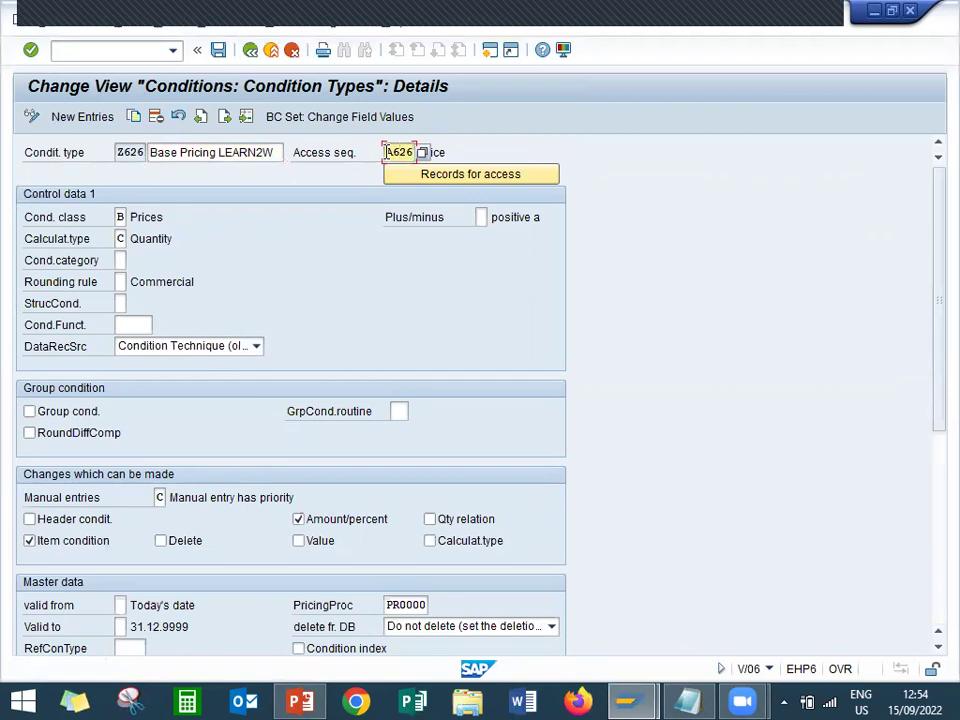
key("alt+Tab")
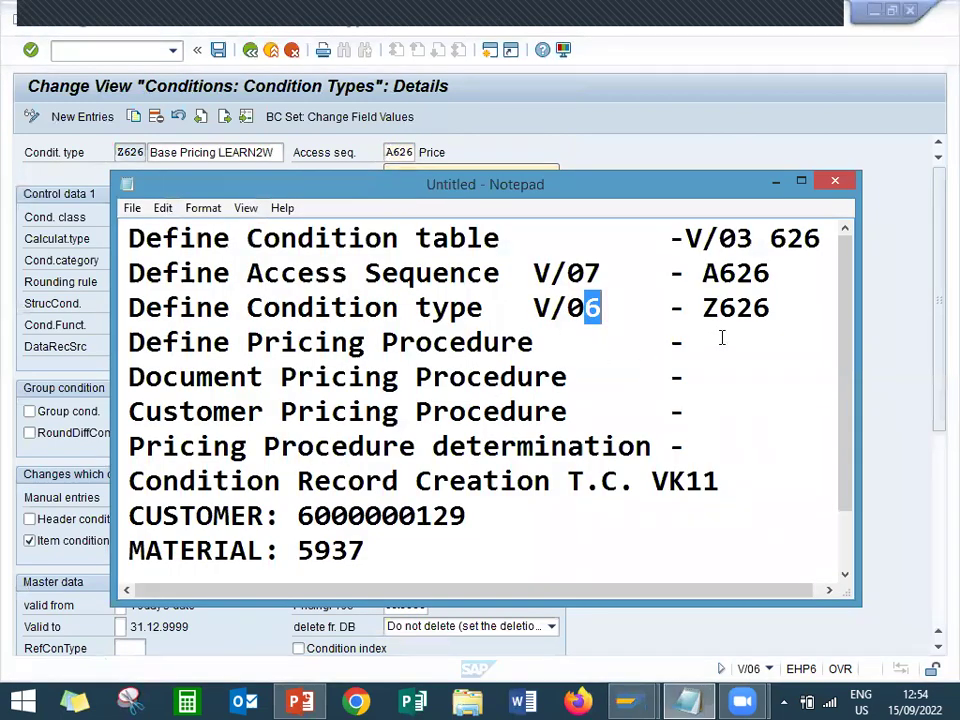
double_click(743, 307)
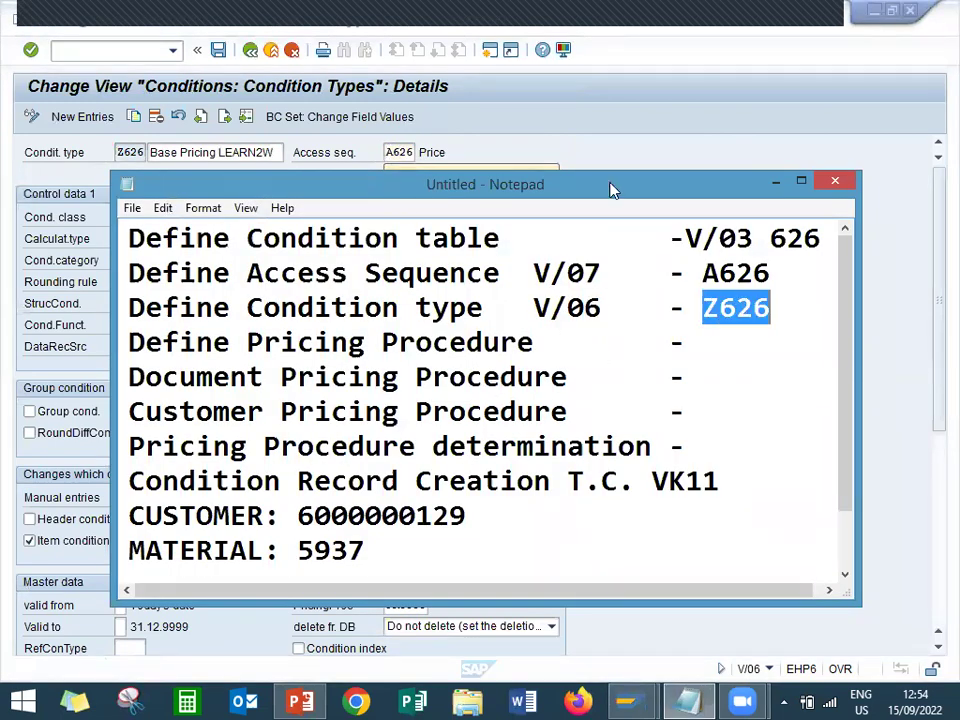
left_click_drag(669, 273, 705, 277)
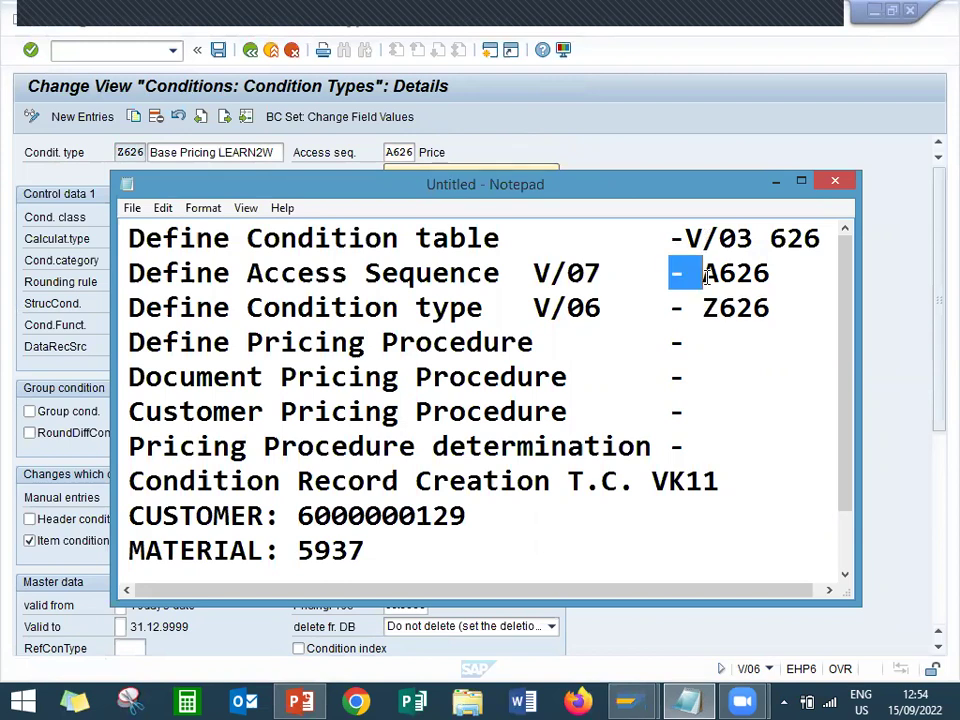
double_click(755, 275)
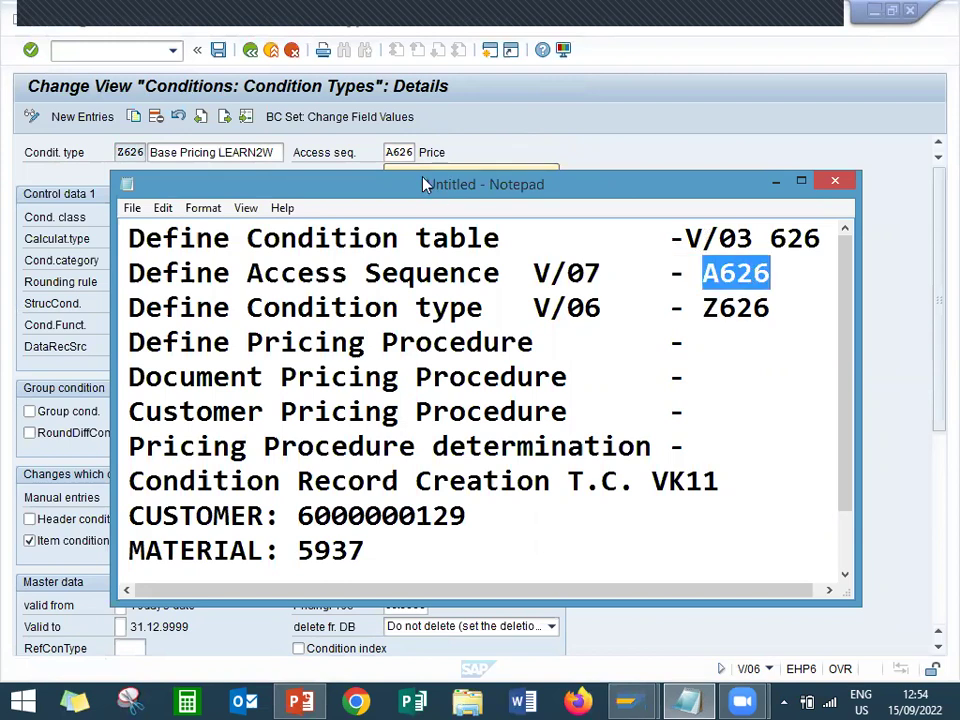
Step: Switch back to SAP, save condition type Z626 with its access sequence A626 and return to the condition types overview
left_click(405, 152)
key("Return")
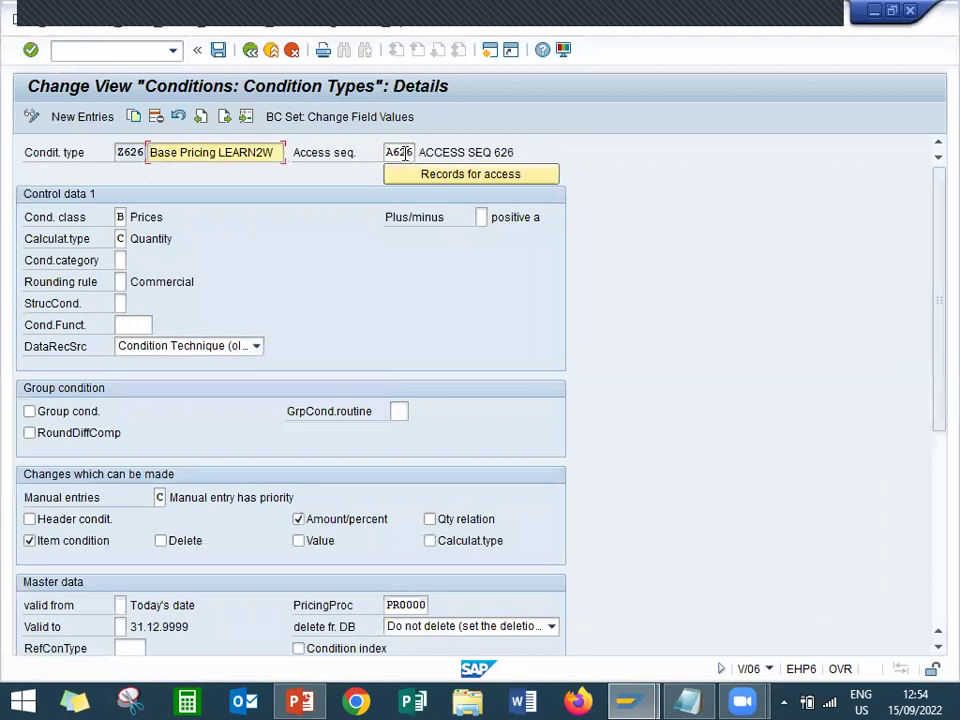
left_click(221, 54)
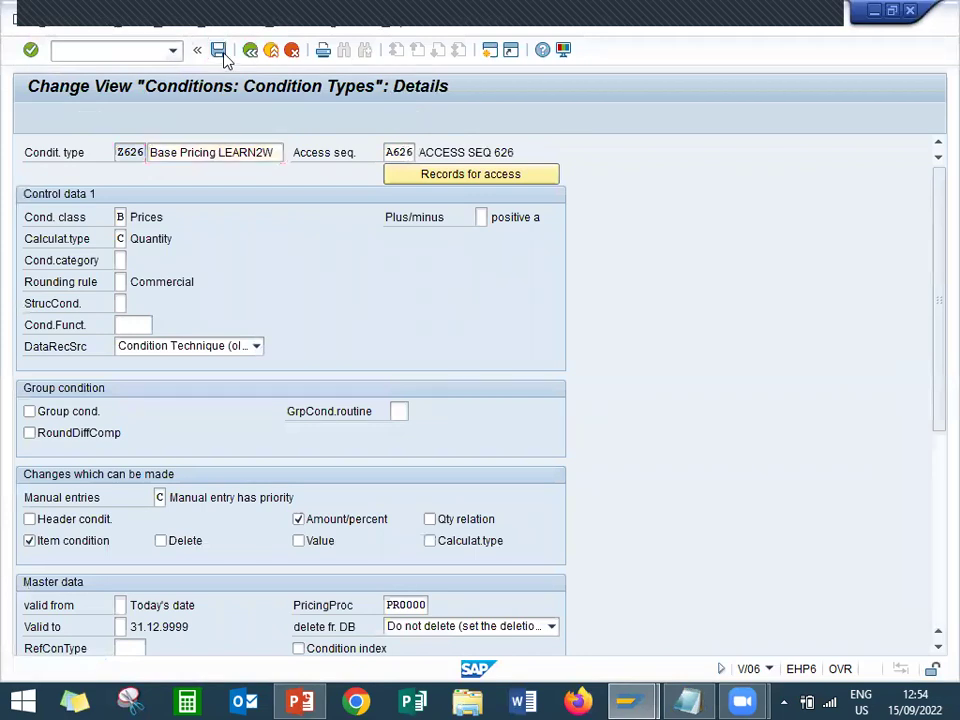
key("Return")
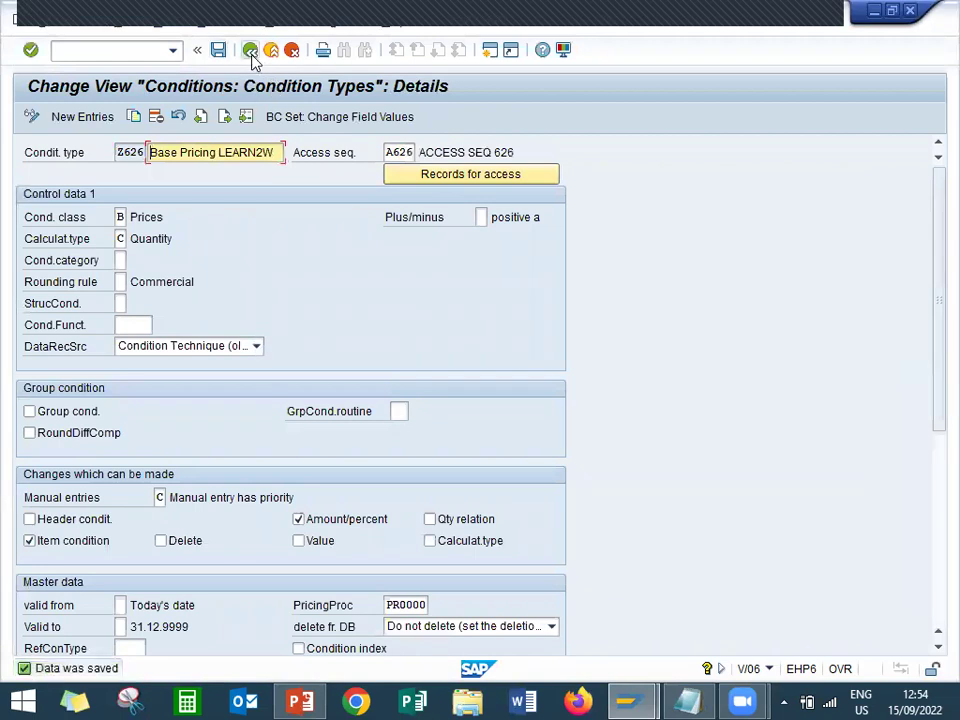
left_click(251, 52)
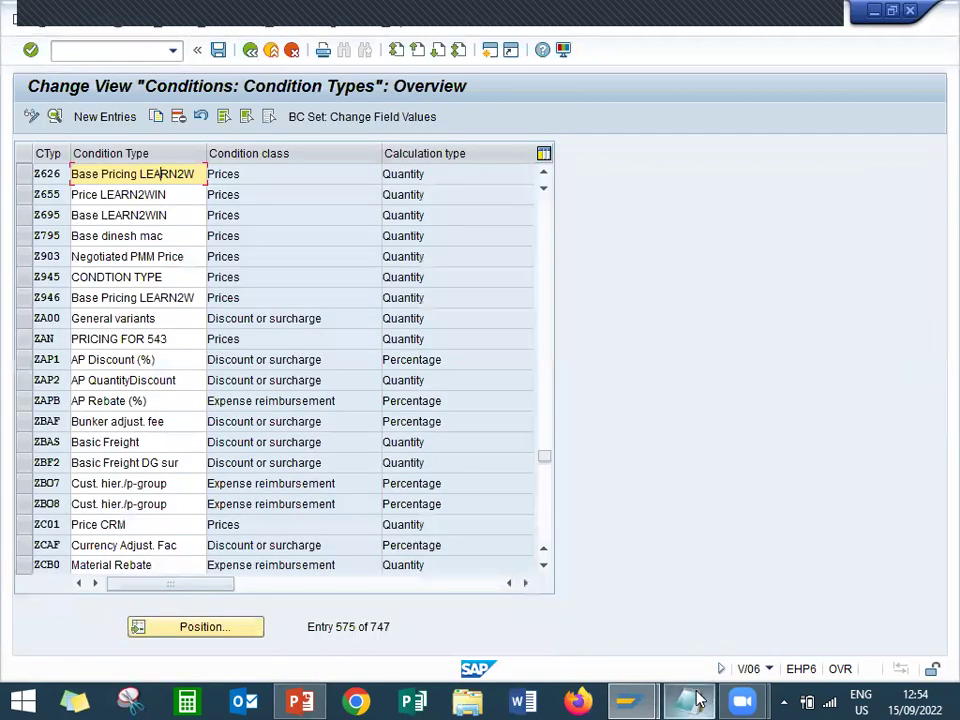
Step: Switch to the Notepad notes and record Z626ZZ after the dash on the Define Pricing Procedure line
left_click(688, 701)
left_click(504, 341)
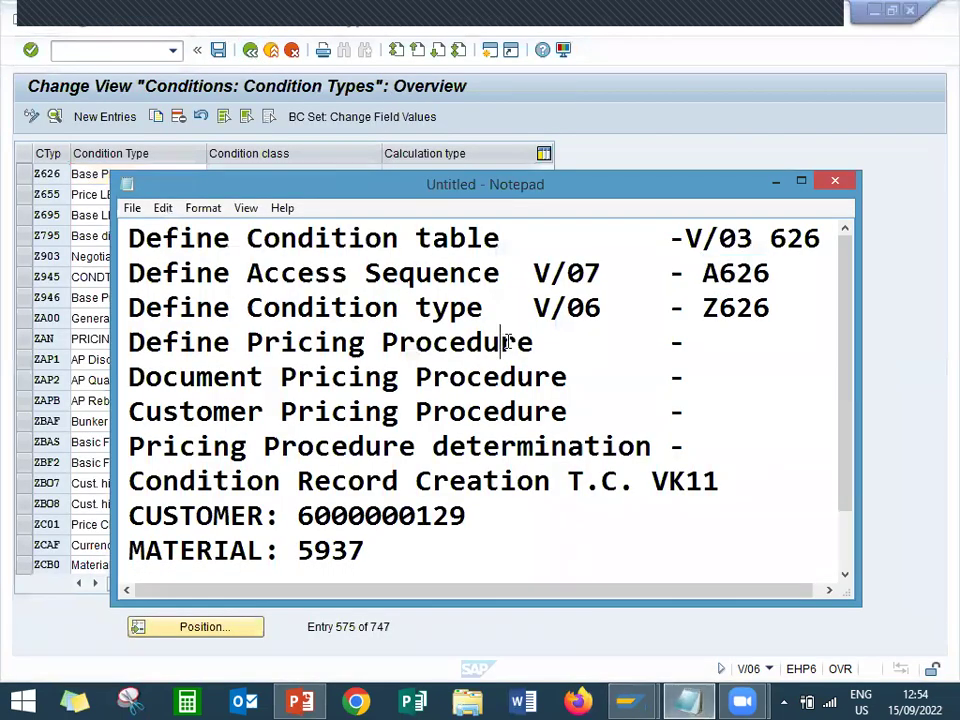
type("Z626ZZ")
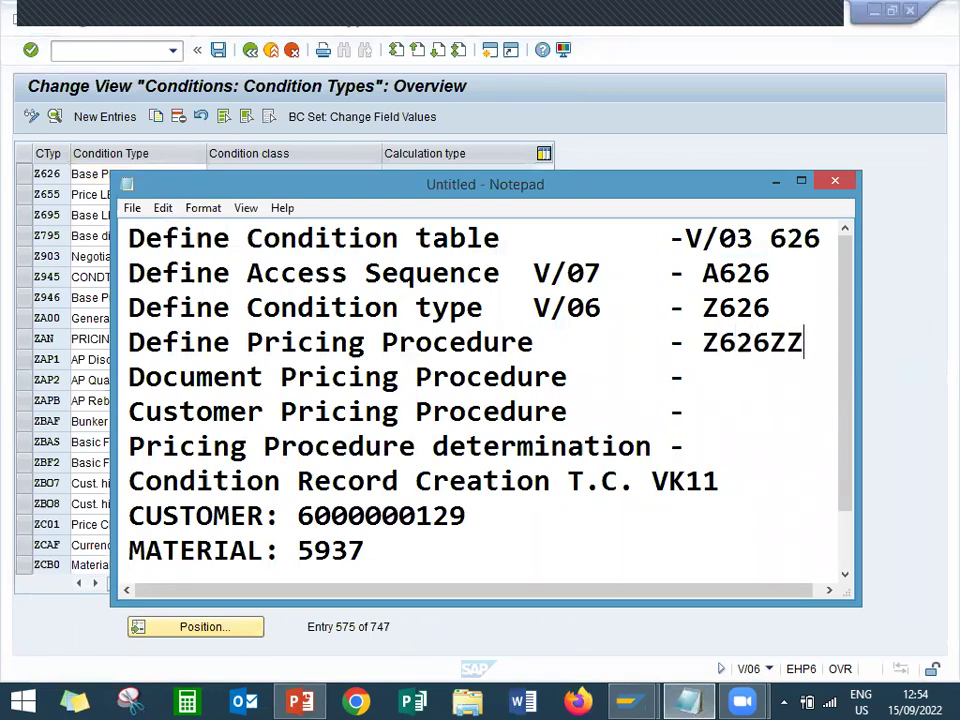
double_click(745, 340)
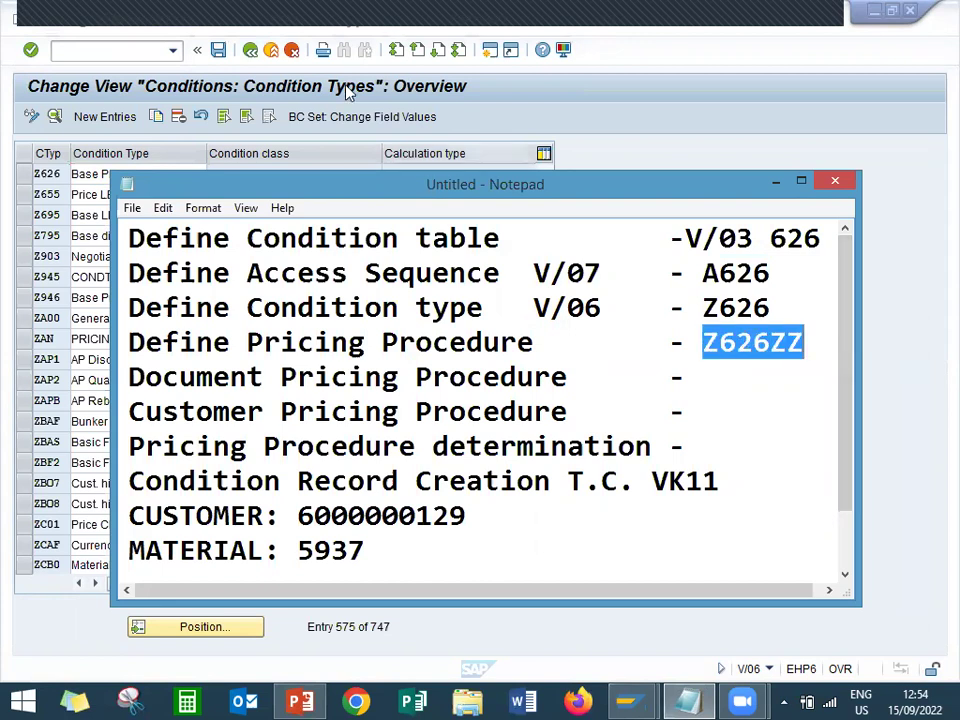
Step: Return to SAP, leave the condition types overview and open the pricing procedures maintenance
left_click(534, 101)
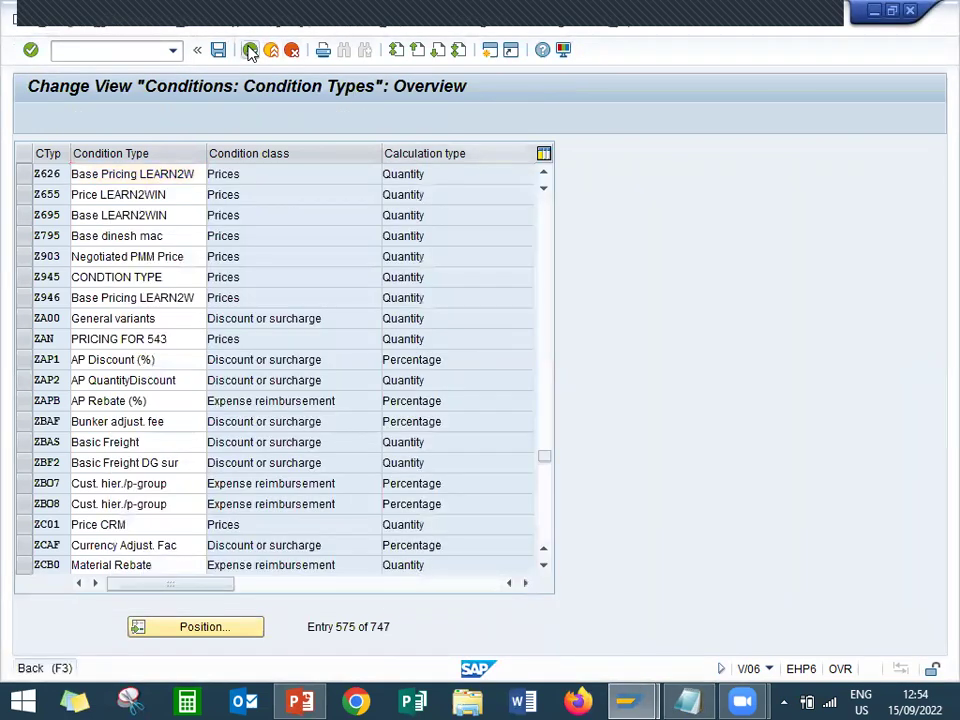
left_click(250, 50)
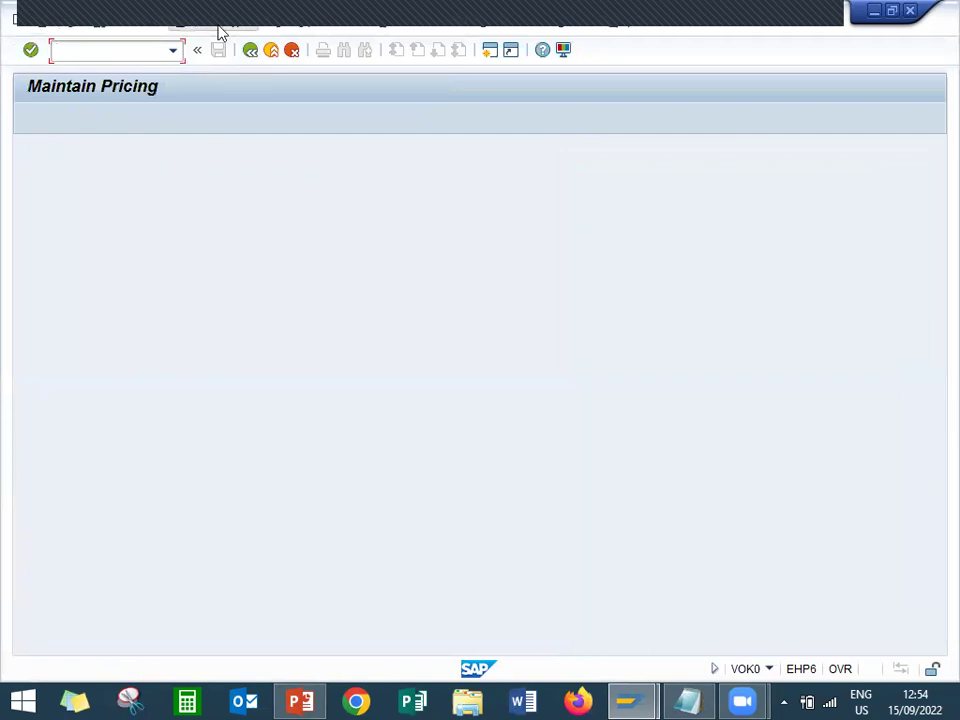
left_click(291, 30)
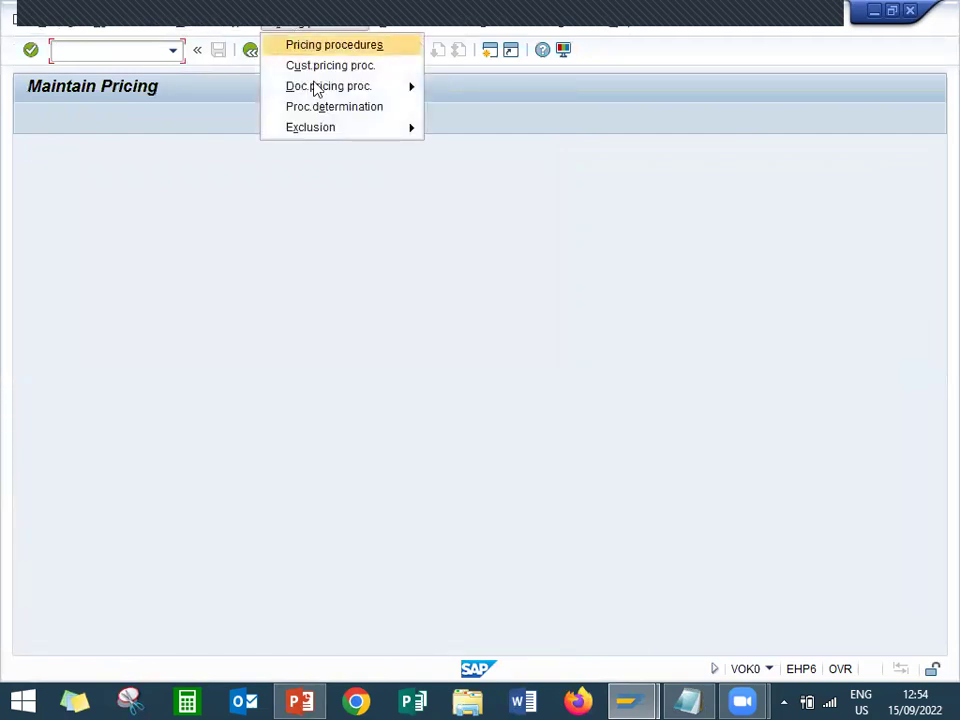
left_click(320, 50)
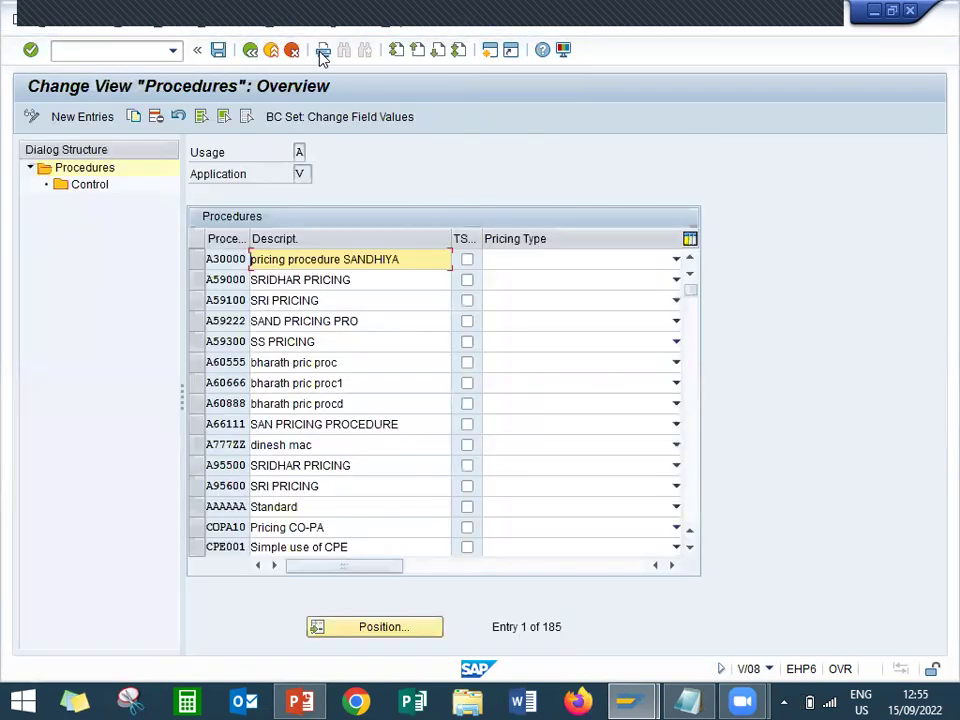
Step: Add a new pricing procedure Z626ZZ with the description PRICING PROCEDURE LEARN2WIN and select its row
left_click(84, 118)
type("Z626ZZ")
key("Tab")
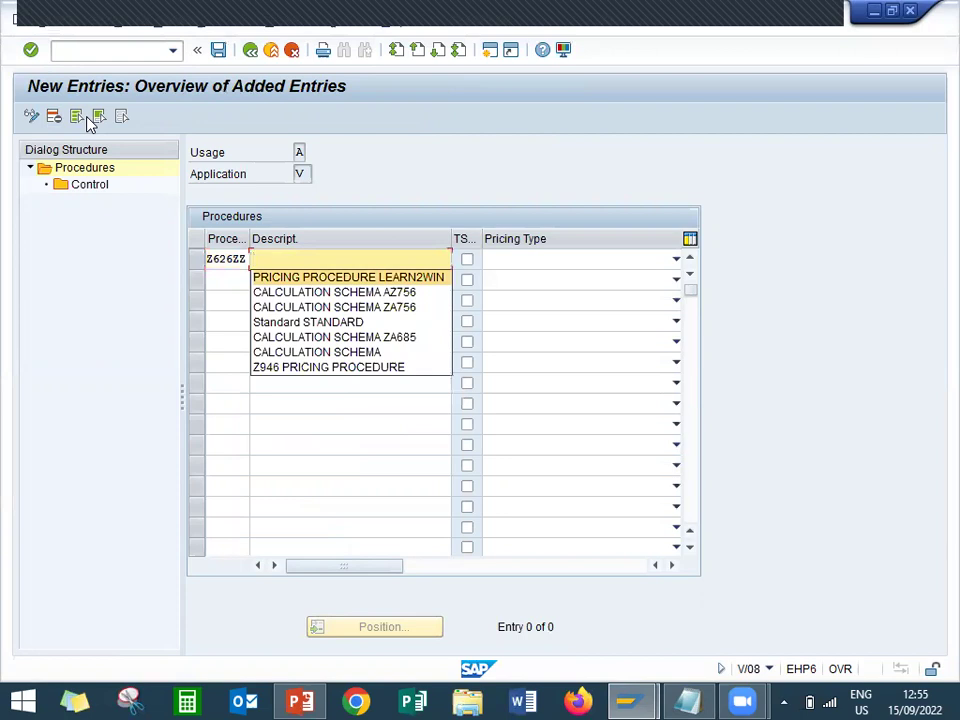
key("Return")
key("Return")
left_click(198, 259)
Step: Open the control data of procedure Z626ZZ and add step 1 with condition type Z626
double_click(100, 190)
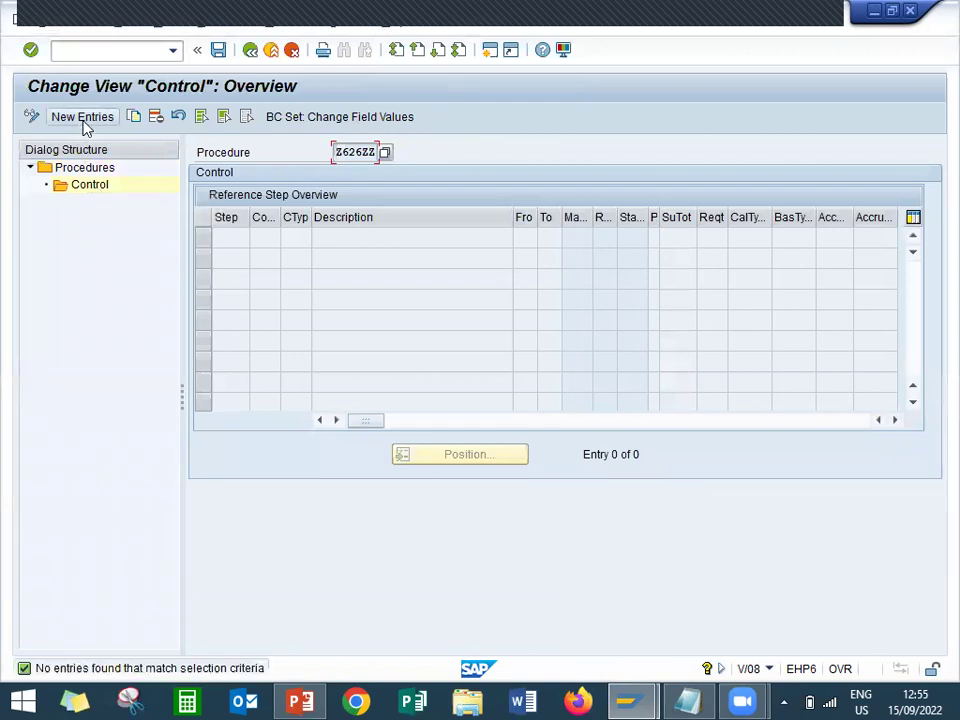
left_click(85, 122)
type("1")
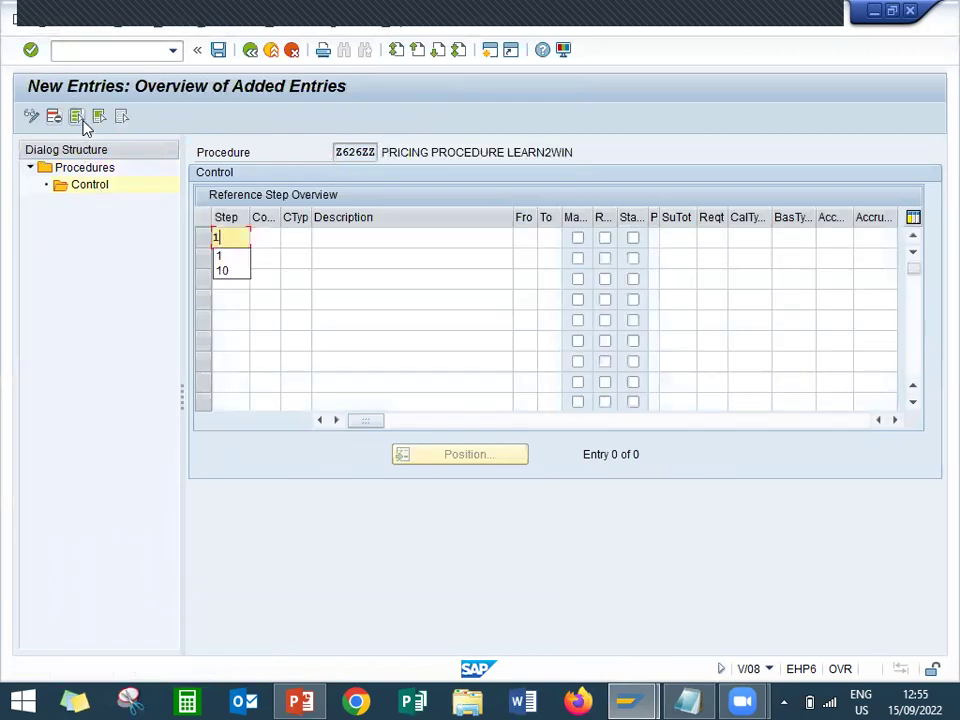
key("Tab")
key("Tab")
type("Z")
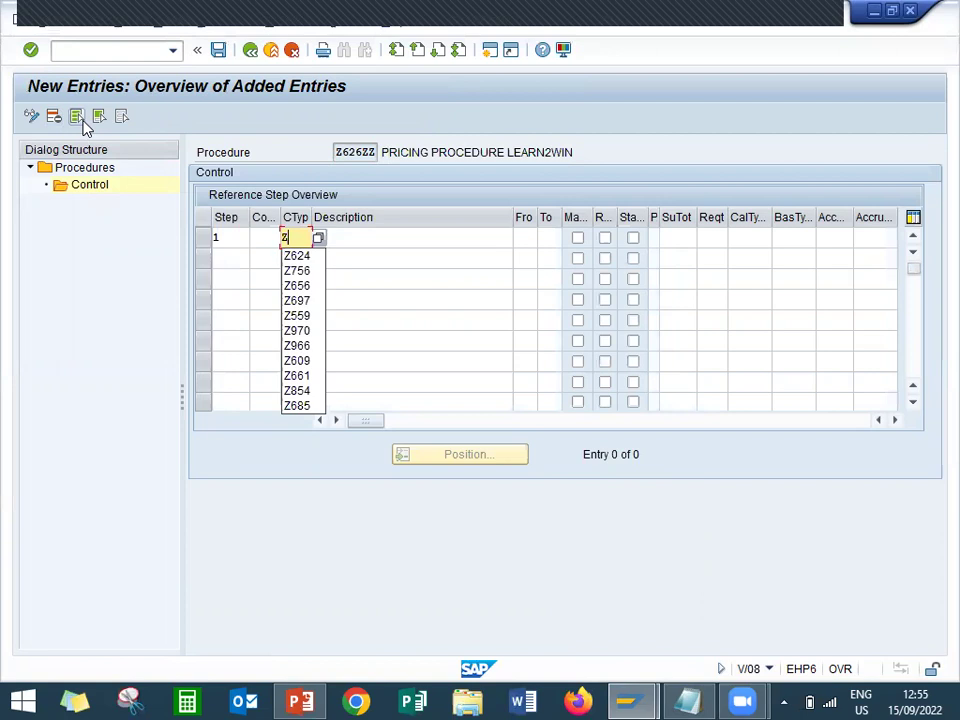
type("62")
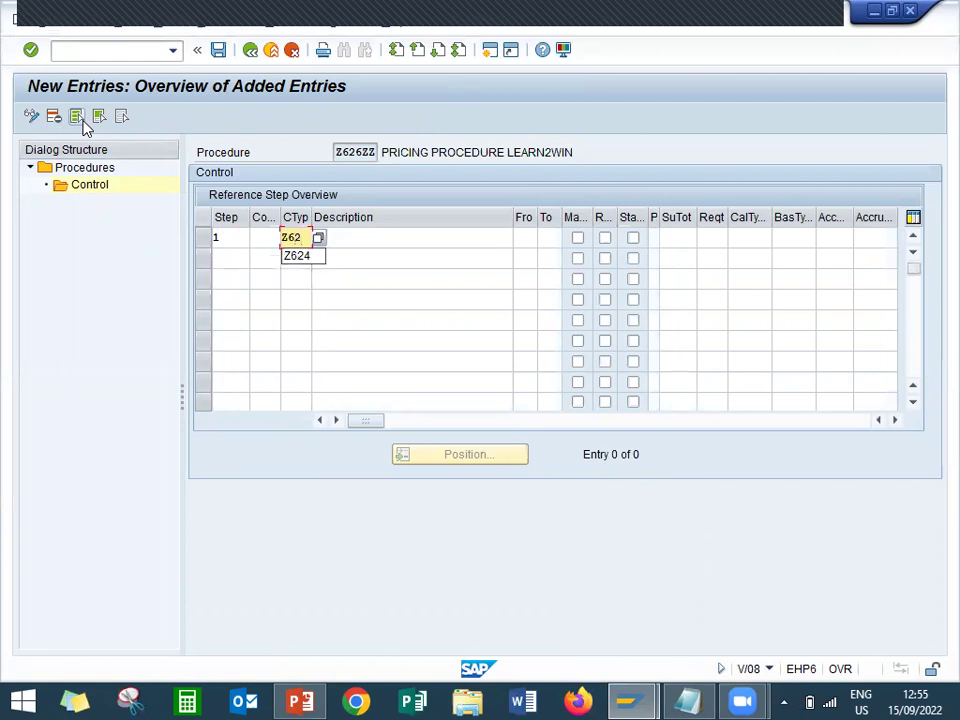
type("6")
key("Tab")
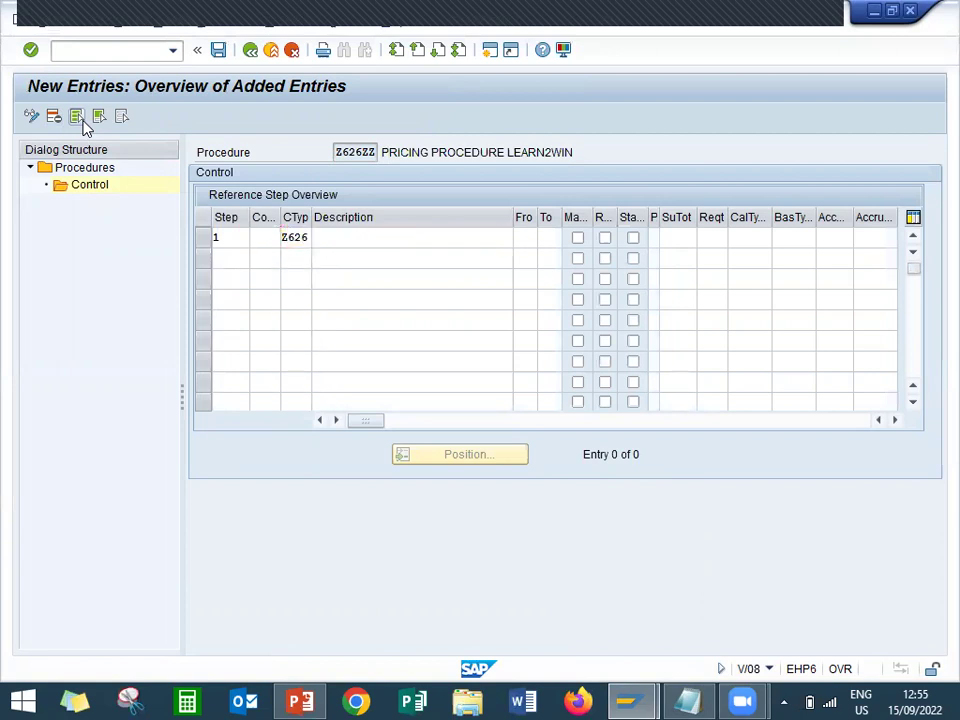
key("Return")
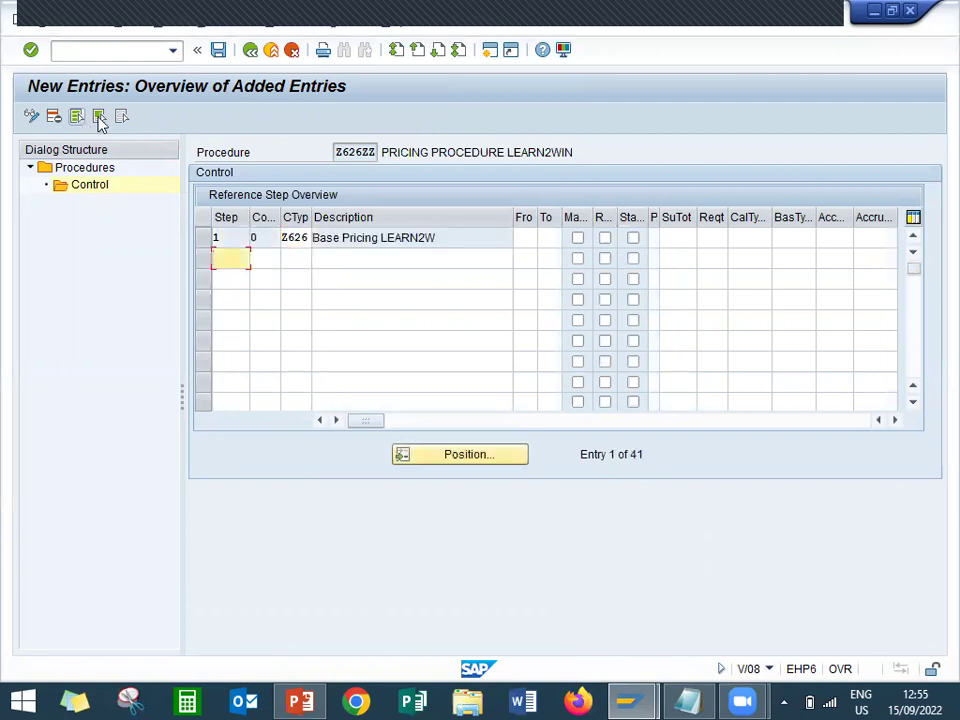
Step: Set the Z626 control line's requirement to 2 and its account key to ERL
left_click(710, 237)
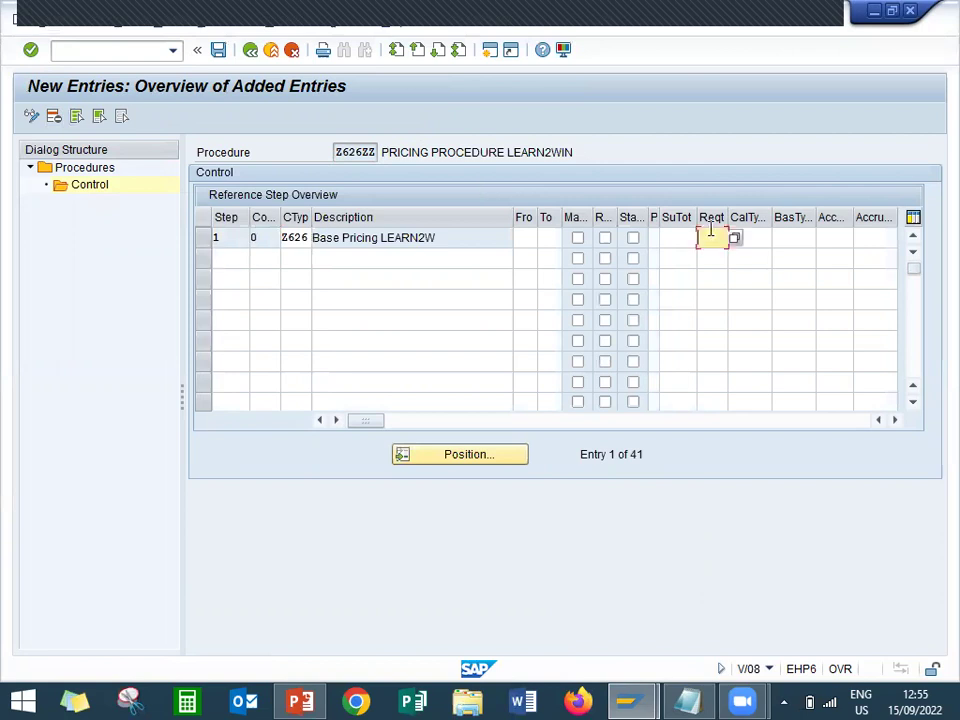
left_click(843, 241)
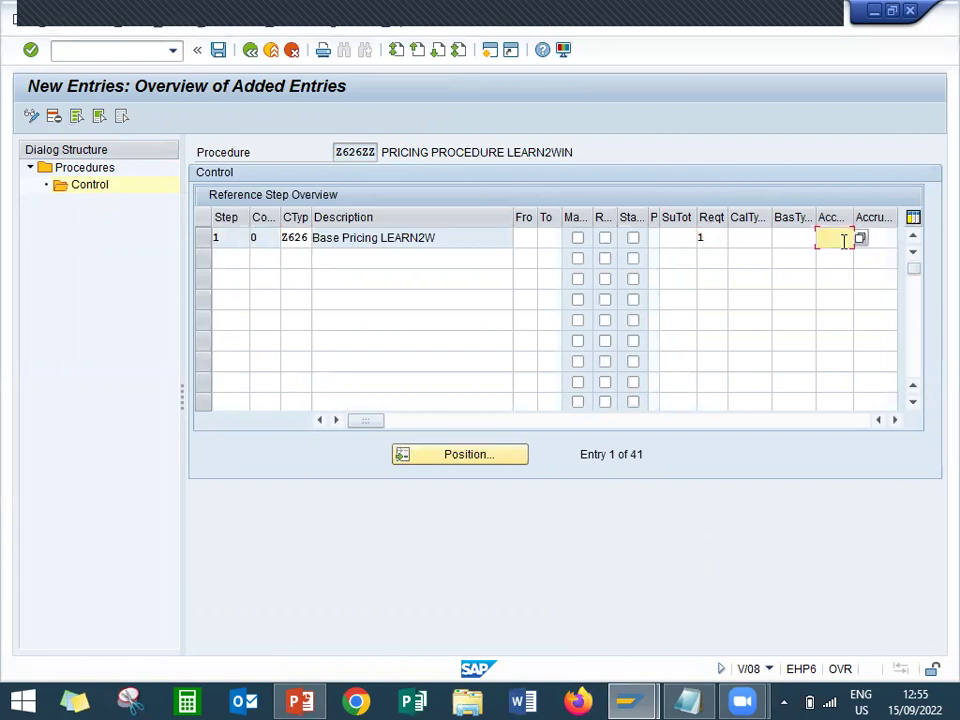
type("ERL")
key("Return")
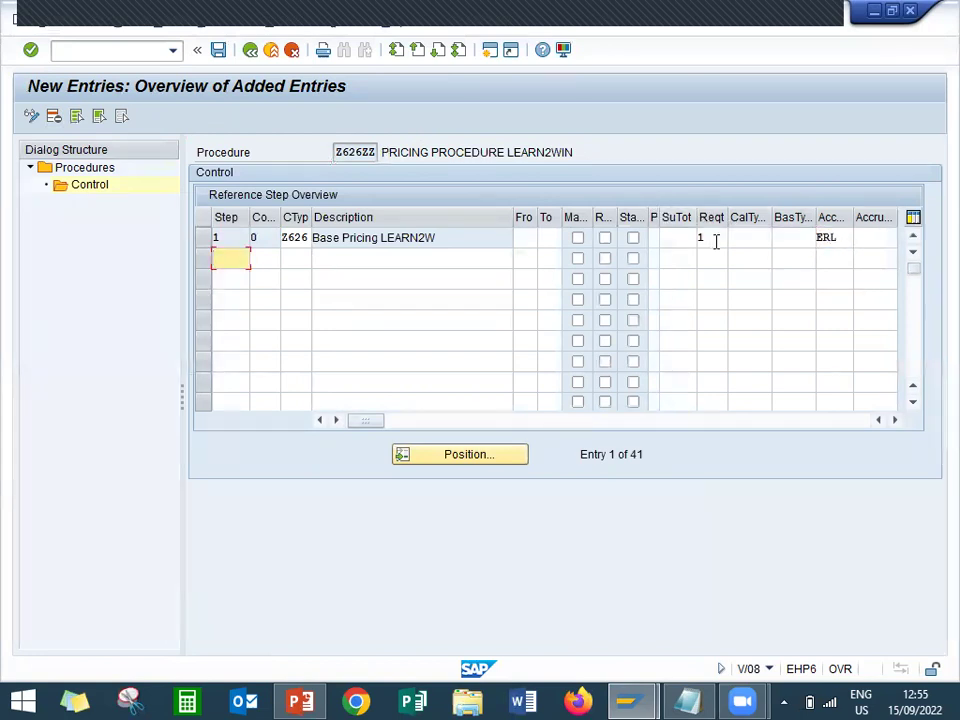
left_click(716, 241)
key("Return")
Step: Save pricing procedure Z626ZZ and go back to the Maintain Pricing start screen
left_click(220, 50)
key("Return")
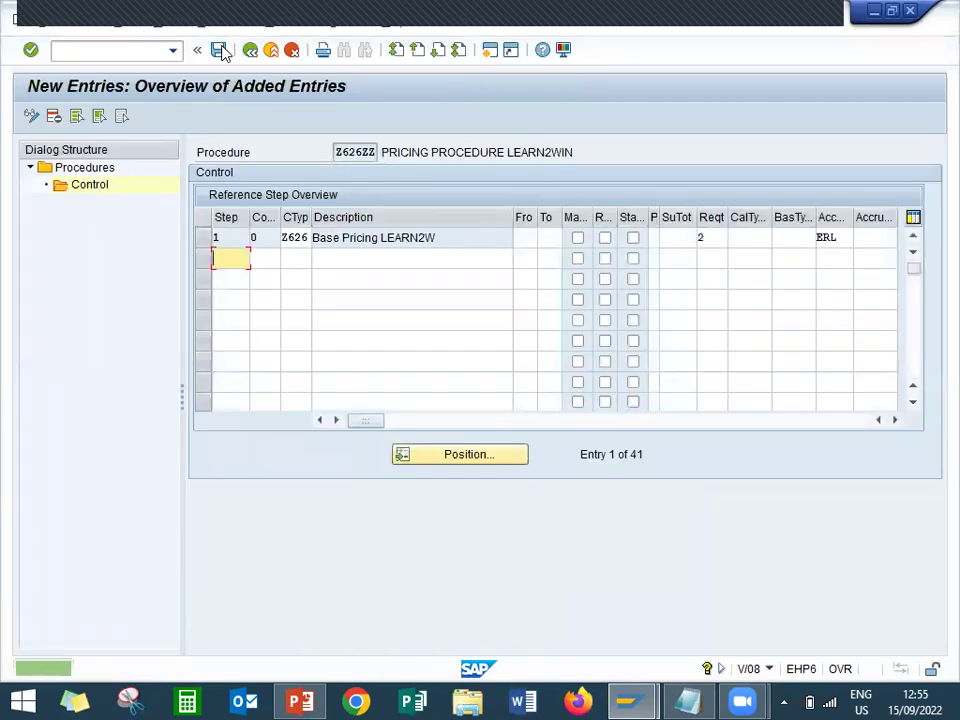
left_click(249, 56)
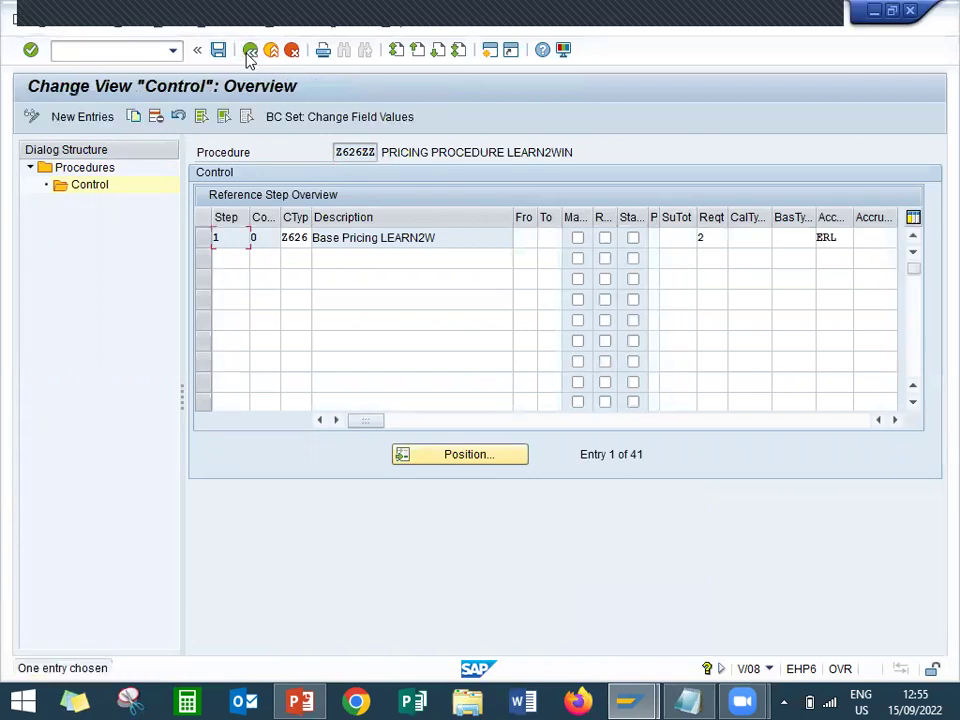
left_click(249, 56)
left_click(249, 52)
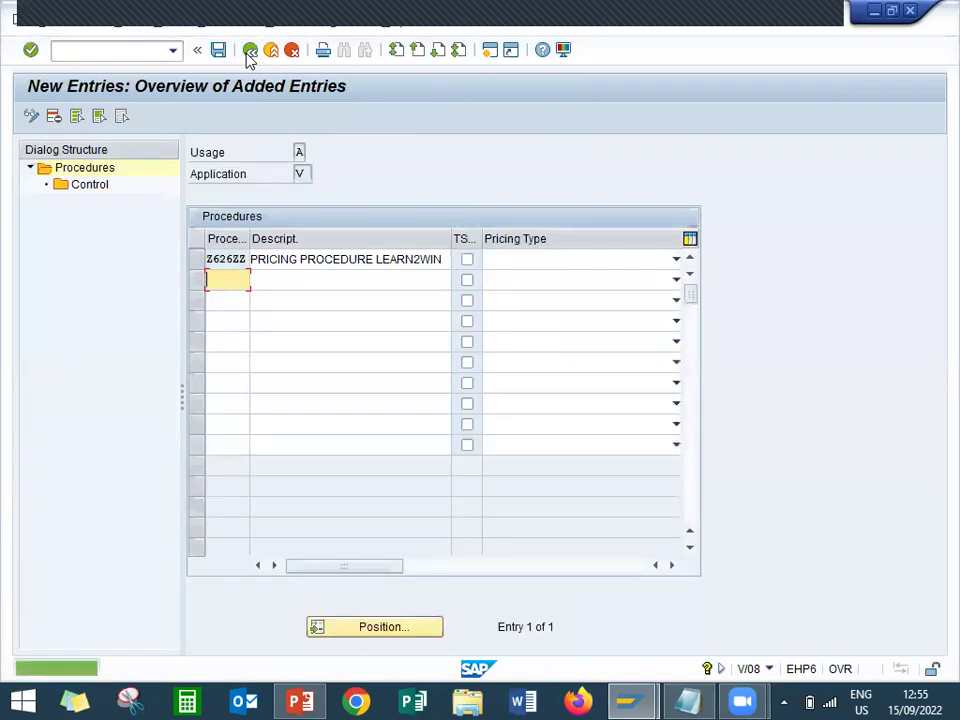
left_click(249, 52)
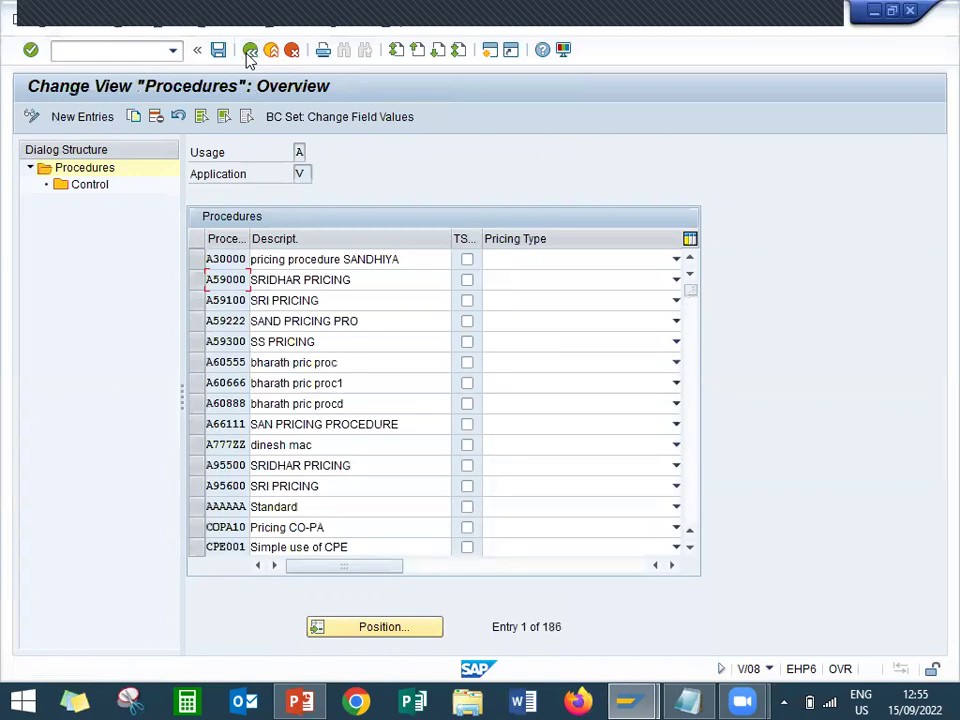
left_click(249, 52)
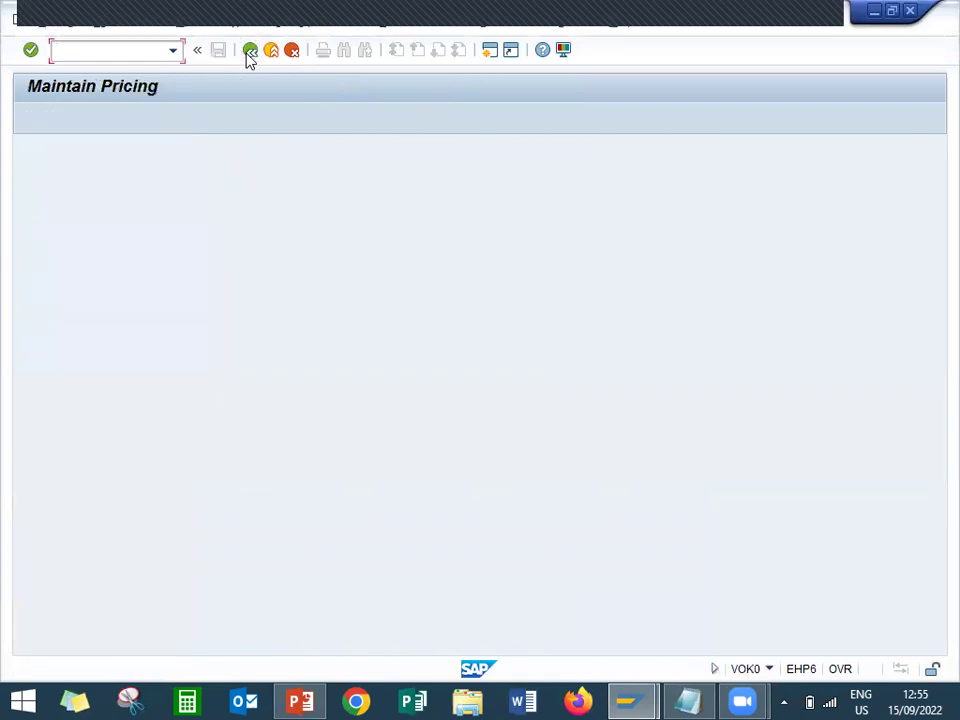
Step: Switch to the Notepad notes and record document pricing procedure A and customer pricing procedure 1
left_click(688, 700)
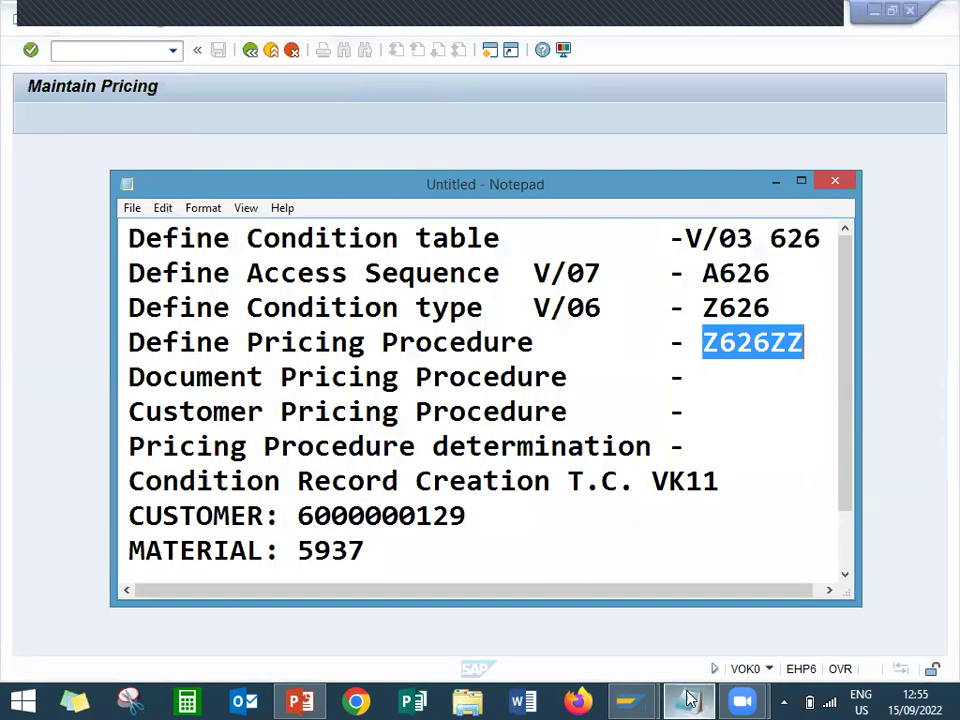
left_click(716, 384)
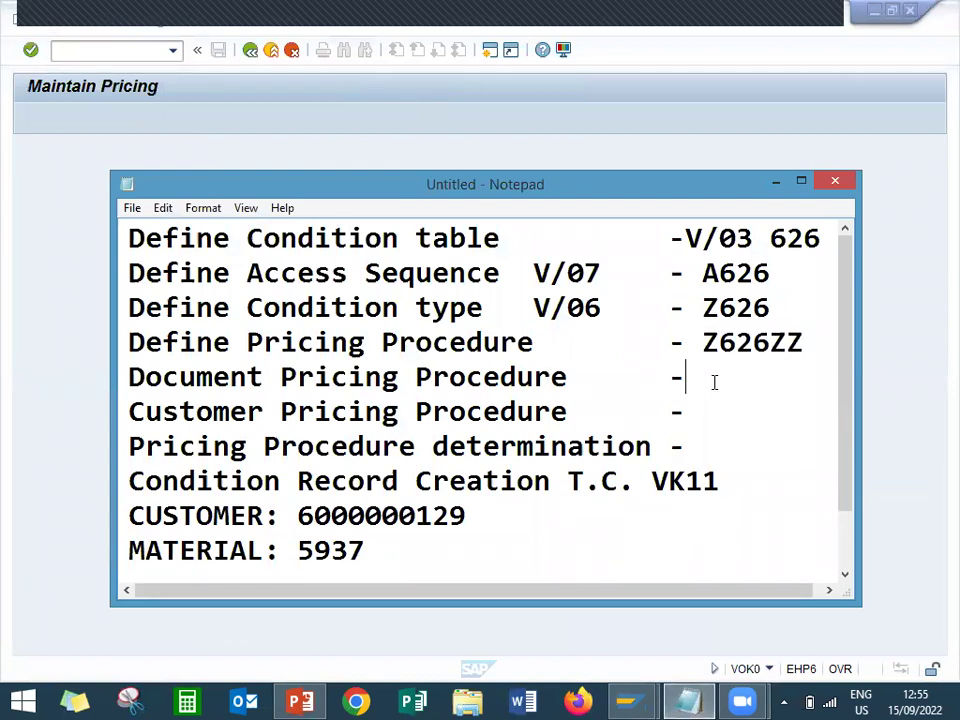
type("A")
type(" 1")
Step: Switch back to SAP and open the maintenance view for document pricing procedures
left_click(908, 347)
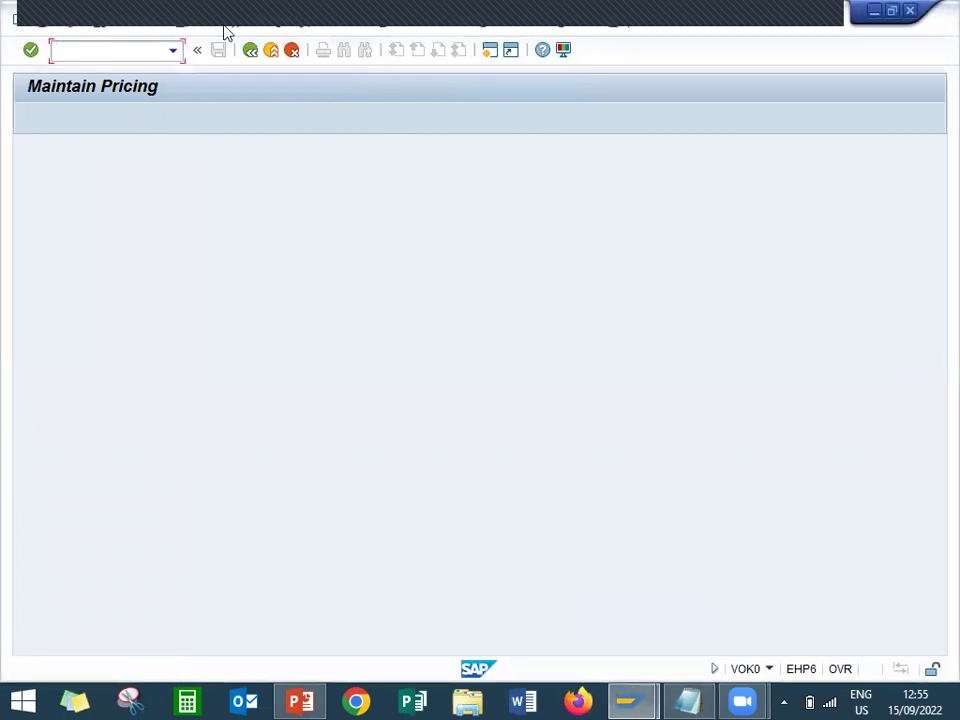
left_click(296, 30)
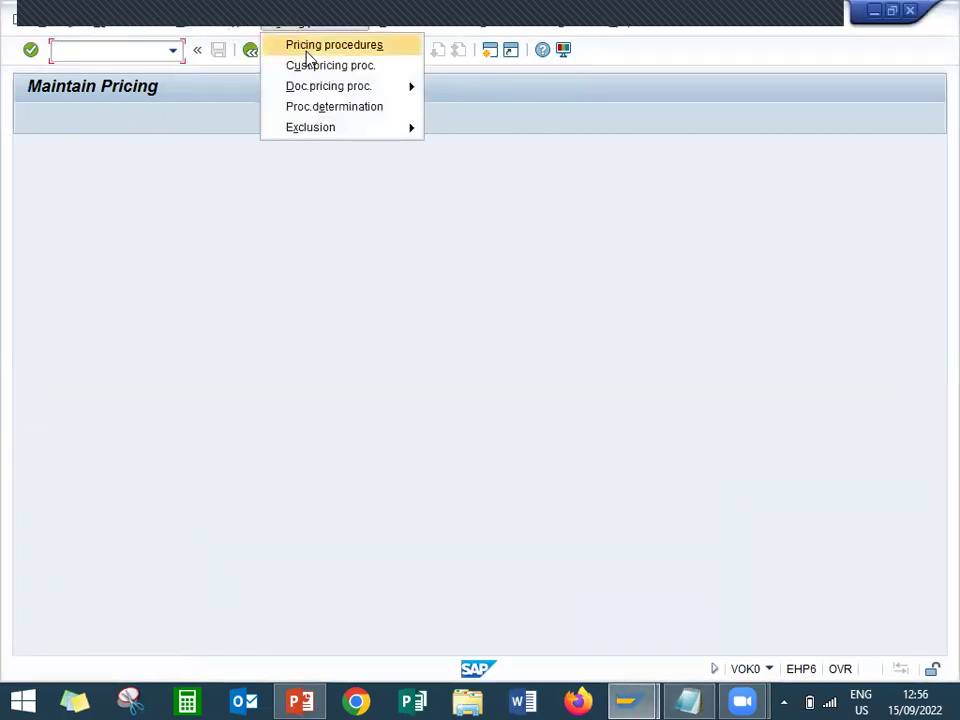
mouse_move(328, 90)
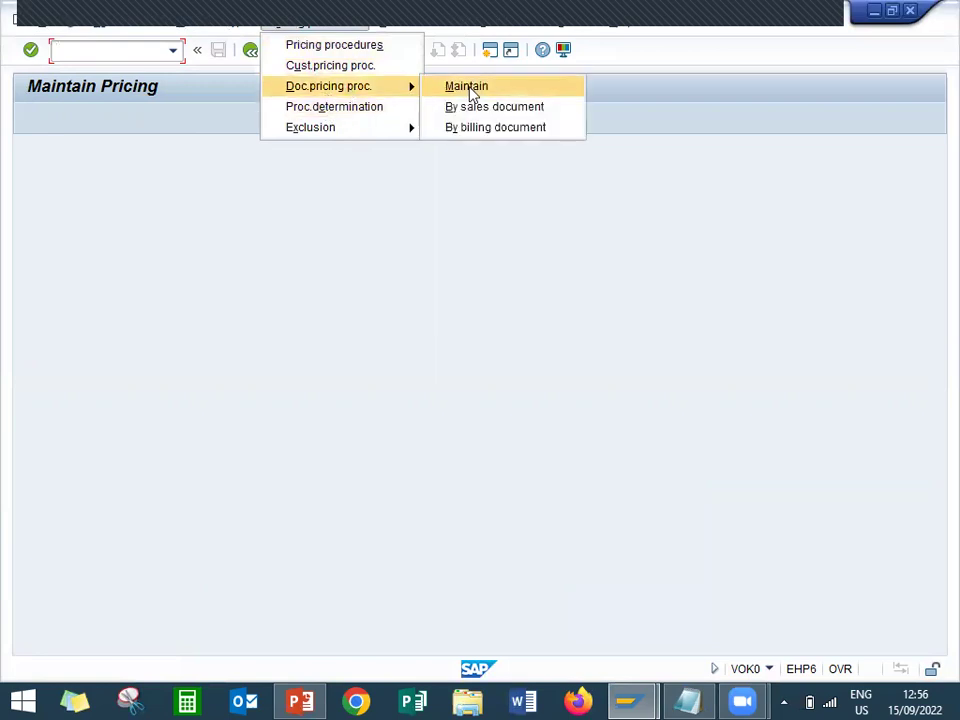
left_click(470, 88)
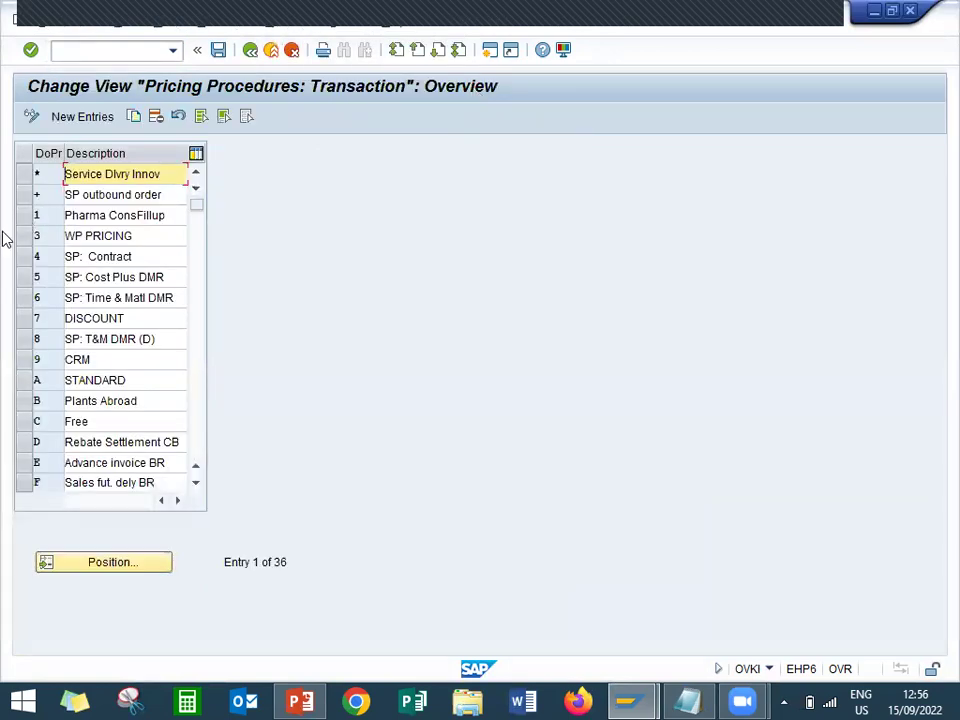
Step: Check document pricing procedure A (STANDARD) and customer pricing procedure 1 (Standard) in their maintenance views, returning to Maintain Pricing
left_click(31, 381)
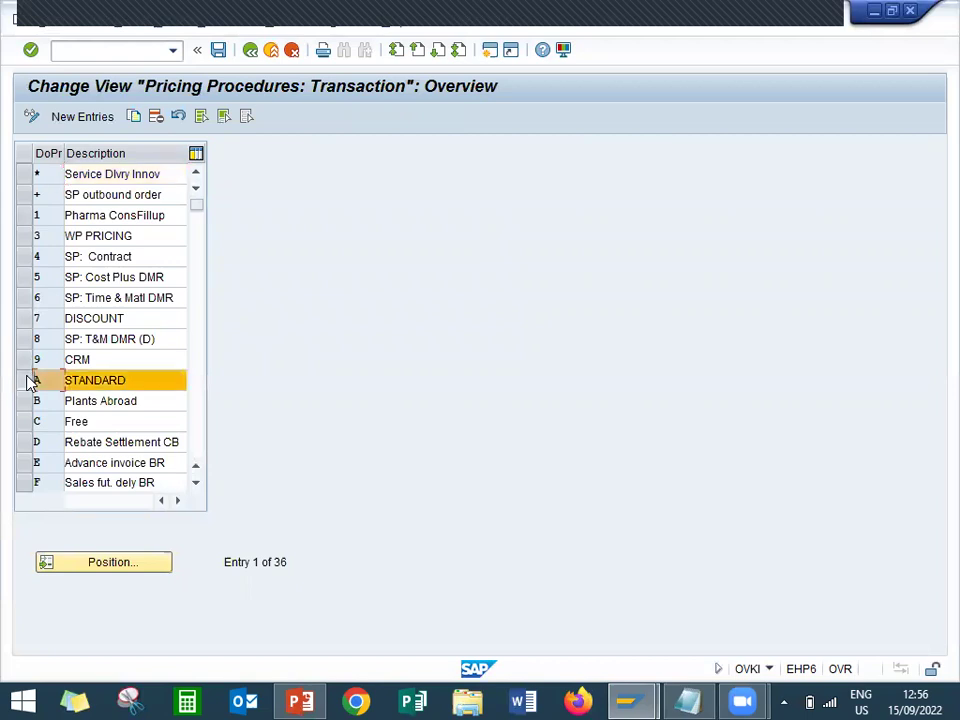
left_click(250, 50)
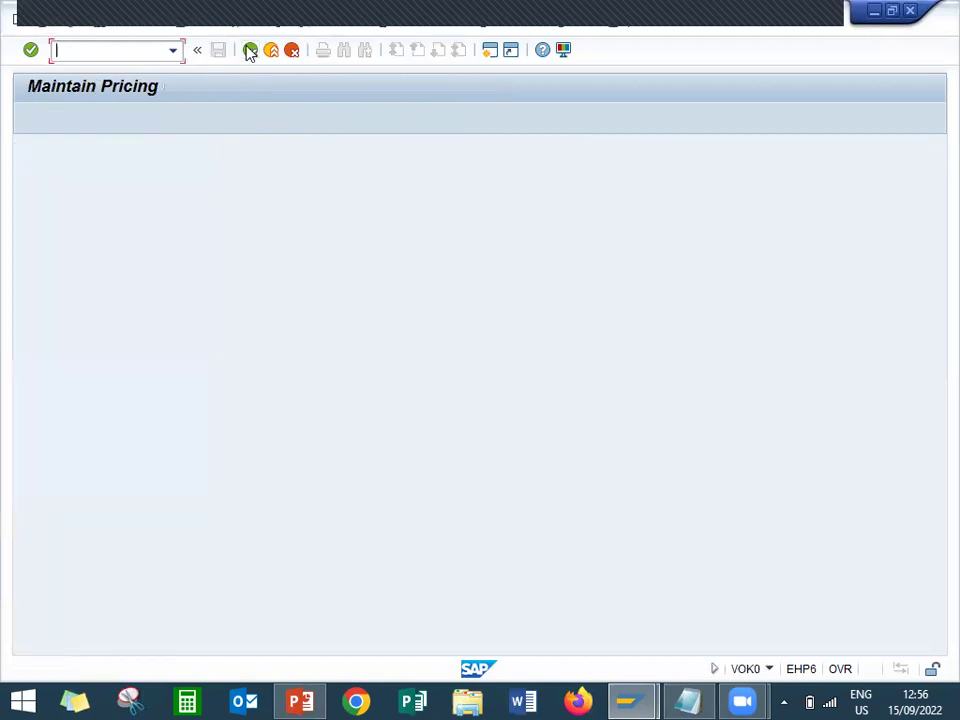
left_click(306, 24)
left_click(313, 66)
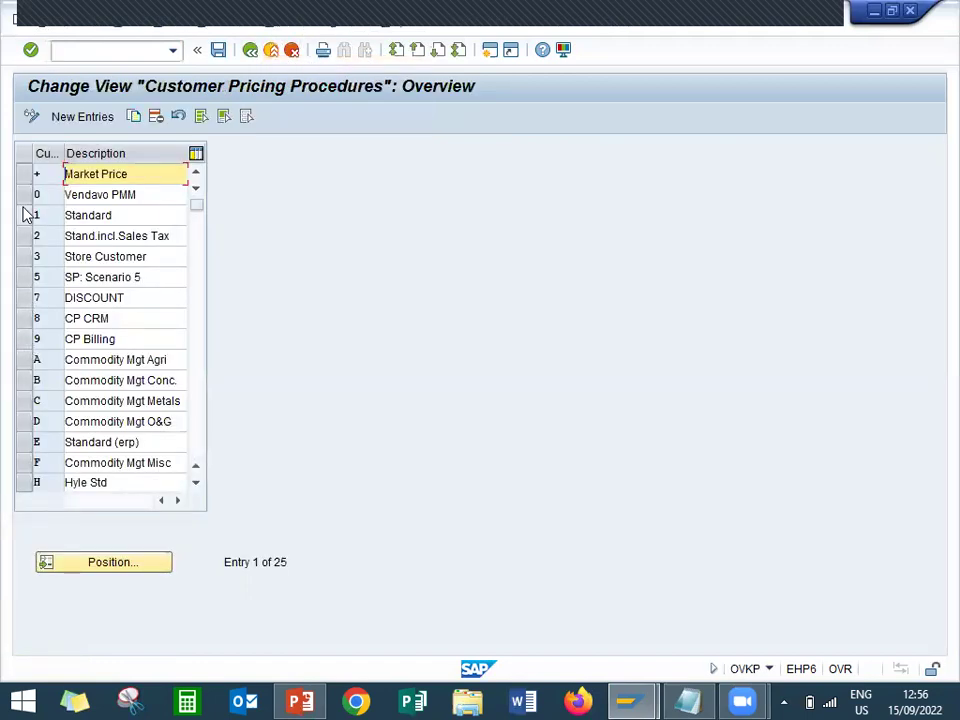
left_click(26, 215)
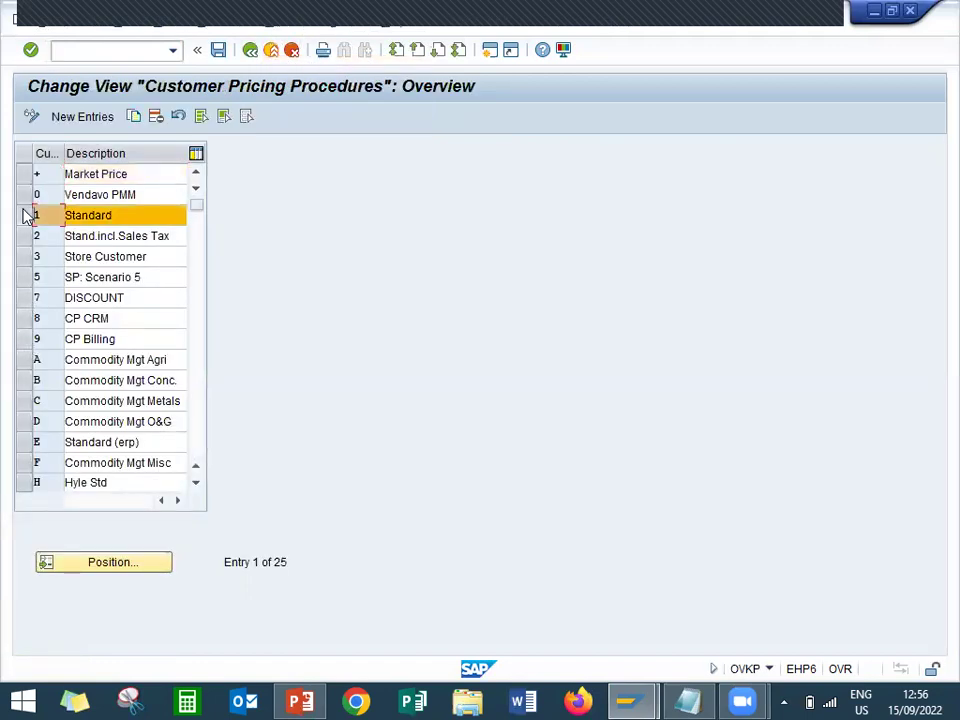
left_click(252, 54)
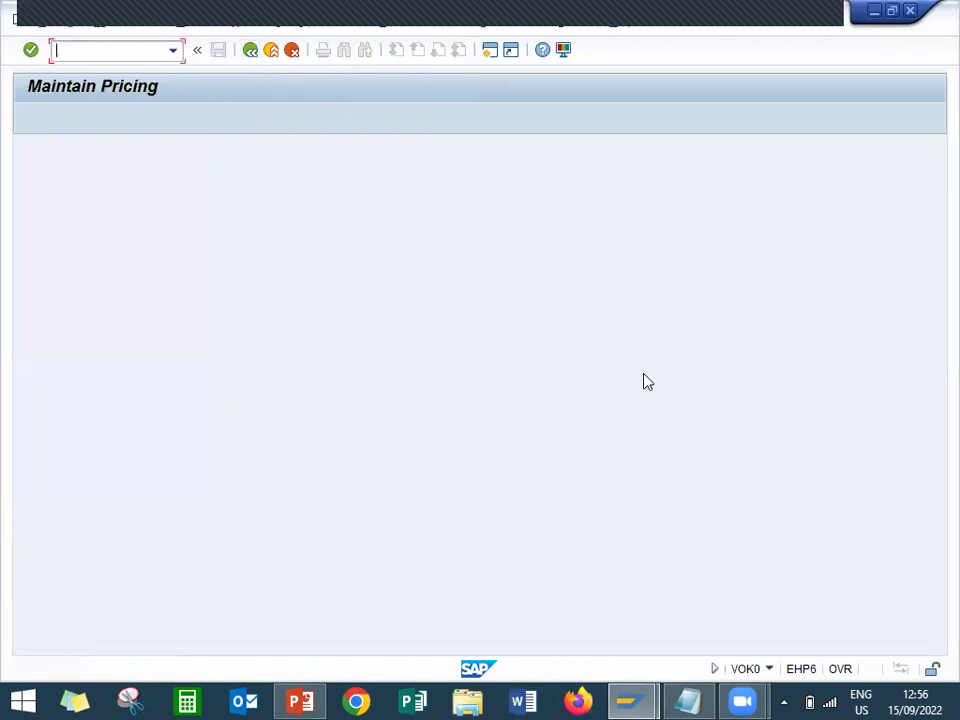
Step: Consult the pricing procedure determination line in the Notepad notes, then return to SAP and open the procedure determination view for sales documents
left_click(688, 700)
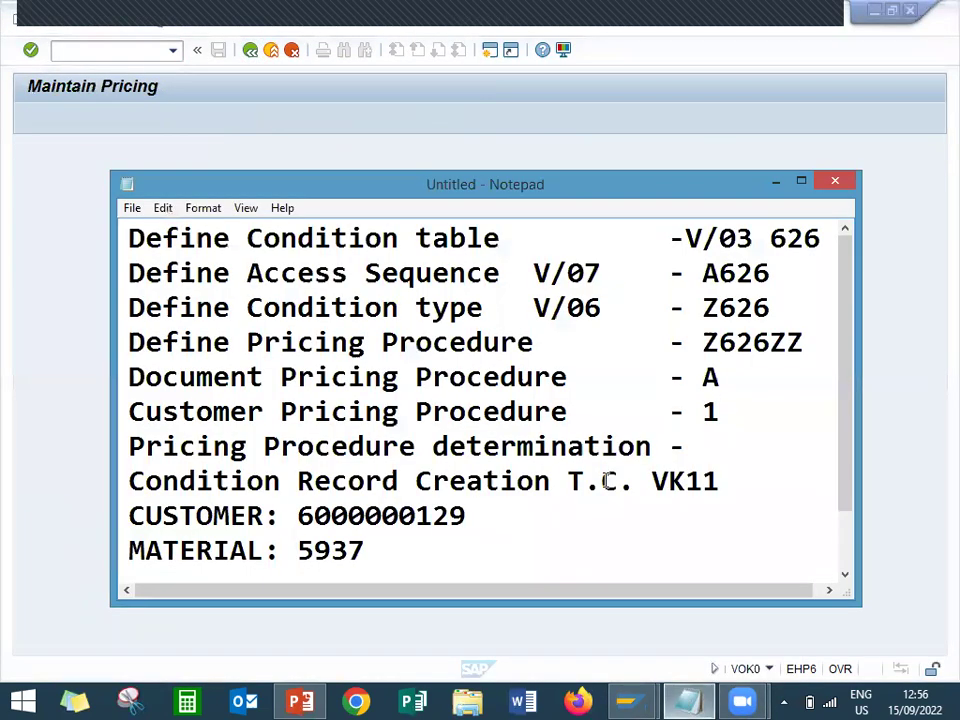
left_click_drag(131, 449, 740, 445)
left_click(648, 131)
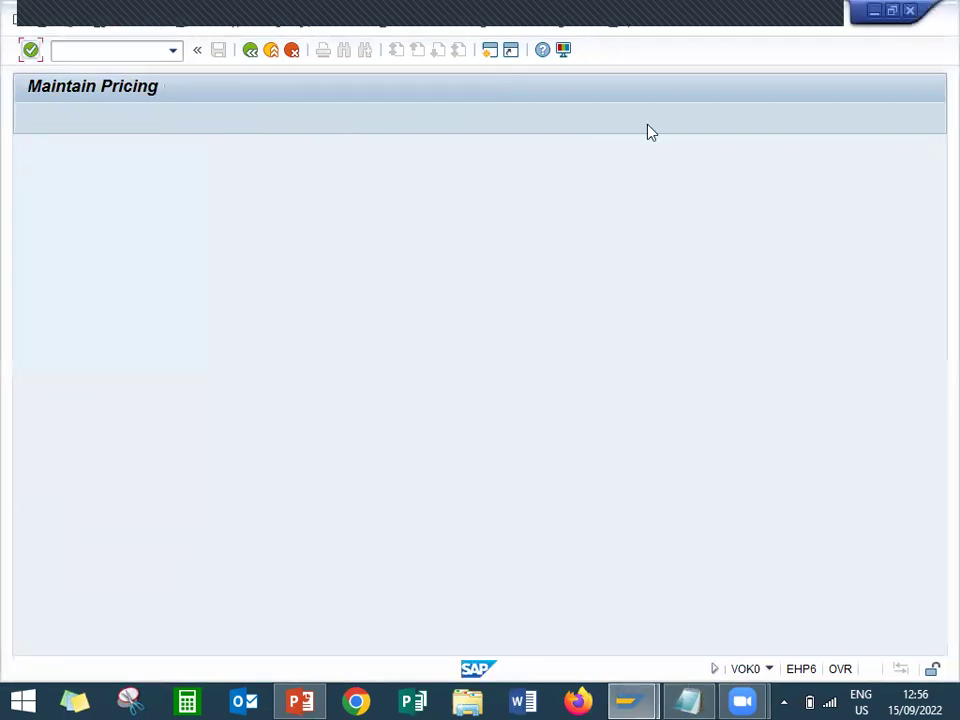
left_click(316, 28)
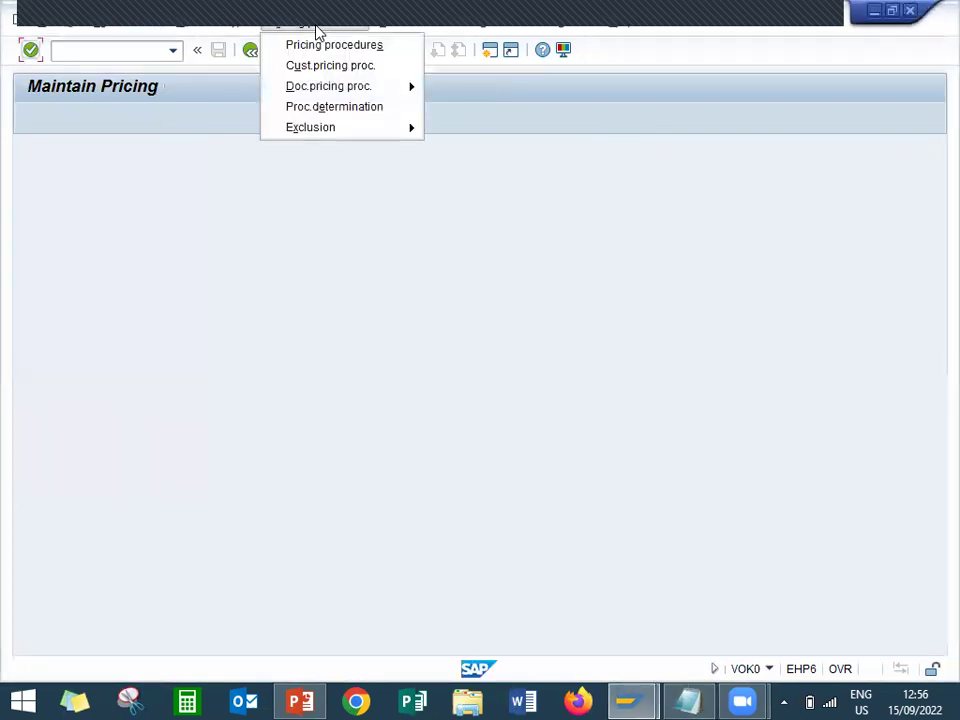
left_click(332, 105)
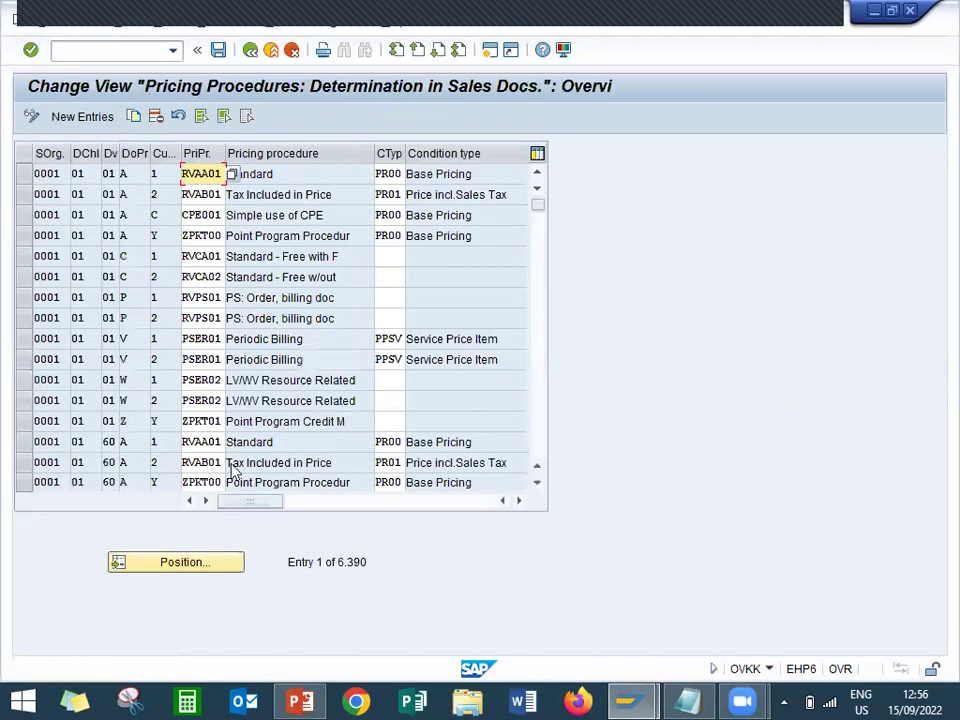
Step: Dismiss the Web Companion crash message and position the list at sales org. LD01, distribution channel LD, division LD, document procedure A, customer procedure 1
left_click(203, 566)
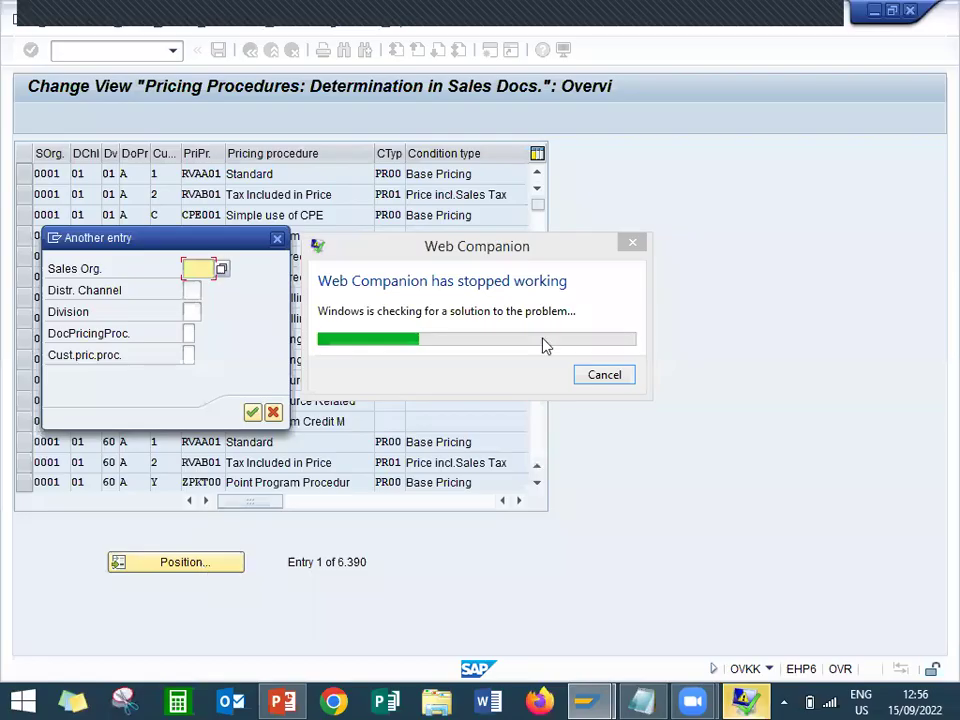
left_click(603, 374)
type("LD01")
key("Tab")
type("LD")
key("Escape")
key("Tab")
type("LD")
key("Escape")
key("Tab")
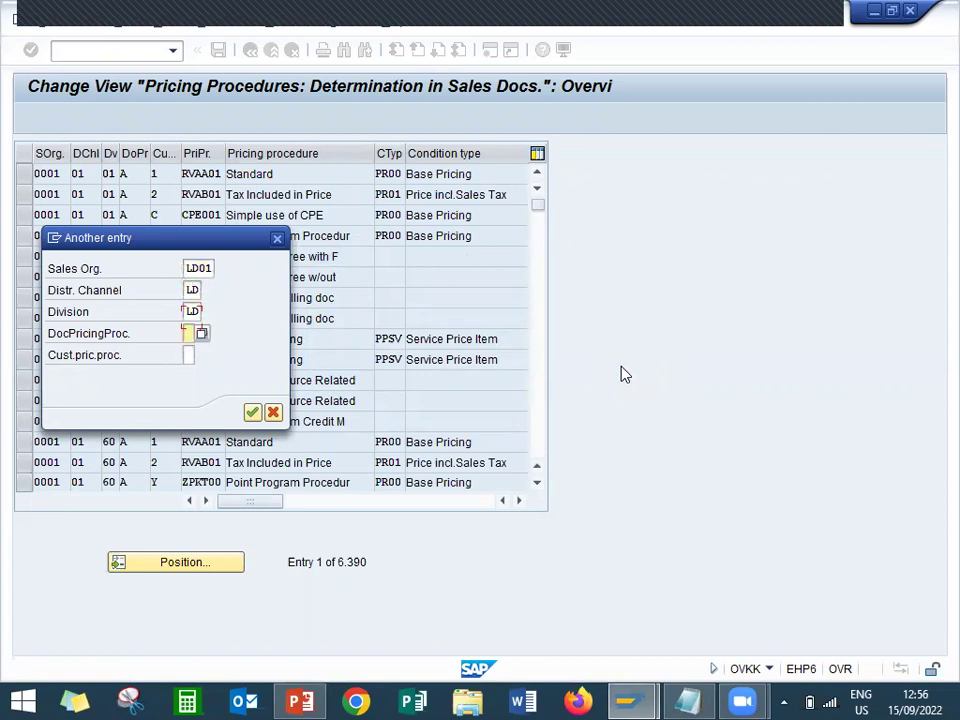
type("A")
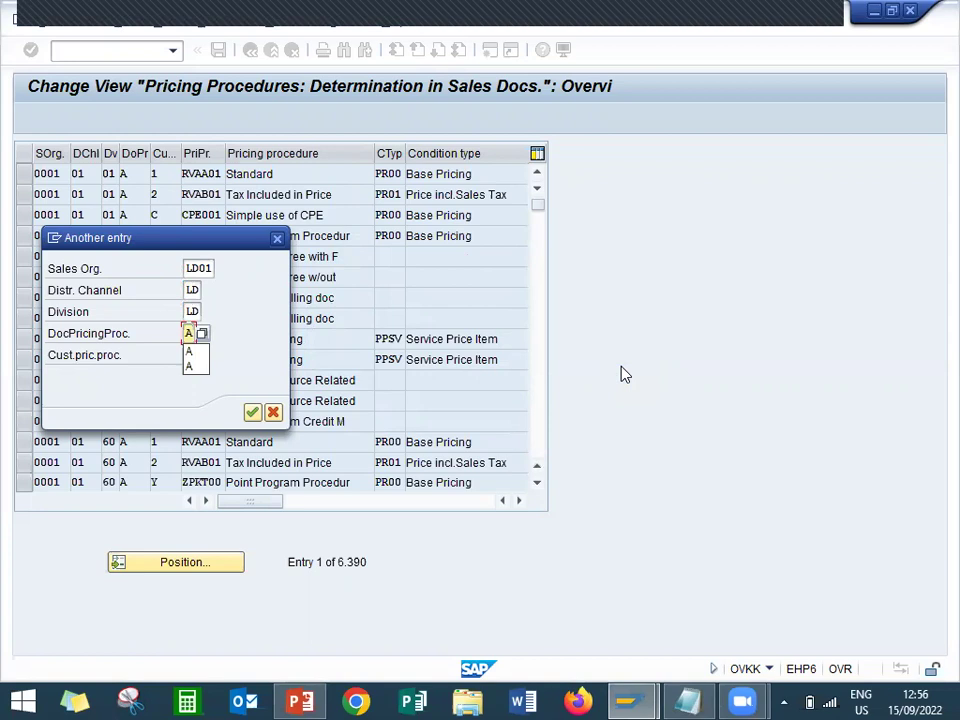
key("Escape")
key("Tab")
type("1")
key("Escape")
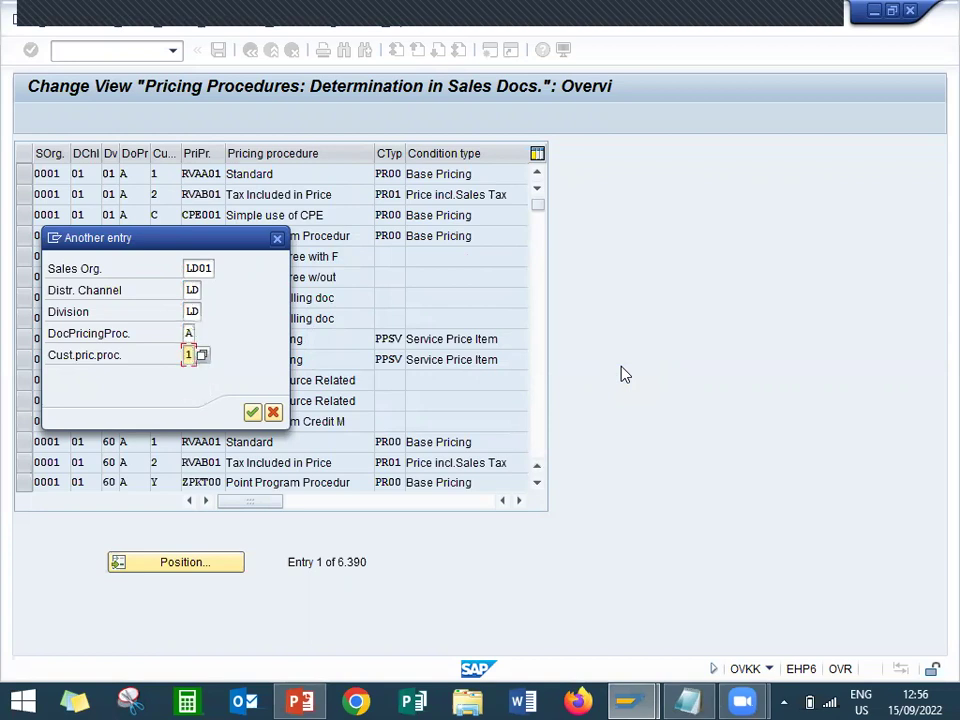
key("Return")
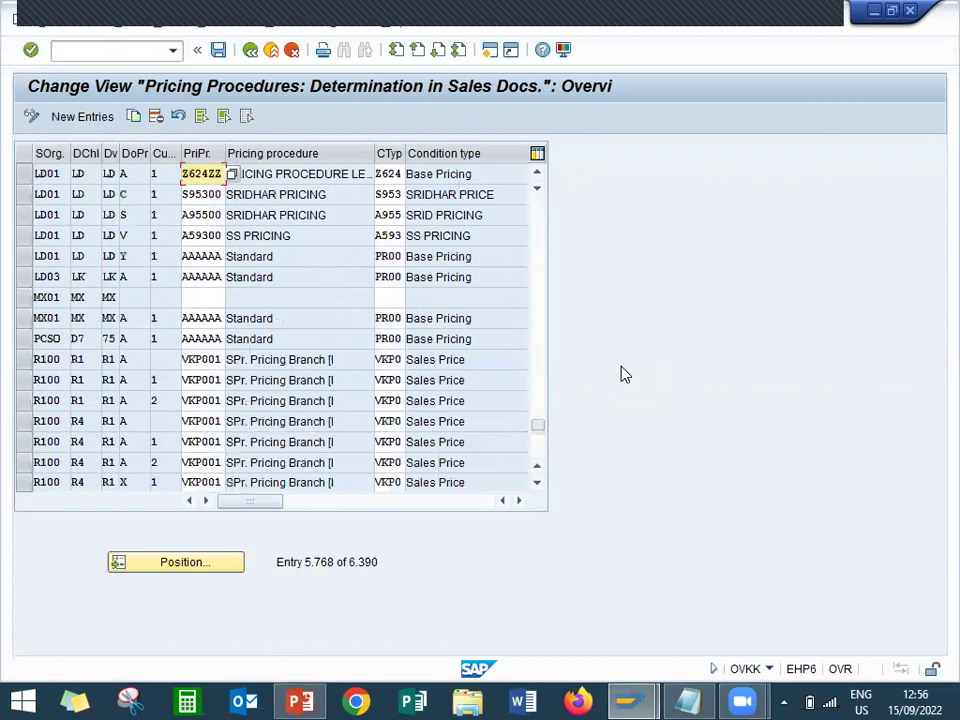
Step: Replace the pricing procedure in the LD01/LD/LD/A/1 entry with Z626ZZ copied from the Notepad notes
key("Delete")
key("Delete")
left_click(686, 700)
double_click(741, 342)
key("ctrl+c")
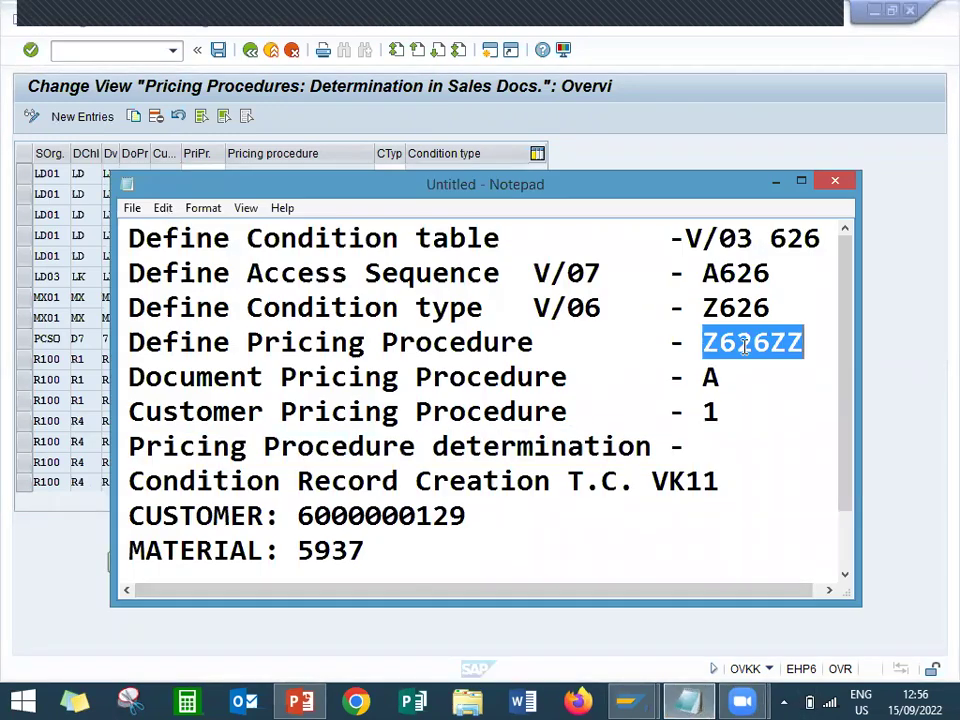
left_click(698, 158)
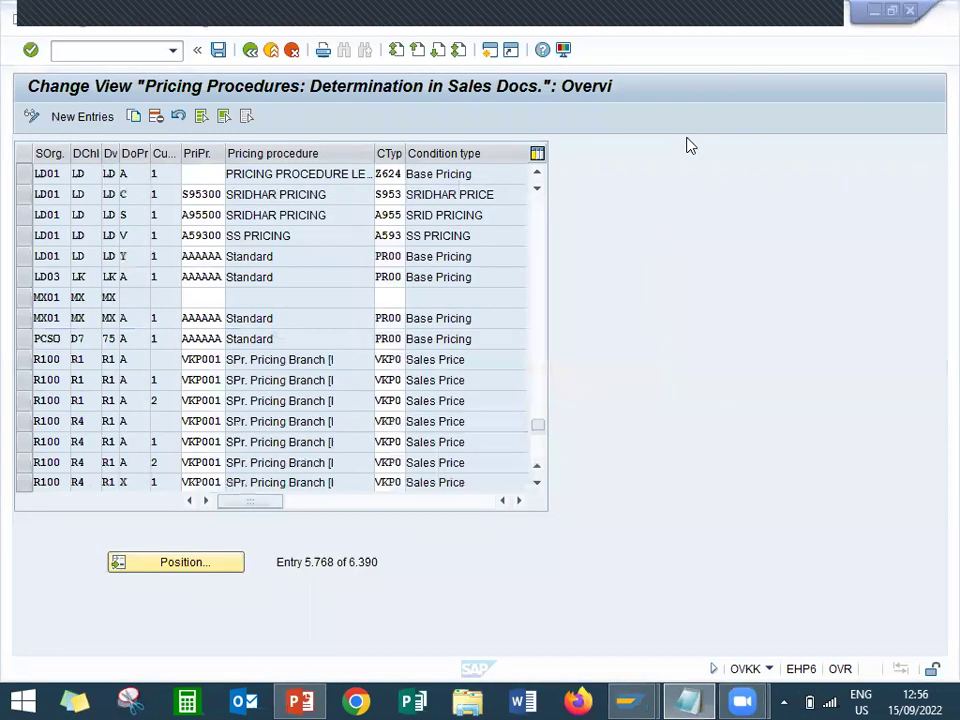
key("ctrl+v")
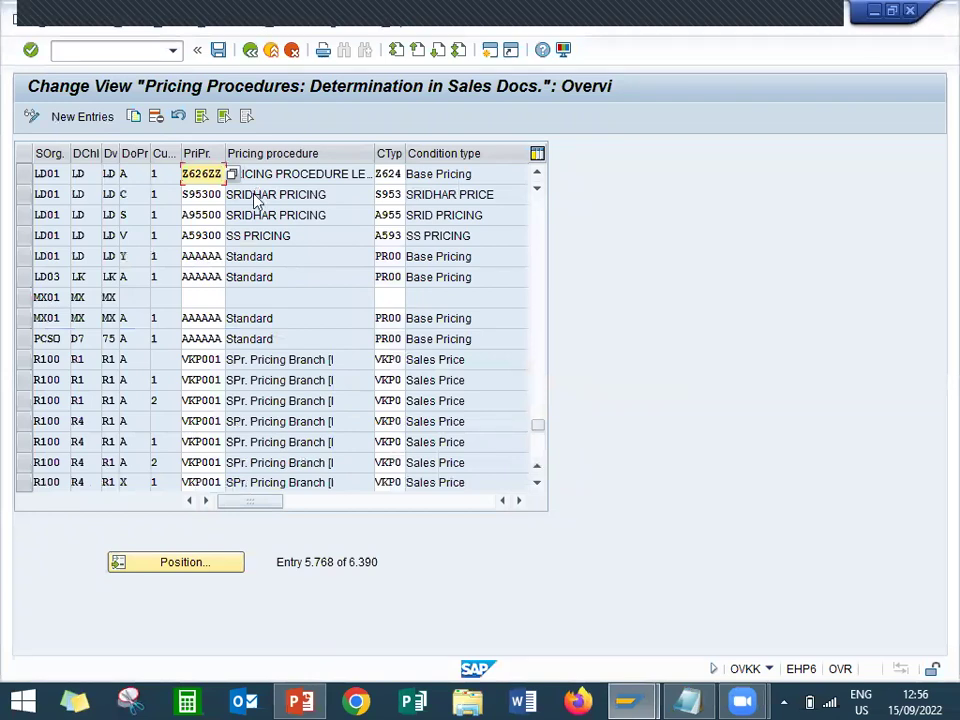
Step: Set the condition type of the LD01/LD/LD/A/1 entry to Z626, taken from the Notepad notes
key("alt+Tab")
double_click(737, 312)
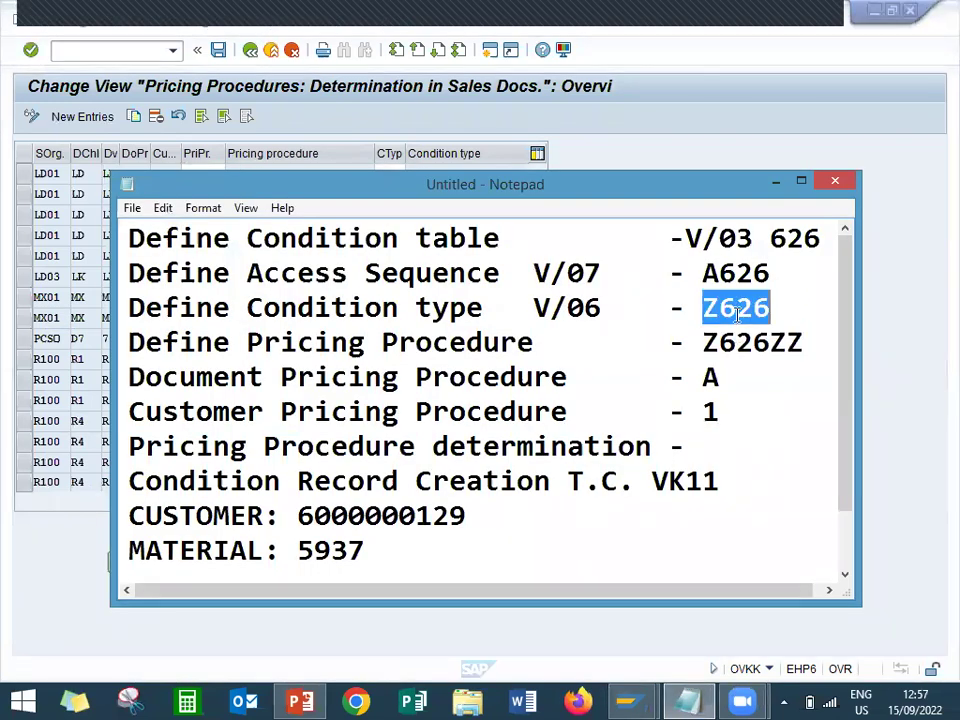
key("alt+Tab")
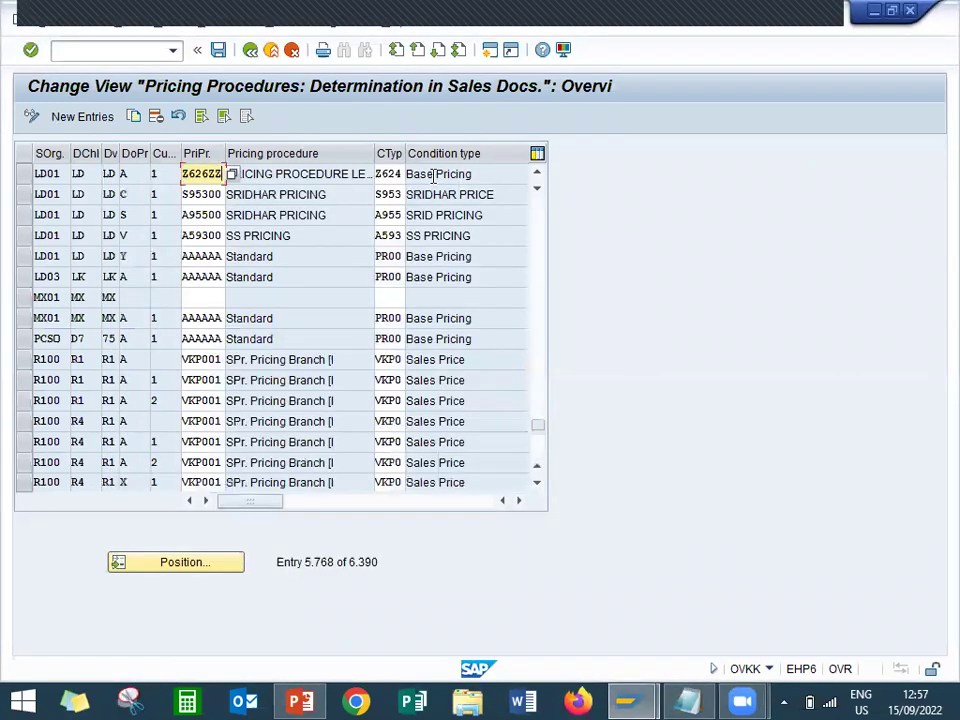
left_click(379, 173)
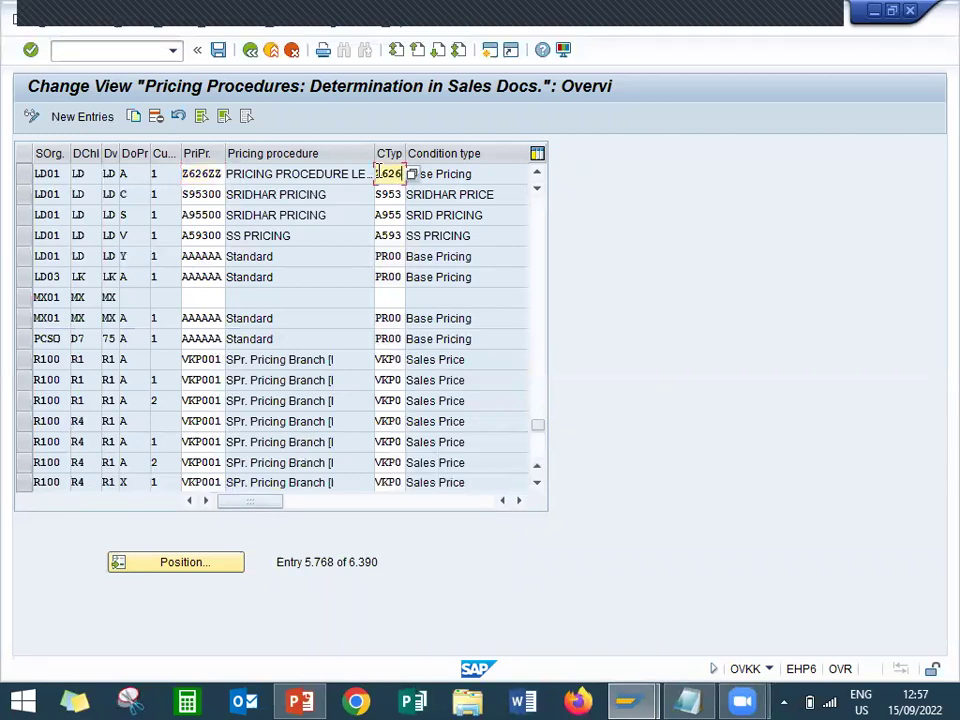
Step: Review the LD01/LD/LD/A/1 entry's key fields, save the pricing procedure determination and go back to SAP Easy Access
left_click(184, 172)
left_click(126, 173)
left_click(168, 174)
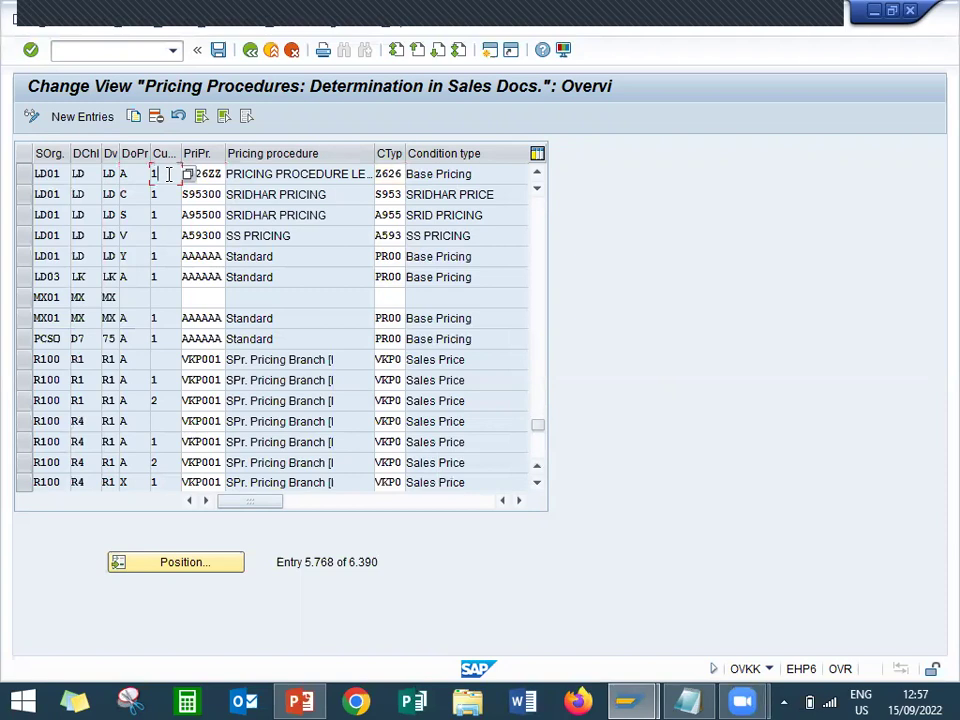
left_click(47, 172)
left_click(94, 174)
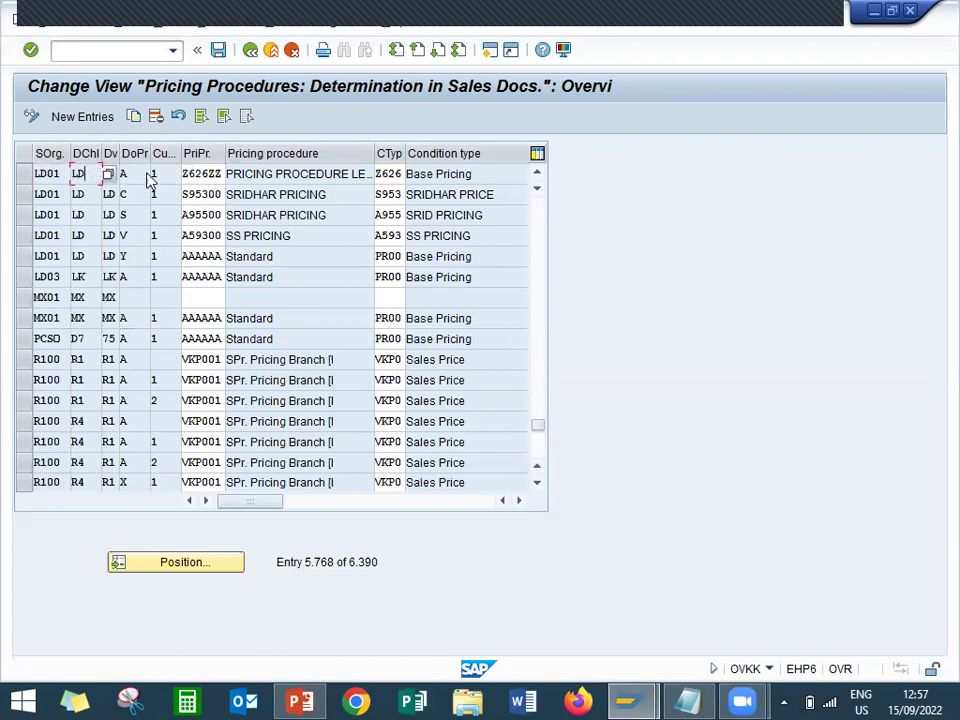
key("ctrl+s")
key("Return")
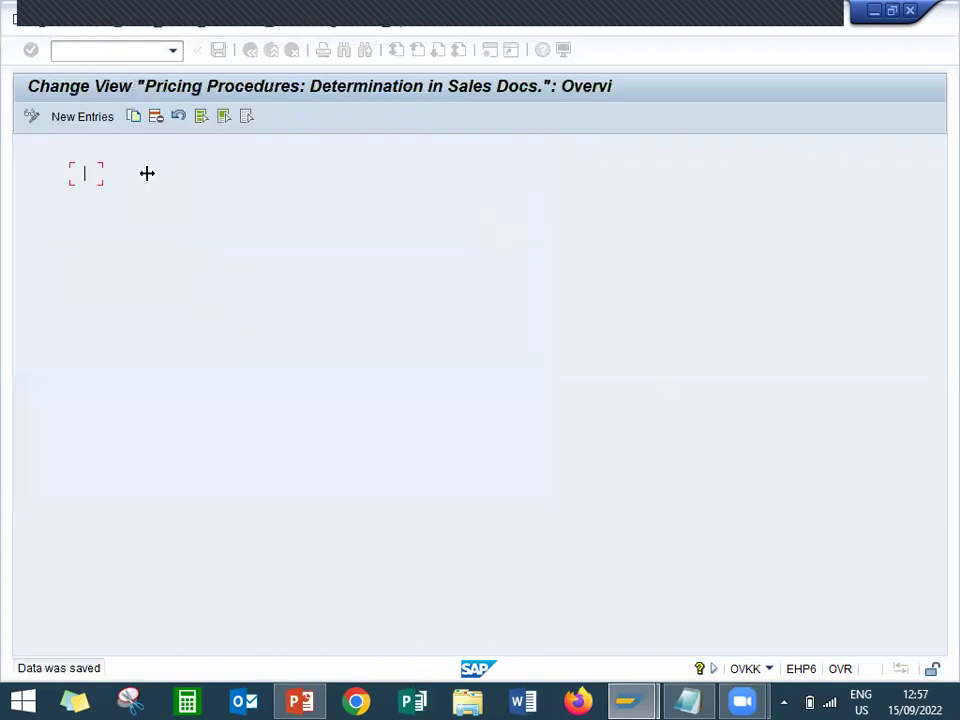
left_click(266, 50)
left_click(251, 50)
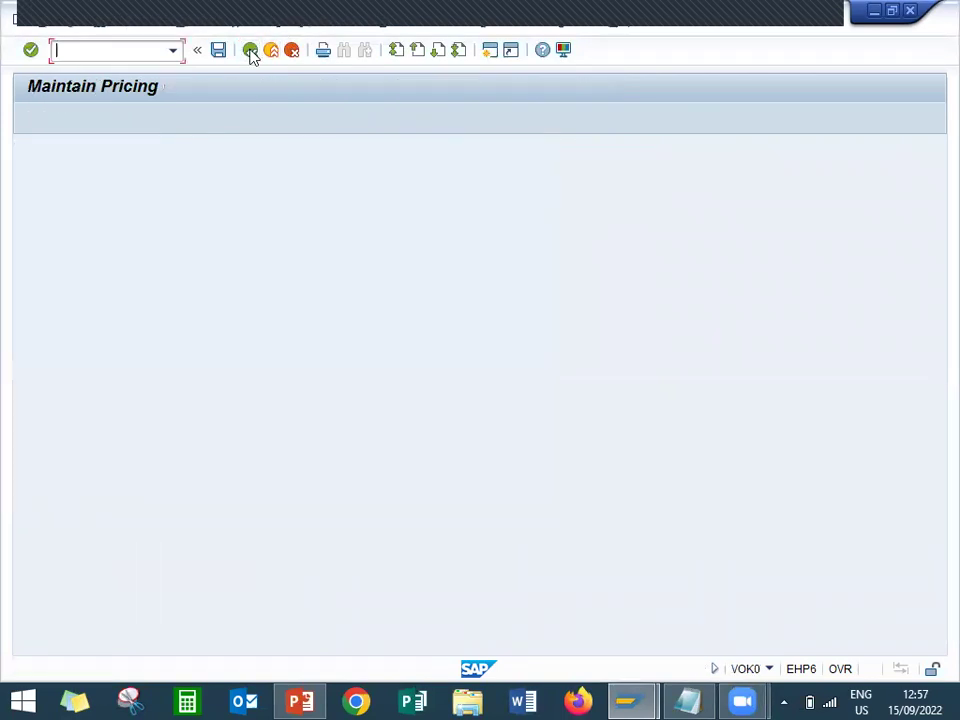
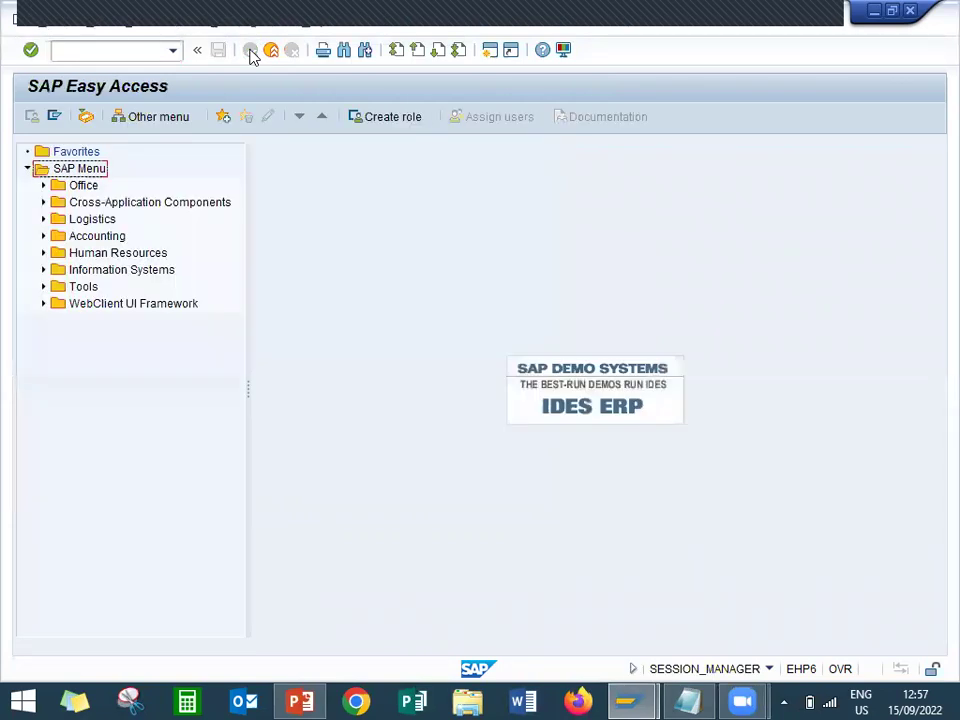
Step: Switch to the Notepad notes and record DONE for the pricing procedure determination
left_click(127, 49)
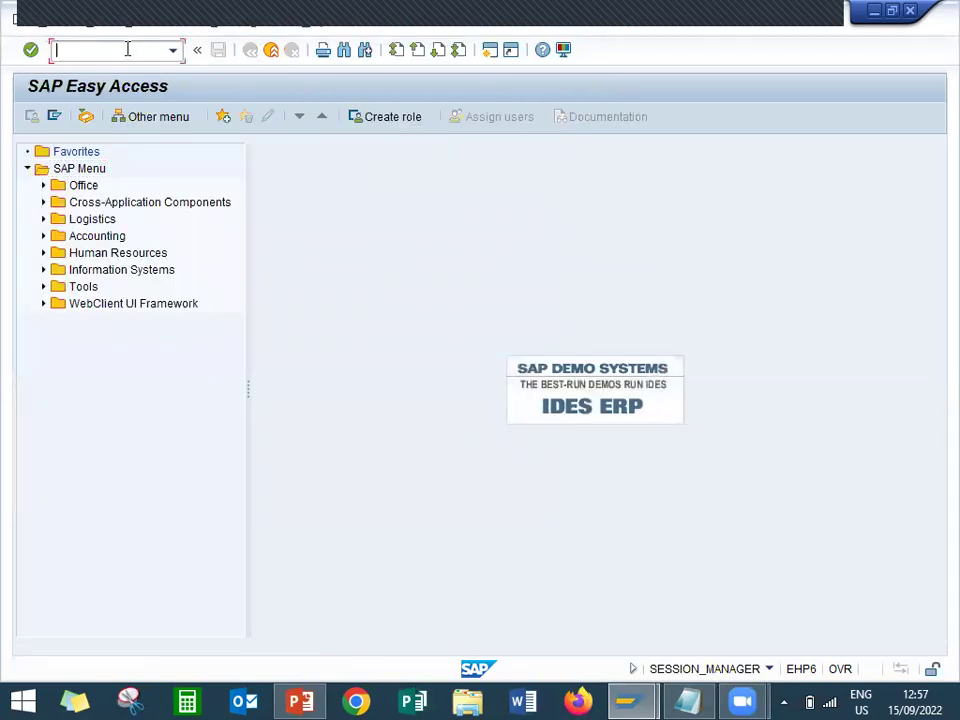
left_click(687, 701)
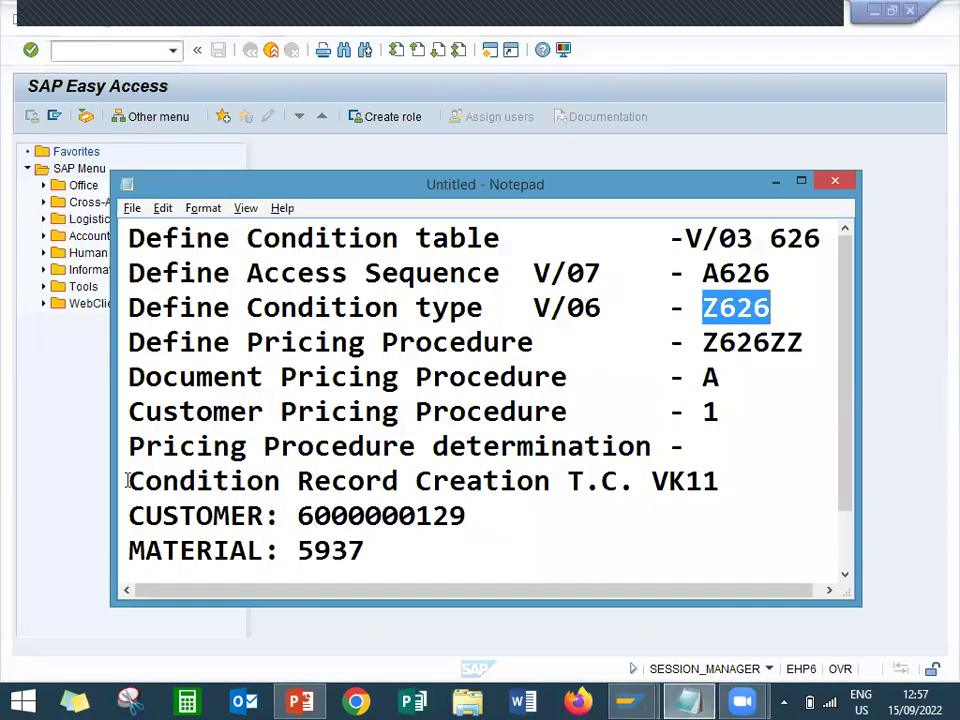
left_click_drag(128, 481, 758, 481)
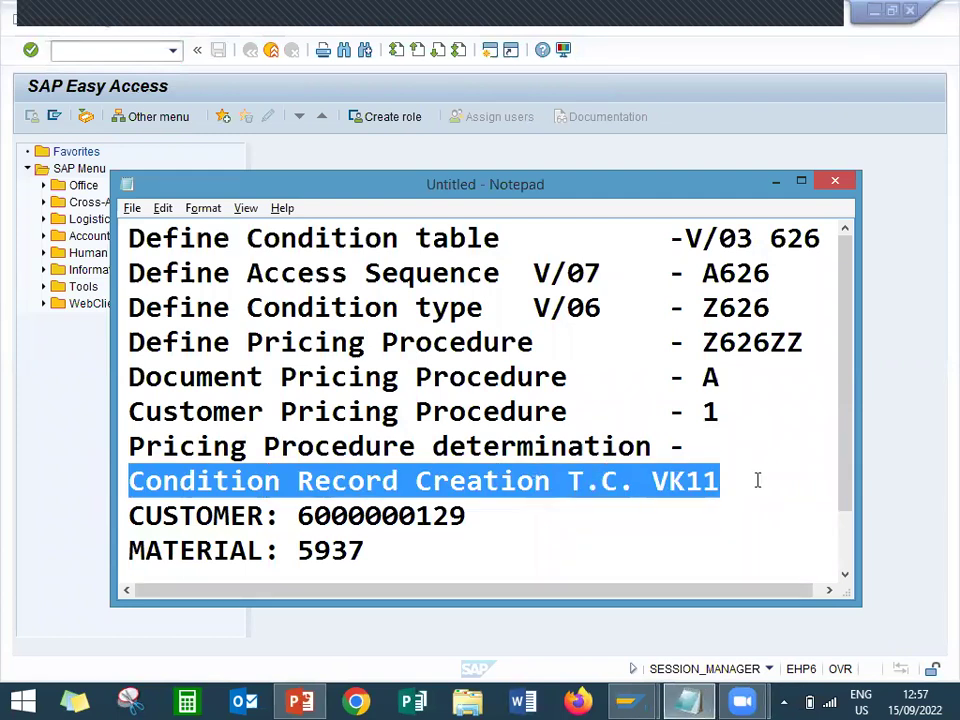
left_click(724, 453)
type("D")
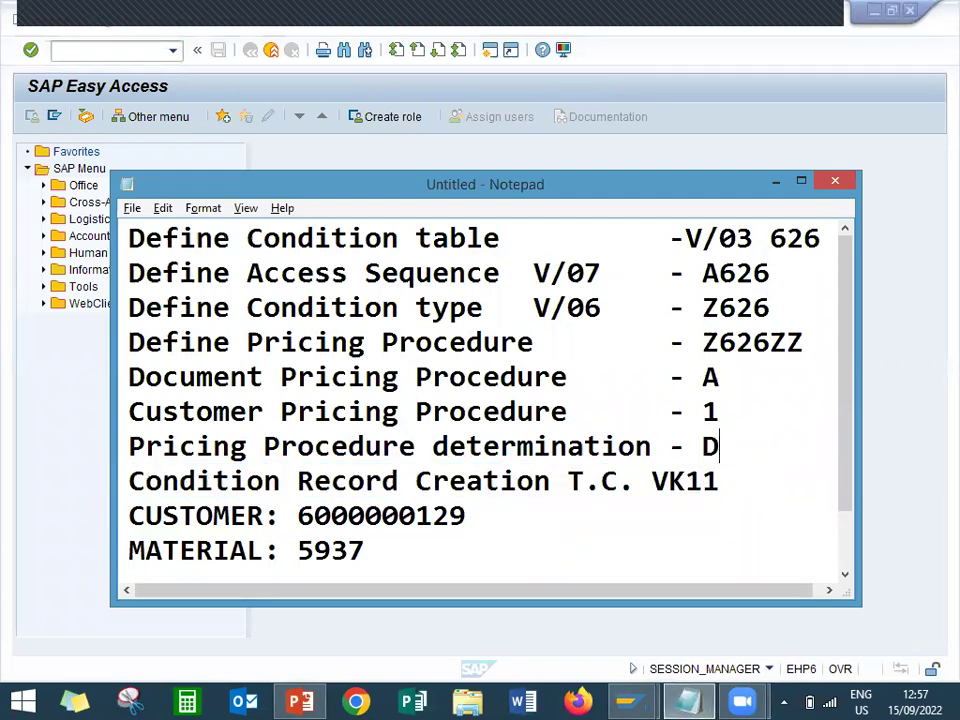
type("ONME")
key("BackSpace")
key("BackSpace")
type("E")
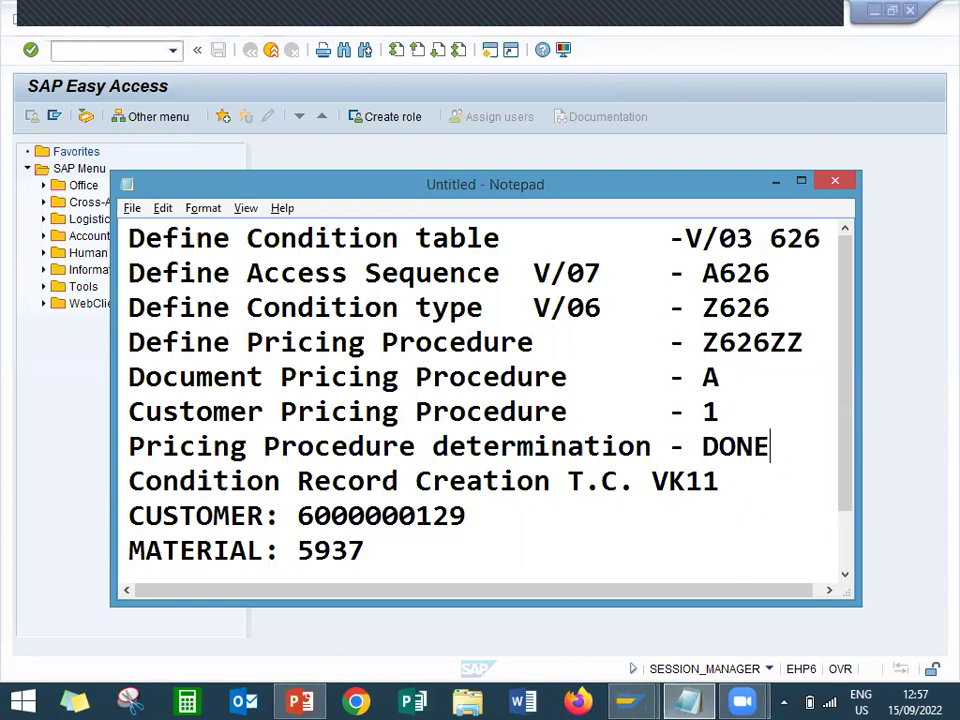
Step: Switch to SAP Easy Access, start VK11 and open condition record entry for condition type Z626, taken from the Notepad notes
left_click(28, 420)
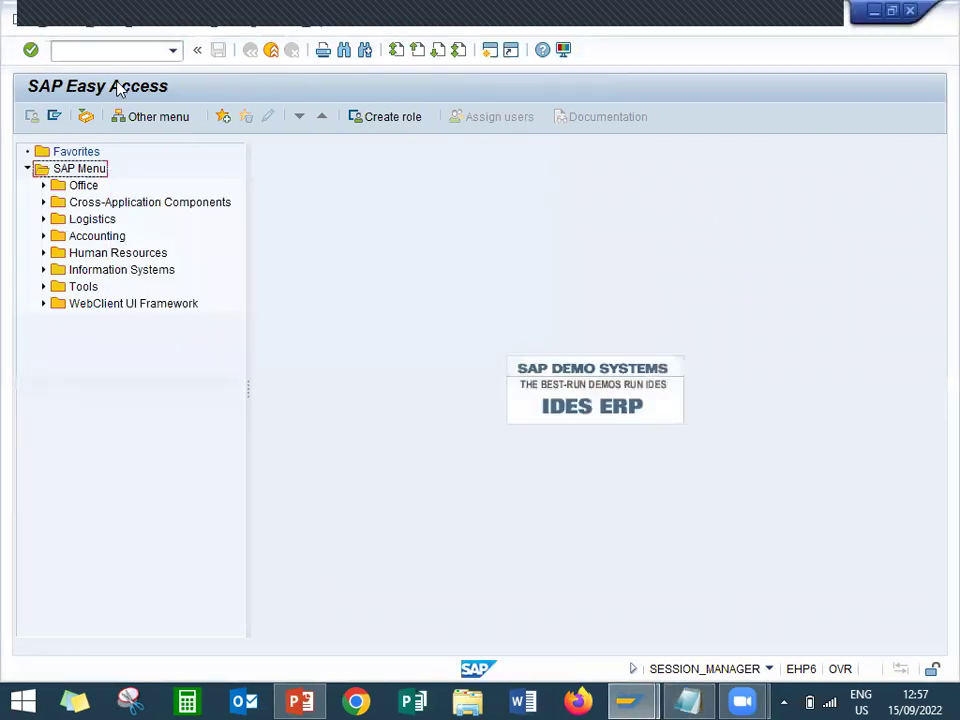
left_click(124, 49)
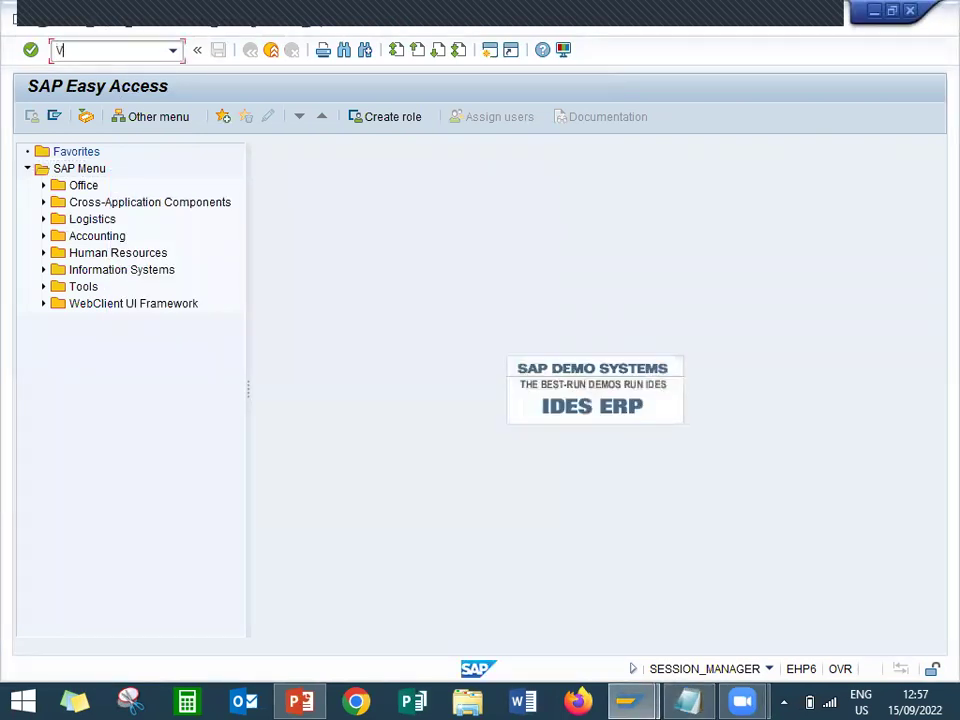
key("Return")
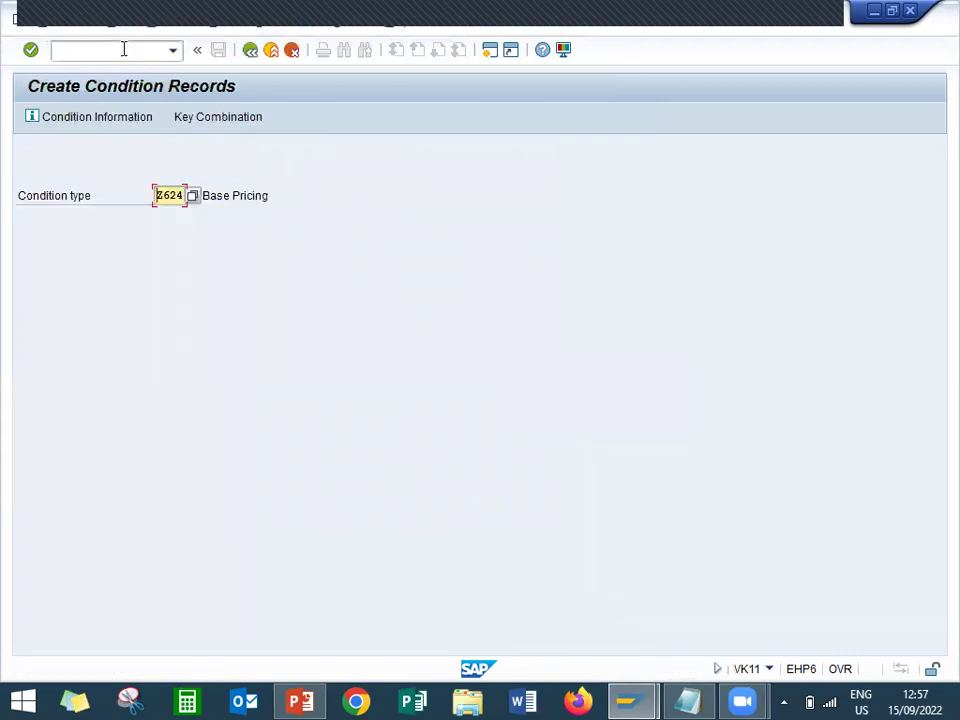
type("Z62")
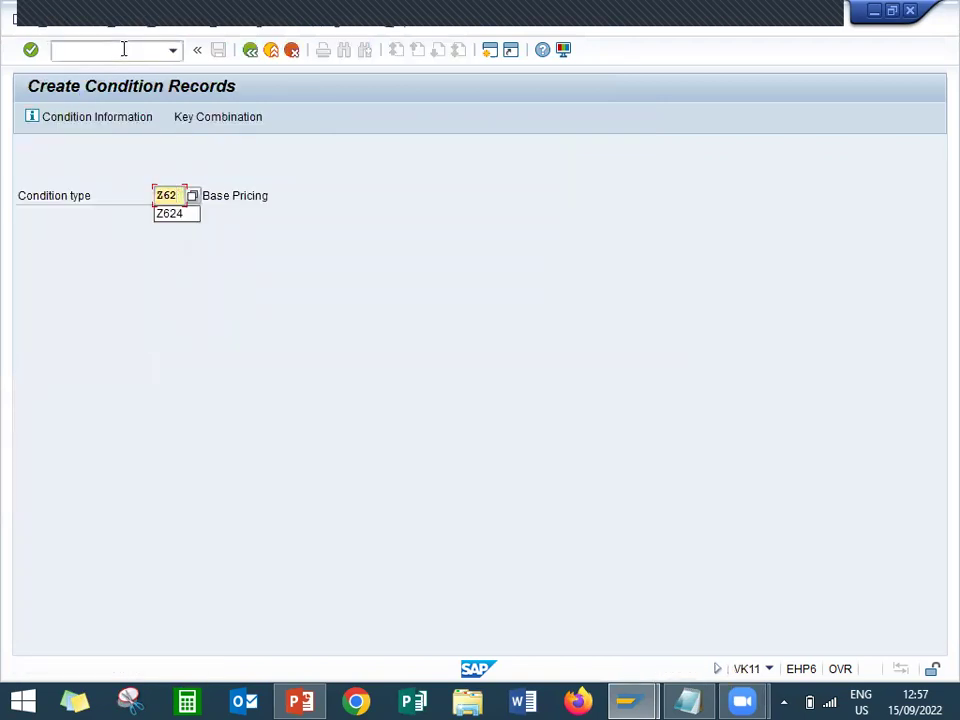
key("alt+Tab")
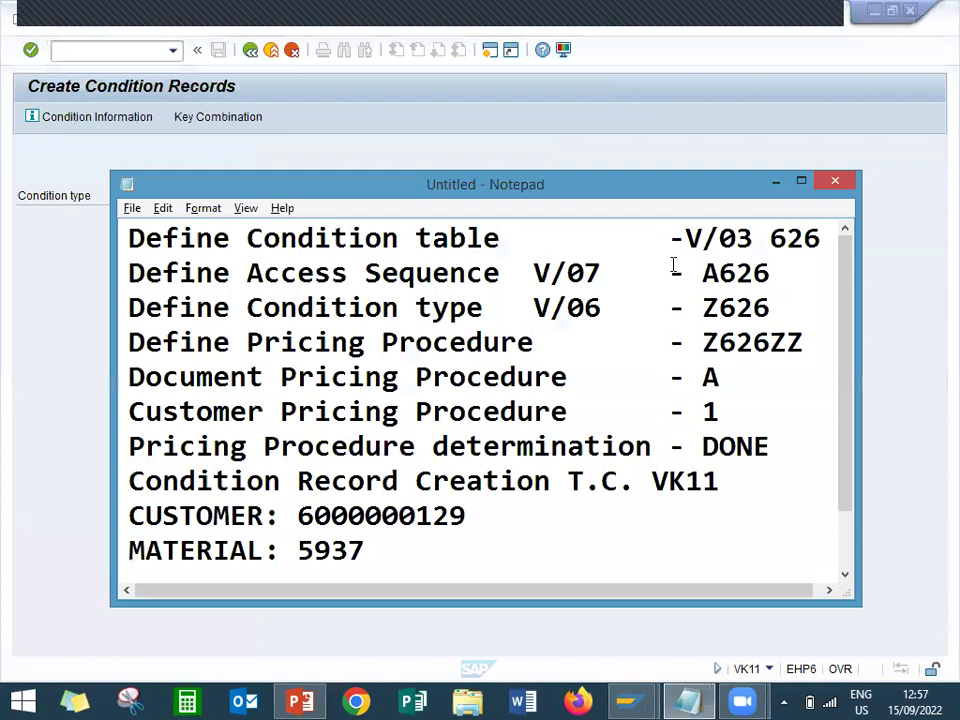
double_click(712, 311)
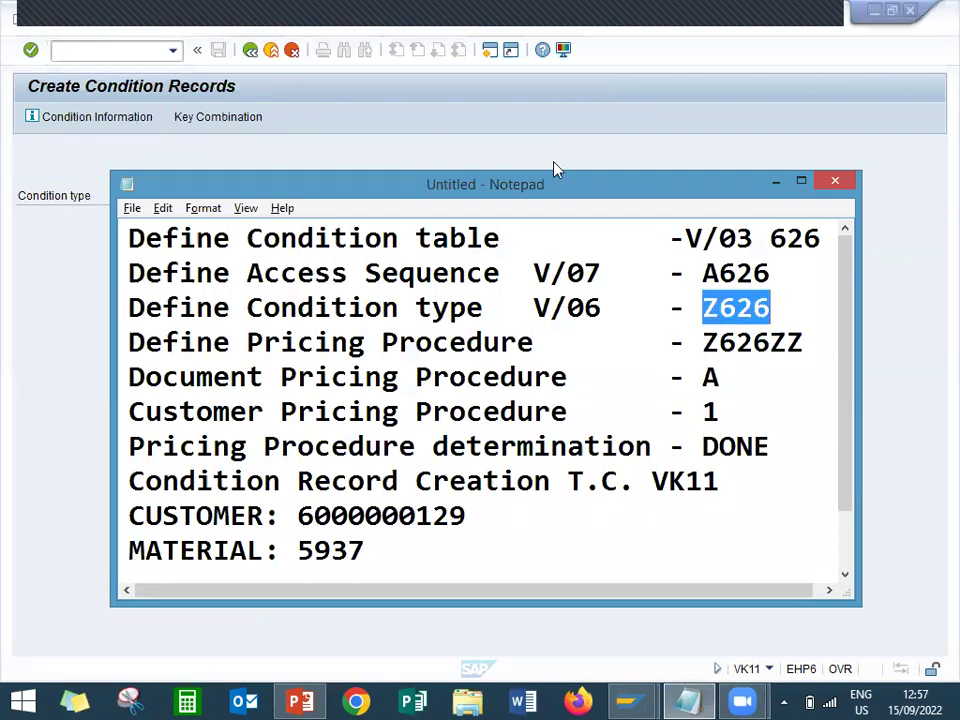
key("alt+Tab")
key("Return")
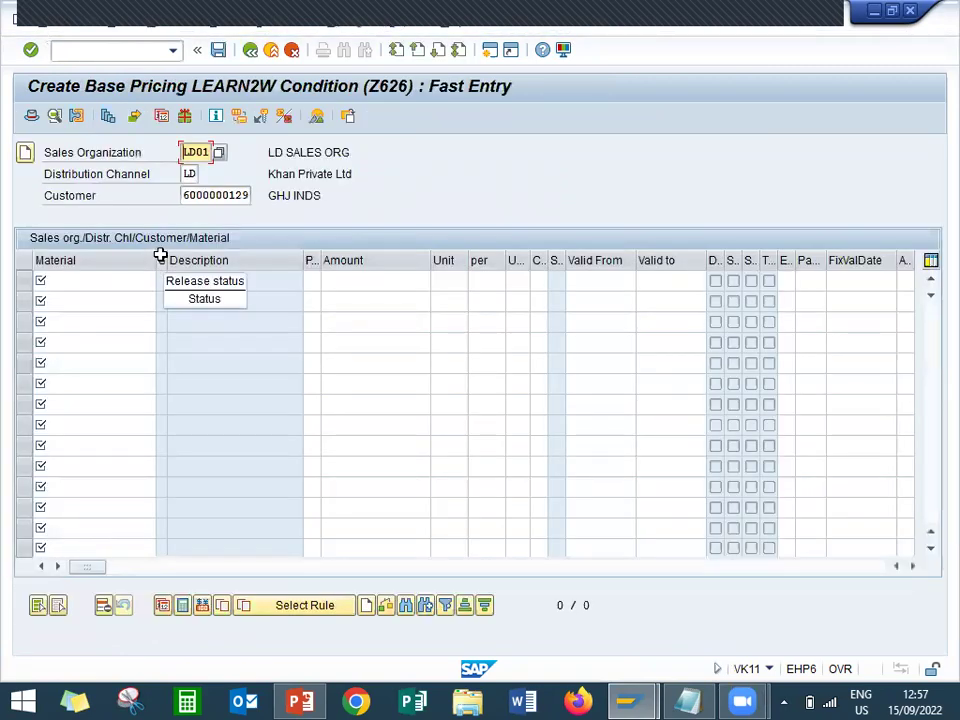
Step: Enter a Z626 condition record for the LD01/LD customer with material 5937 and an amount of 15500
left_click(240, 195)
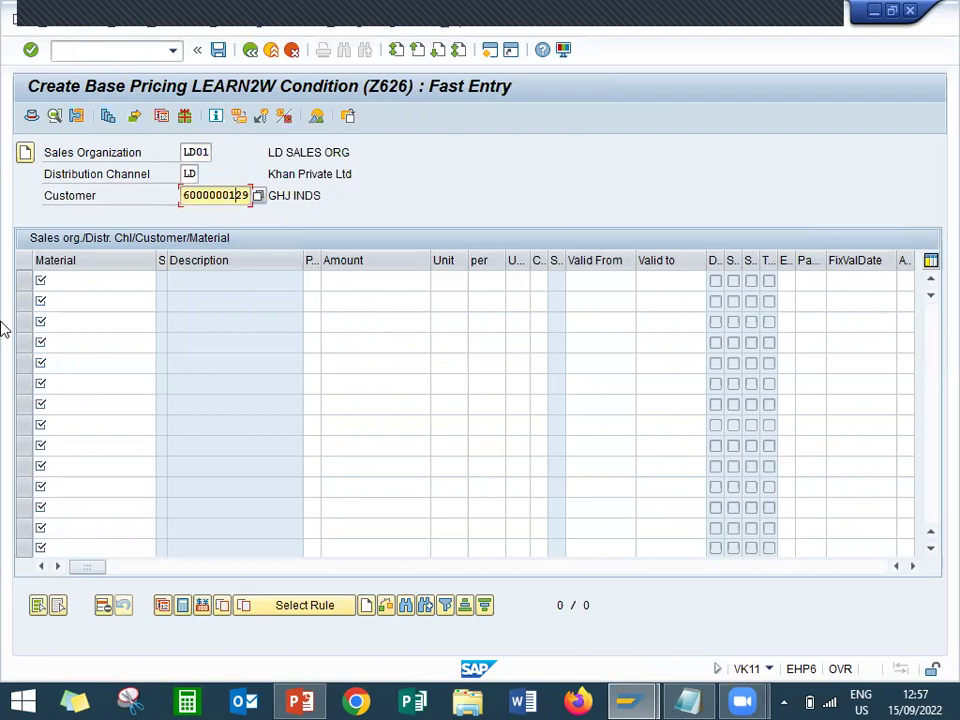
left_click(78, 283)
type("5937")
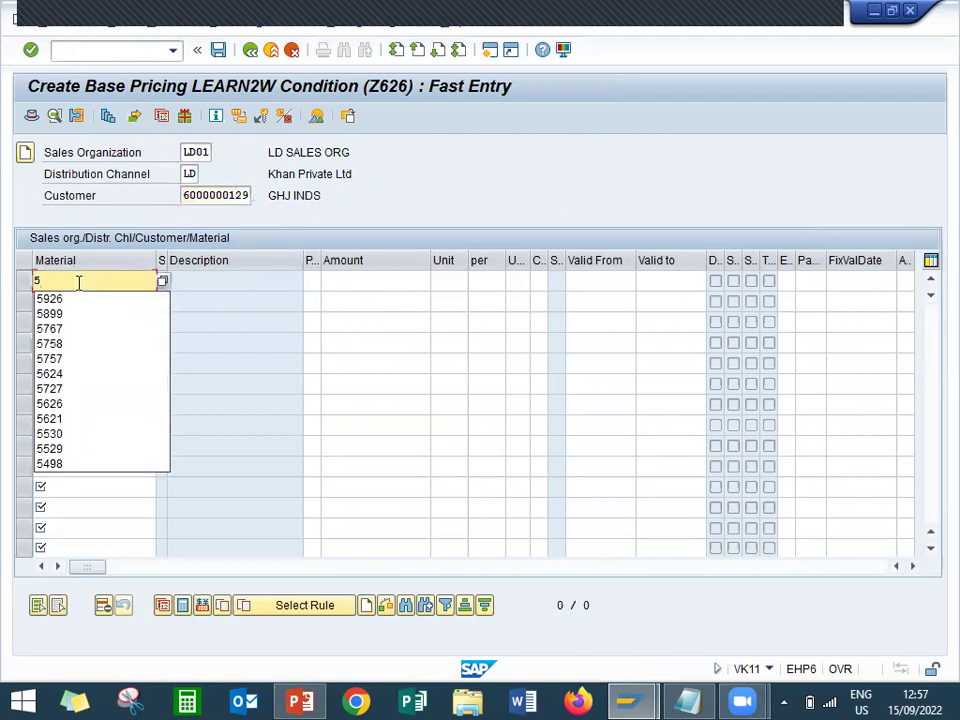
left_click(364, 281)
type("15")
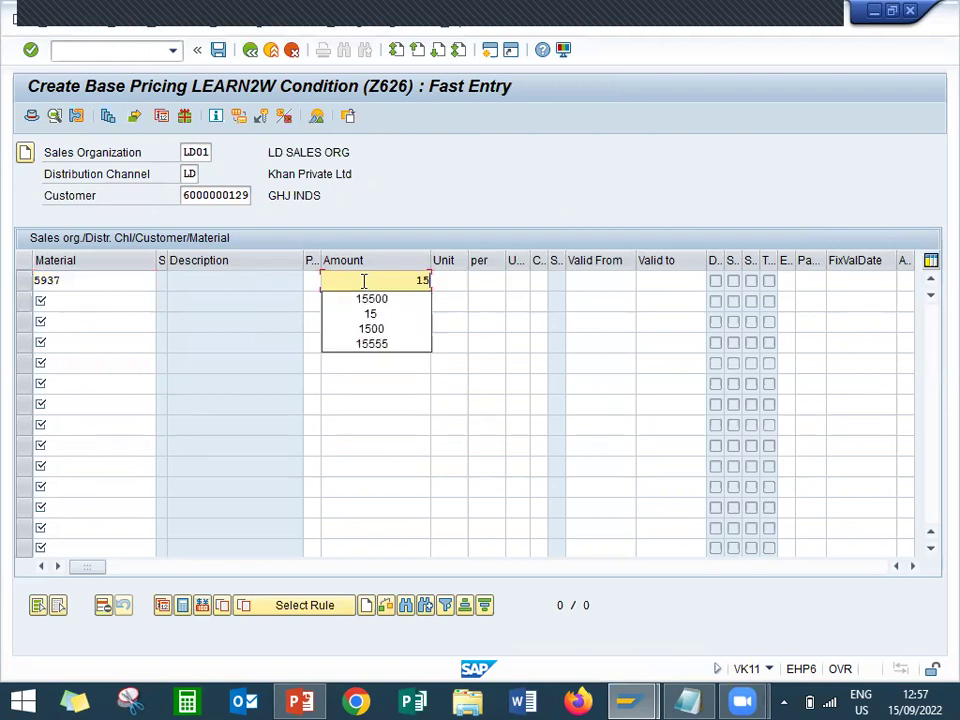
type("500")
key("Return")
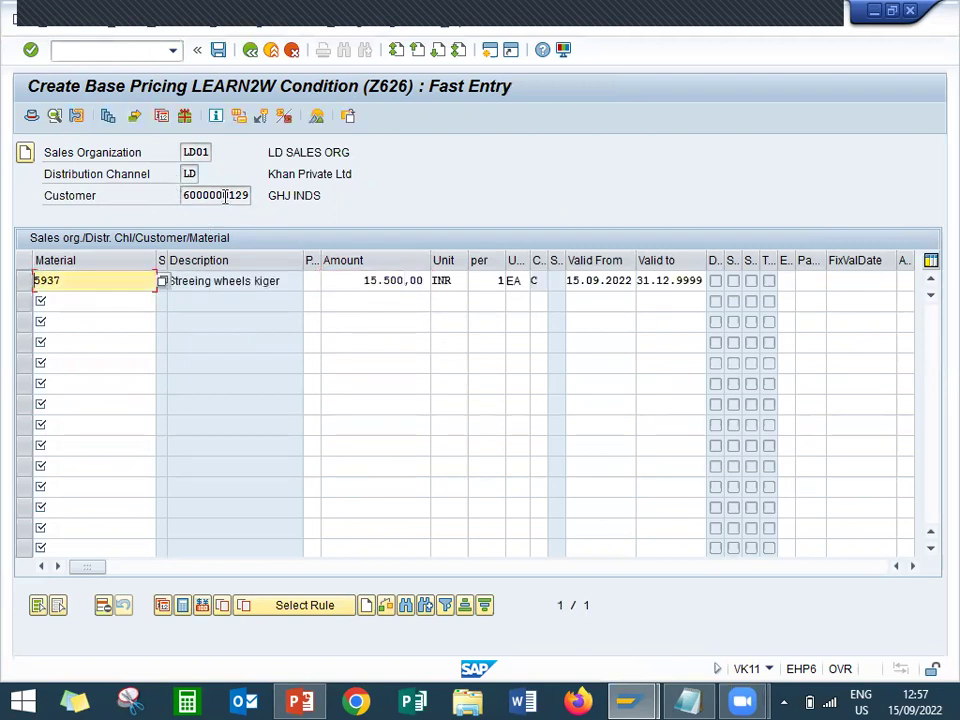
Step: Check the condition record's material, customer and amount, then save it
left_click_drag(78, 287, 19, 279)
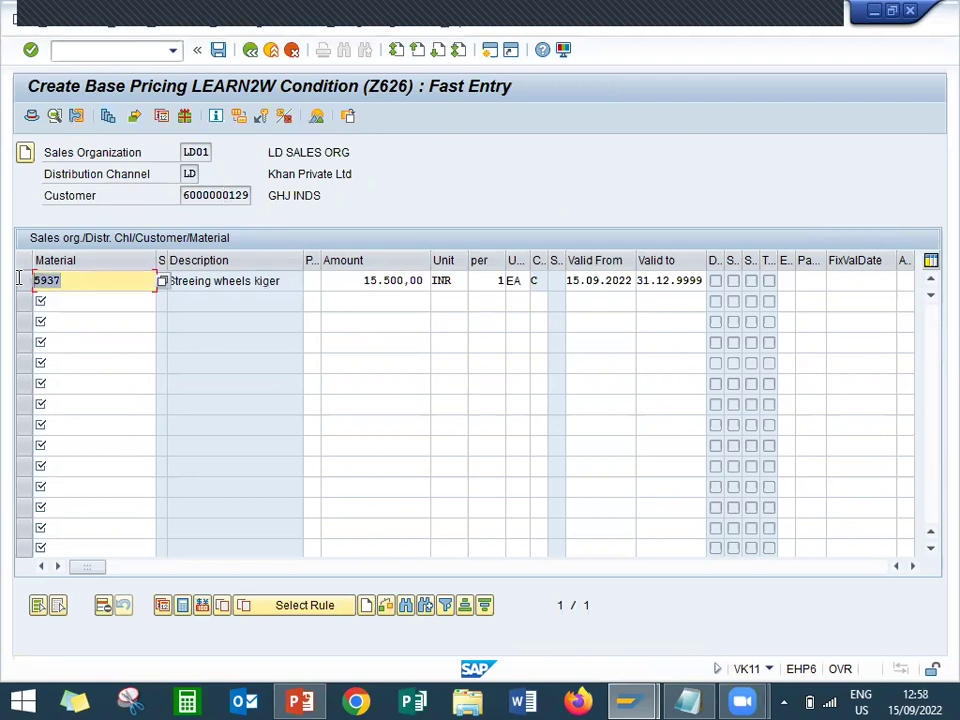
left_click_drag(250, 195, 165, 207)
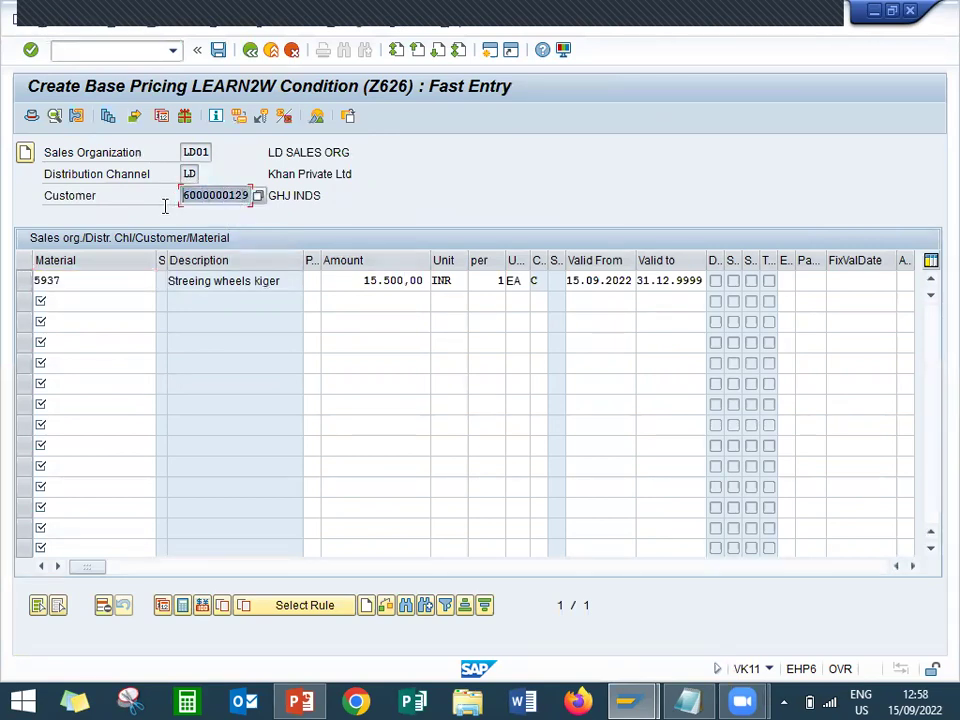
left_click_drag(356, 283, 421, 276)
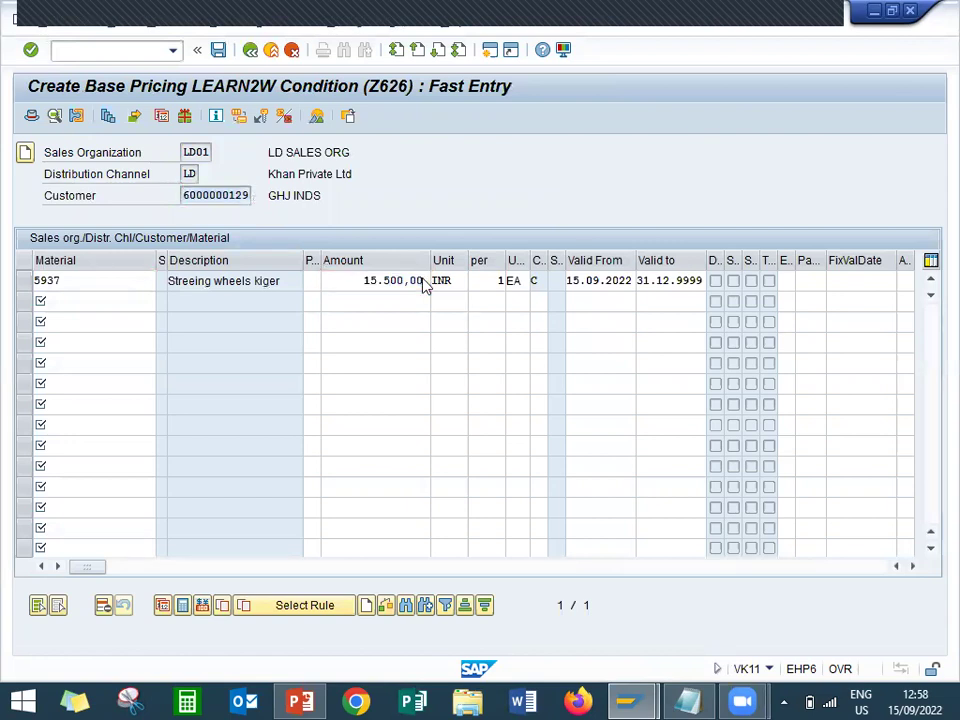
key("ctrl+s")
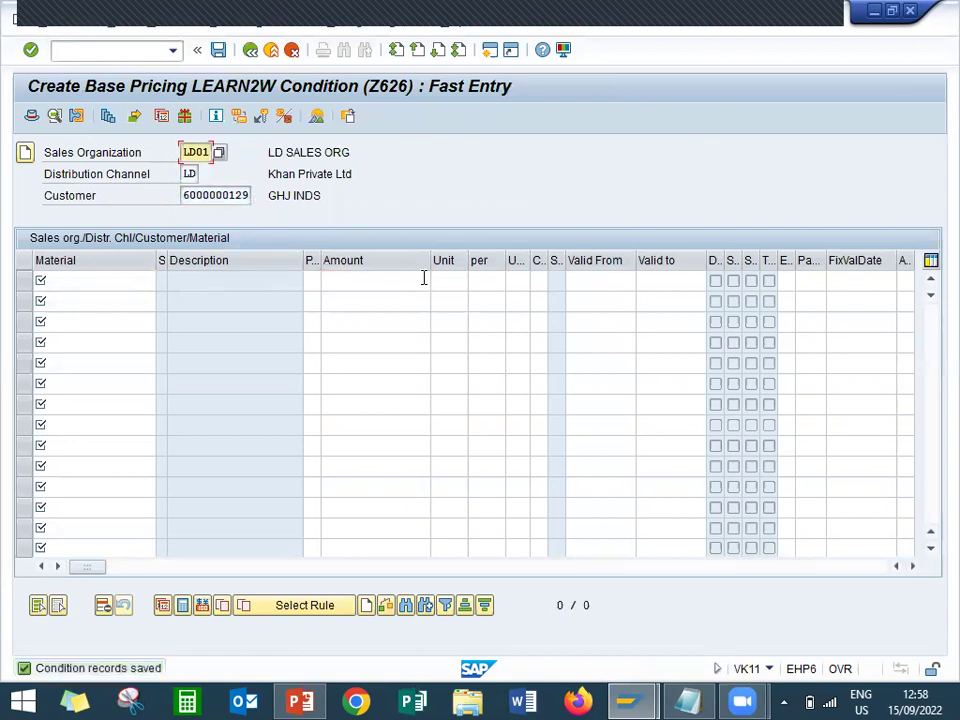
Step: Copy the customer number, start VA01 for an OR order in LD01/LD/LD and enter that number as the sold-to party
left_click(185, 195)
double_click(185, 195)
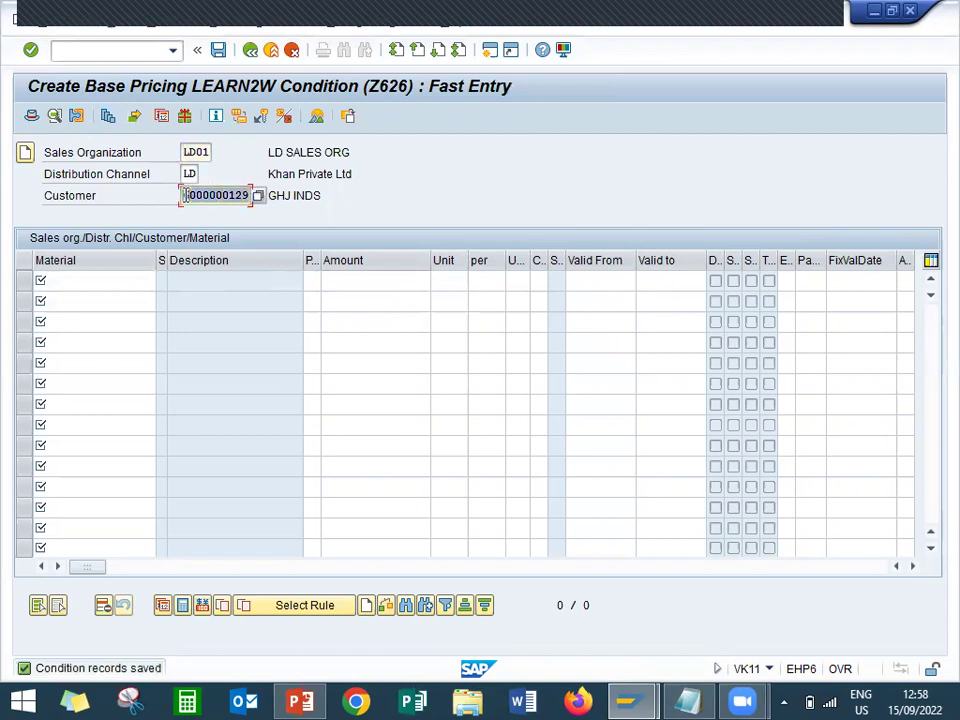
left_click(71, 50)
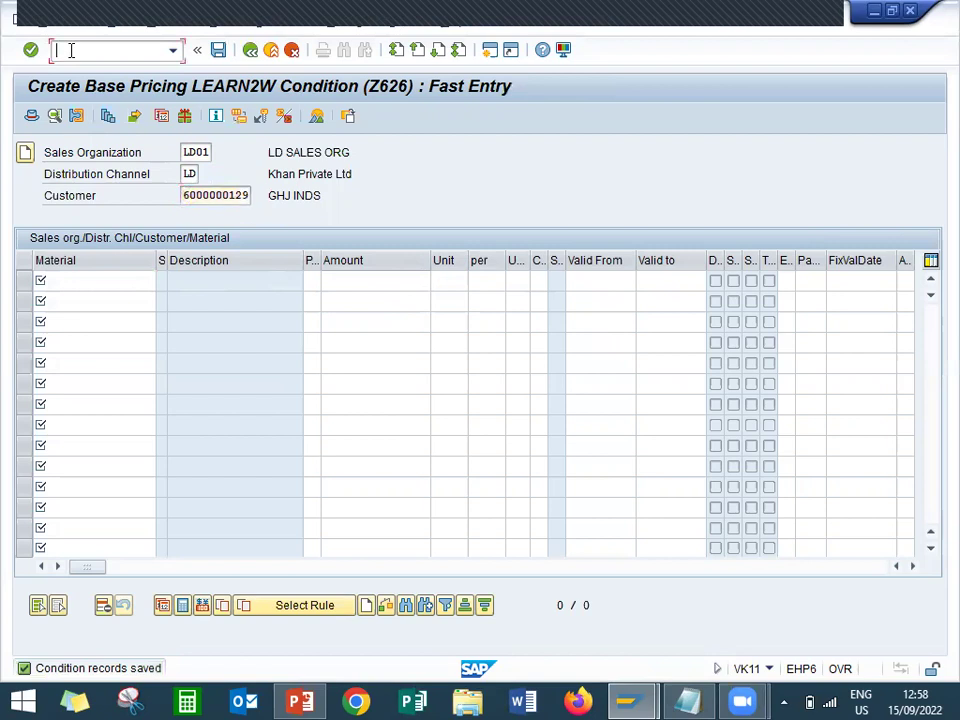
type("/NVA01")
key("Return")
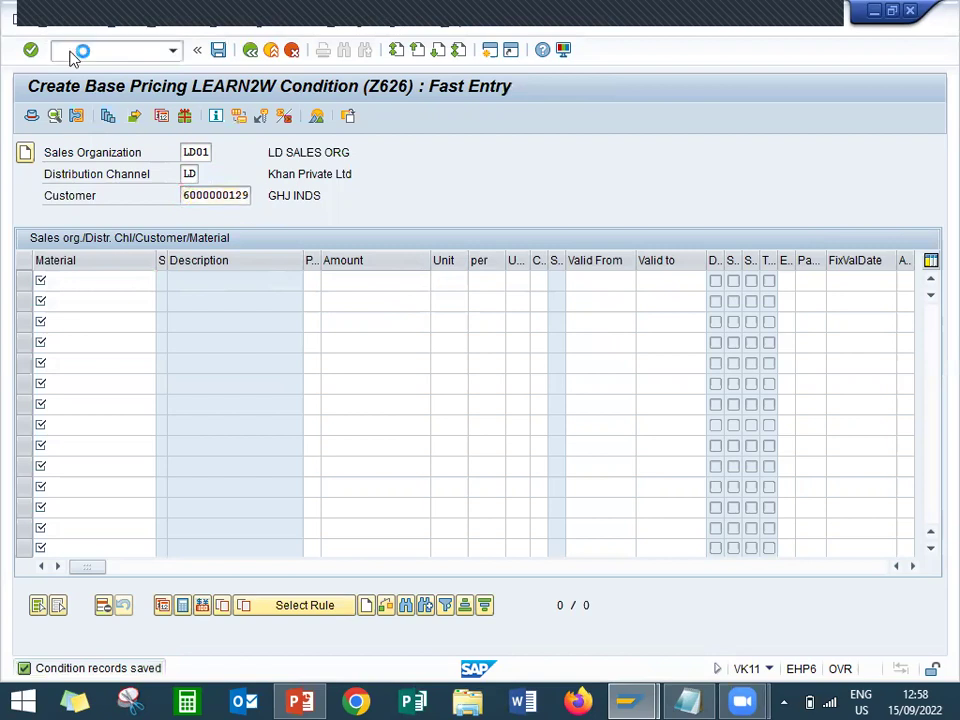
key("Return")
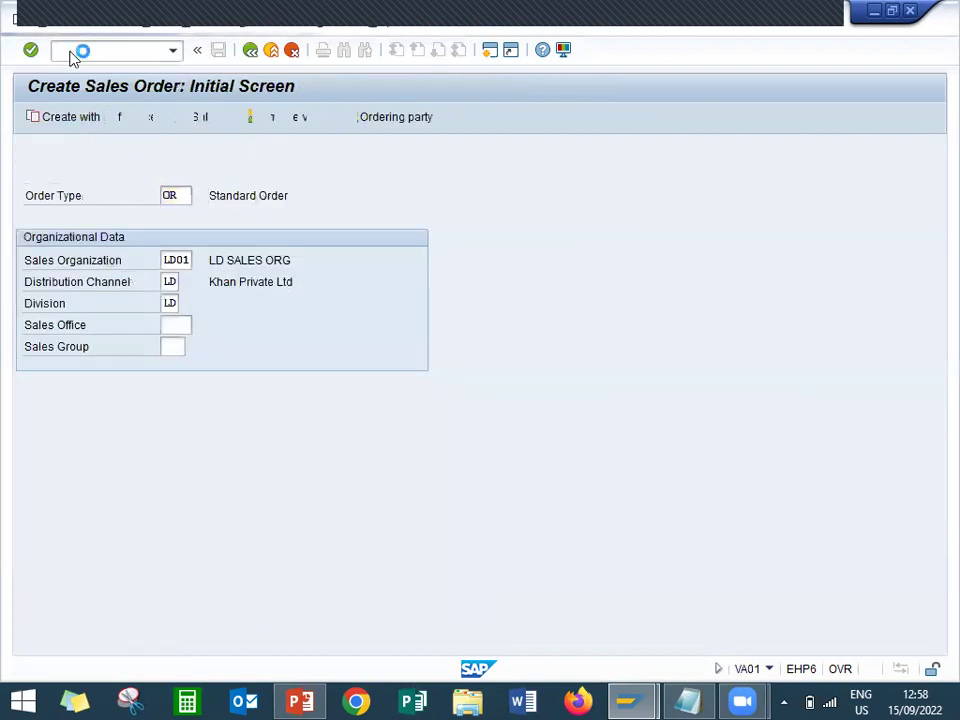
type("6000000129")
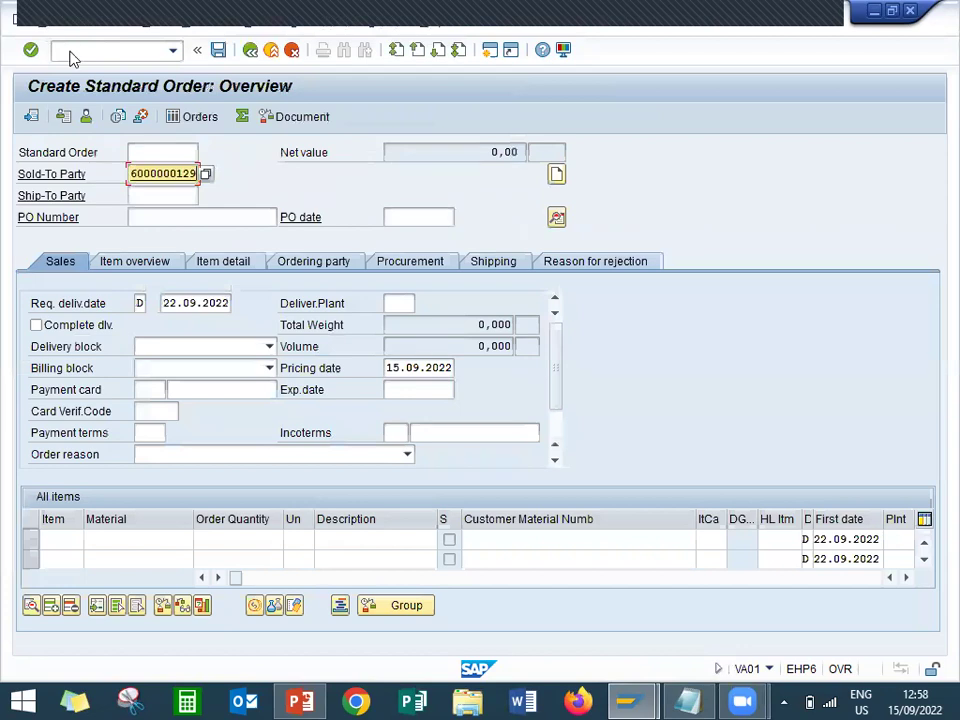
key("Return")
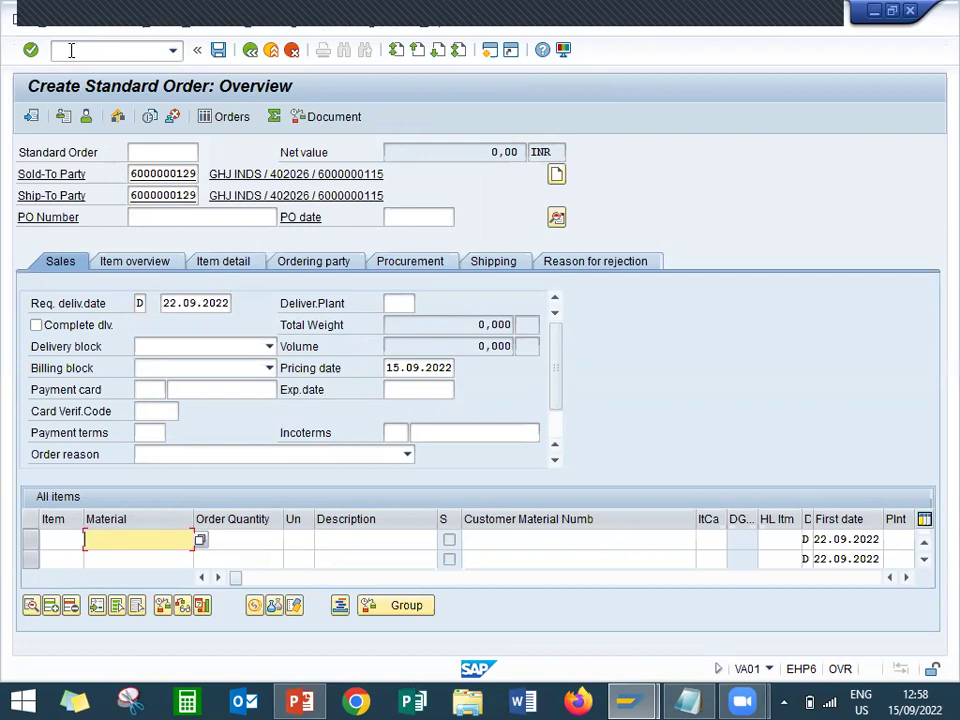
Step: Add material 5937 with order quantity 1 to the sales order and check the net value
type("5937")
key("Return")
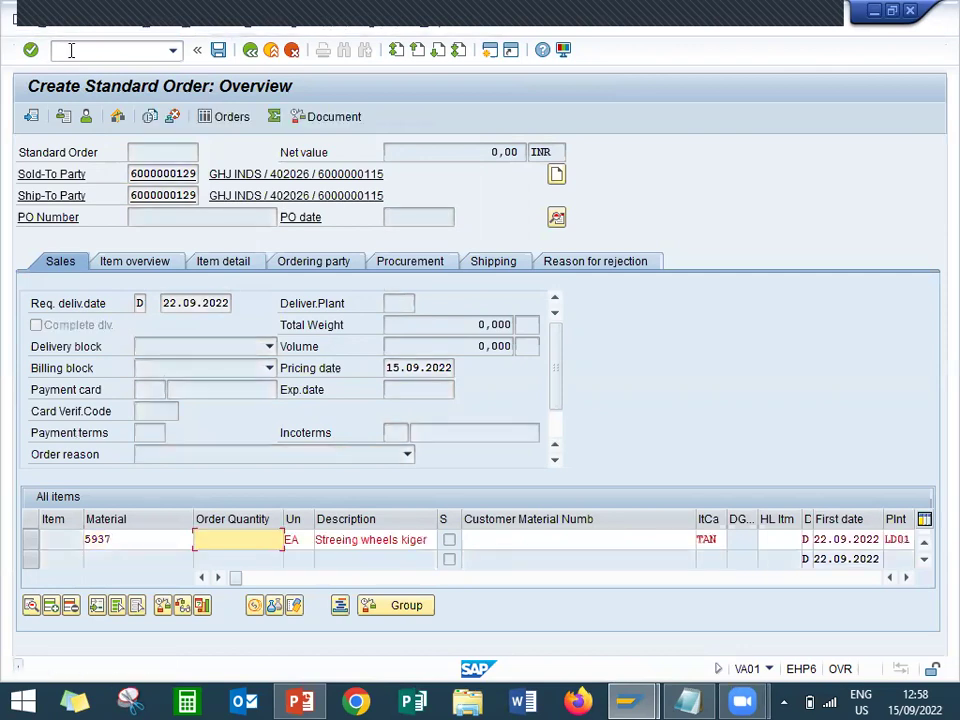
type("1")
key("Return")
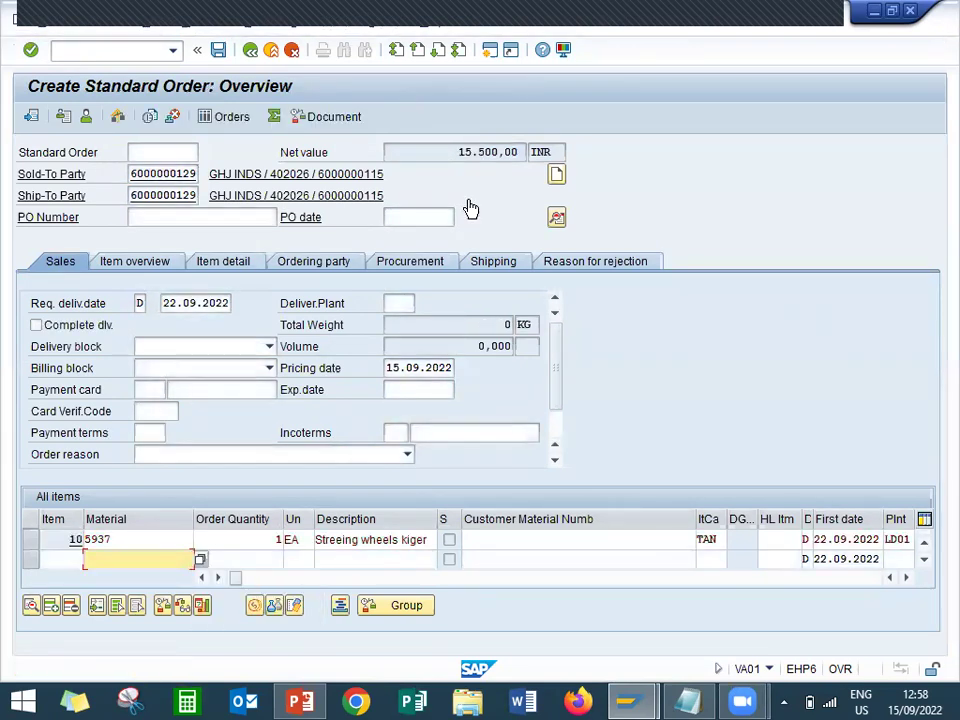
left_click_drag(465, 148, 520, 150)
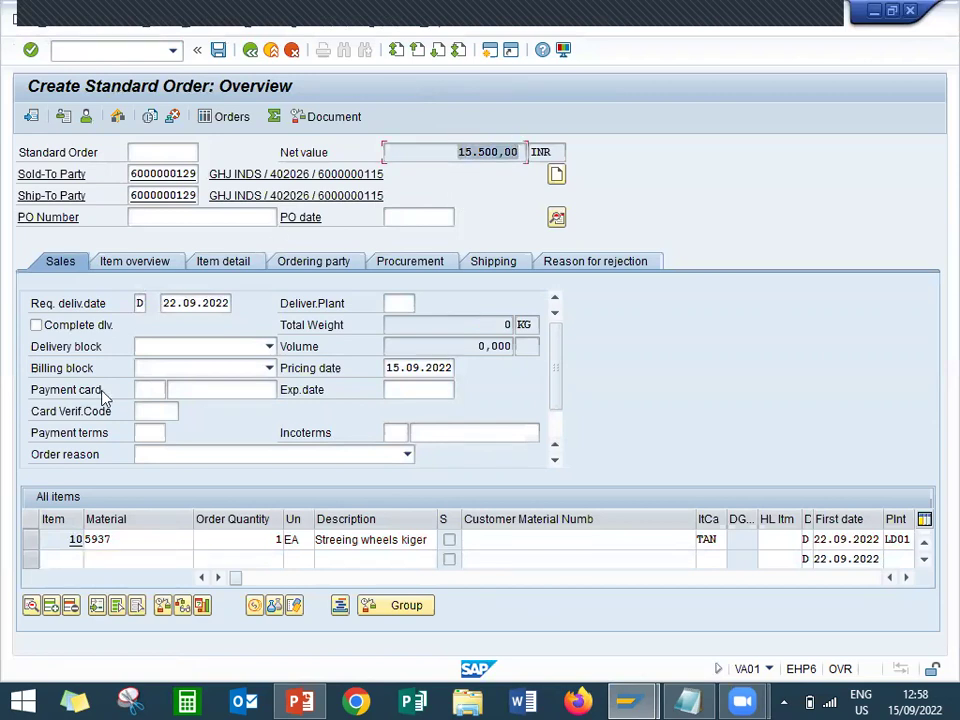
Step: Set the order's payment terms to 0001 and both Incoterms fields to CFR, accepting the freight redetermination
left_click(150, 432)
type("0001")
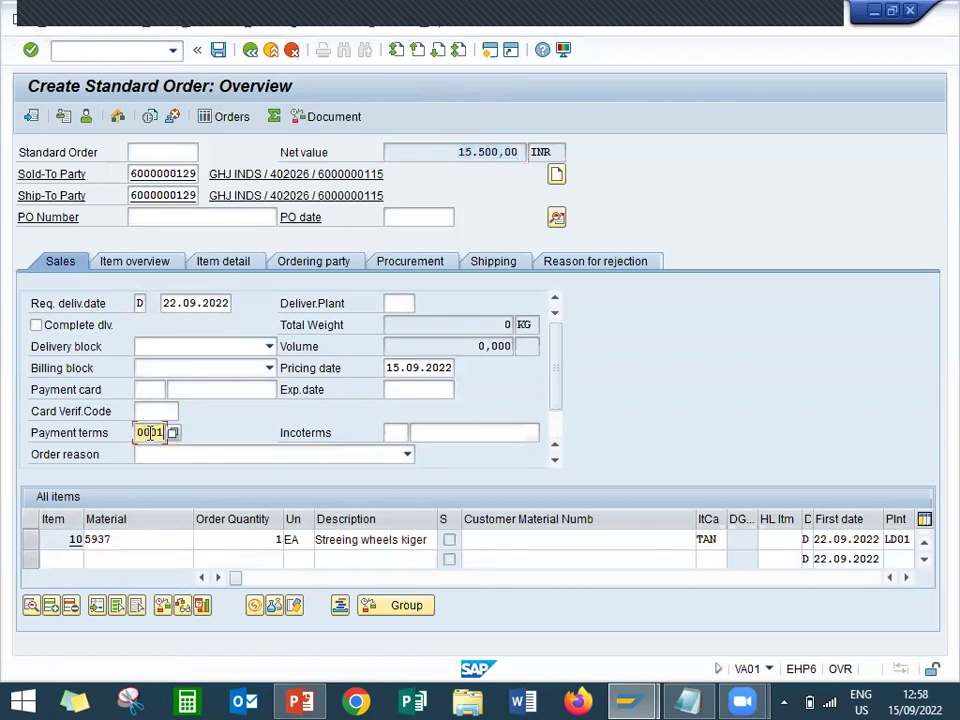
key("Tab")
type("CFR")
key("Tab")
type("CFR")
key("Return")
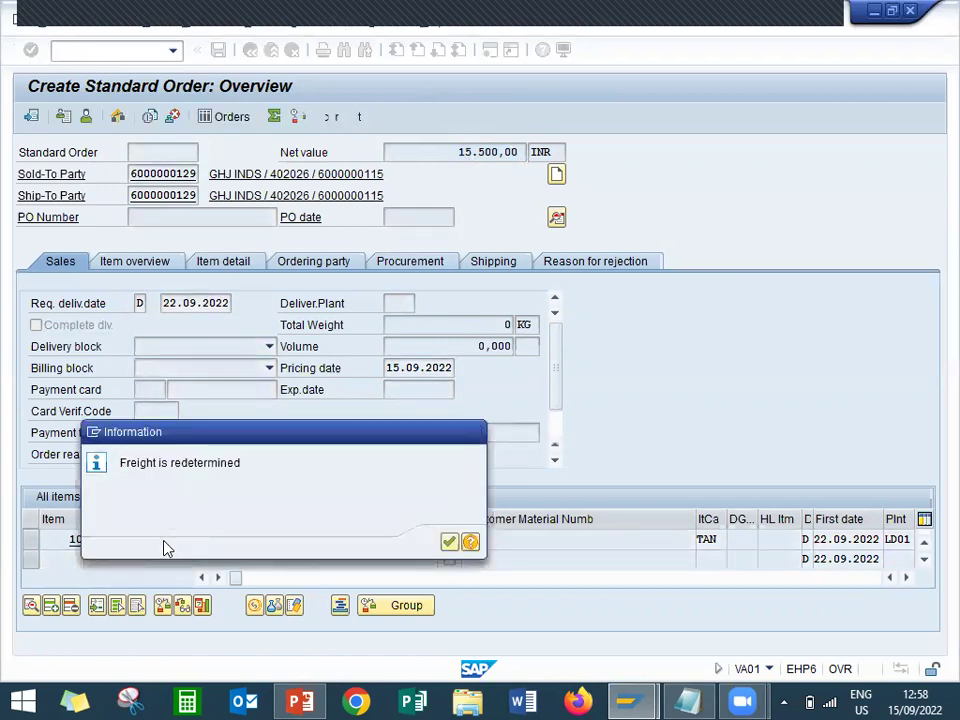
key("Return")
Step: Open the shipping data of item 10 and set its storage location to LD01
double_click(164, 541)
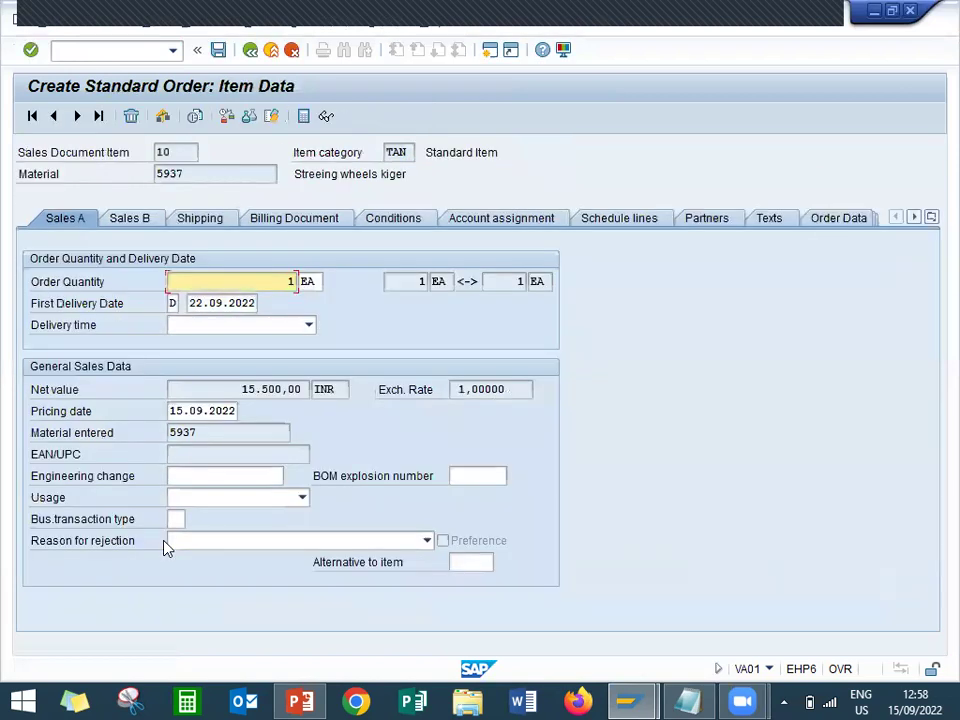
left_click(205, 220)
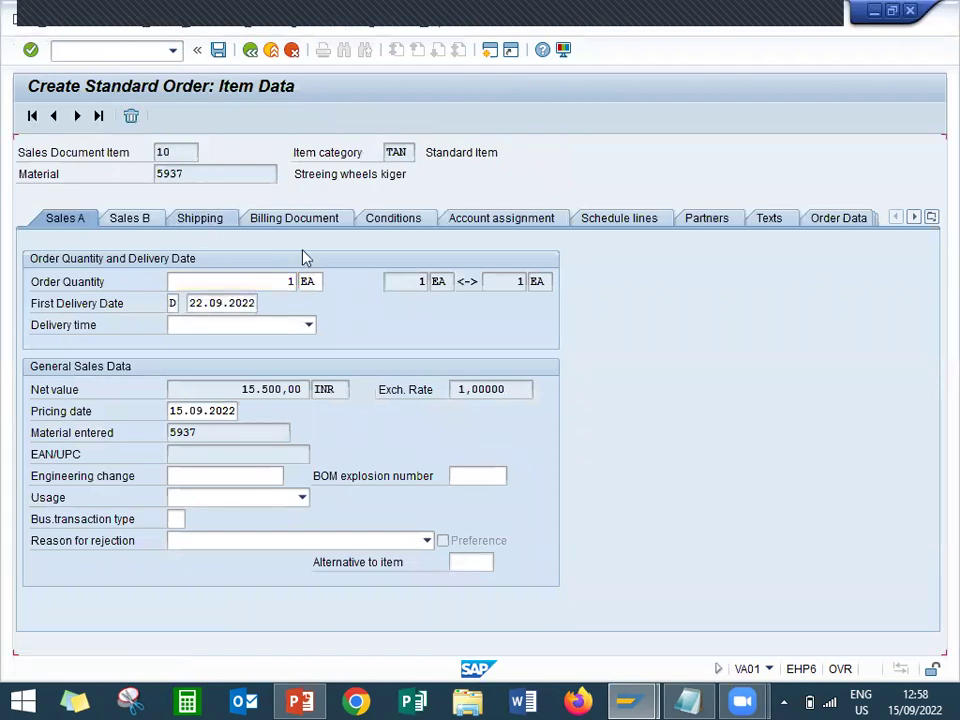
left_click(433, 369)
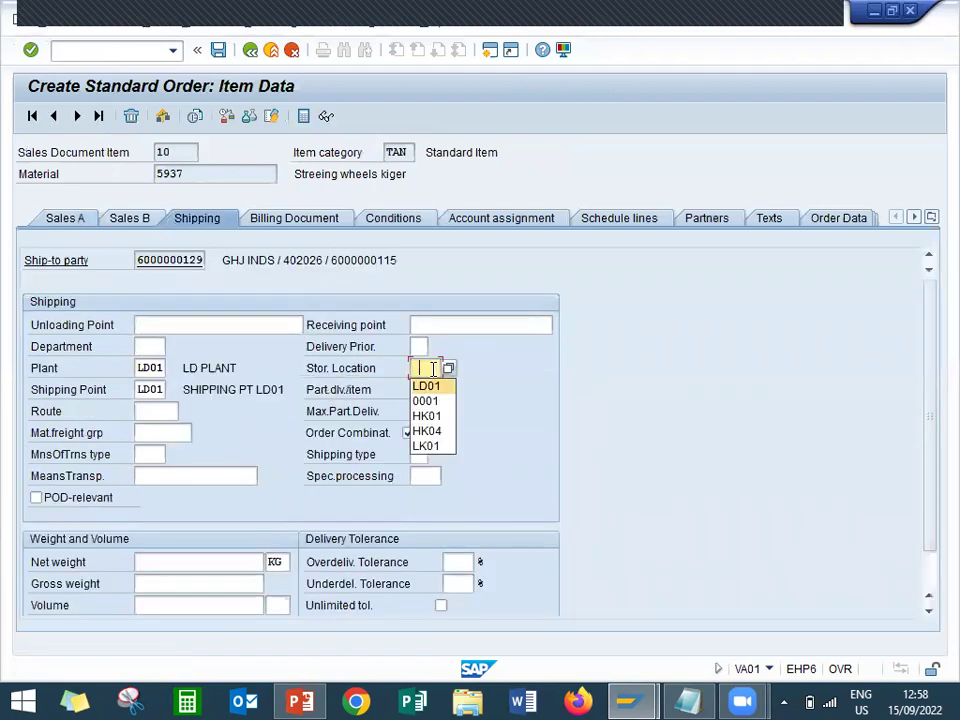
left_click(428, 386)
key("Return")
Step: Set item 10's net weight and gross weight to 10 KG each and save the sales order
left_click(210, 556)
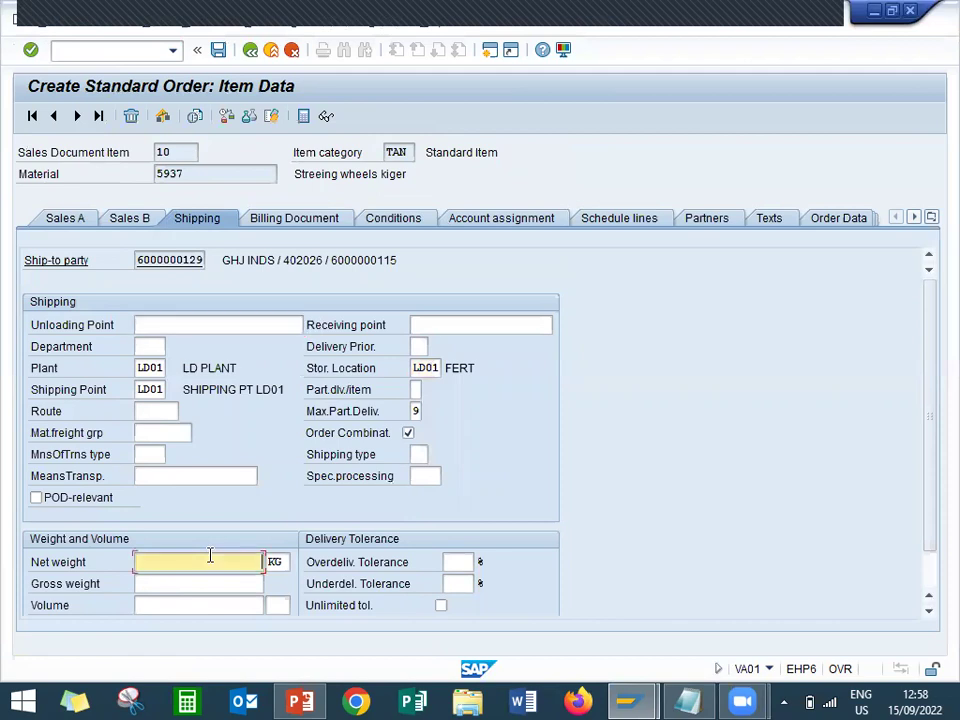
type("10")
key("Return")
type("10")
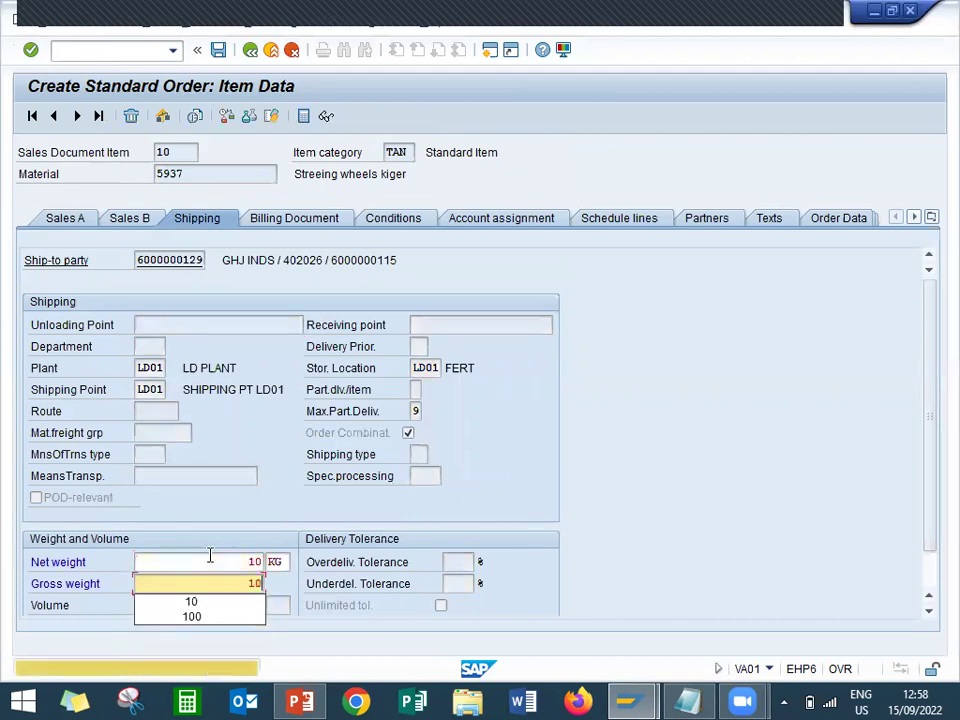
key("Return")
key("Return")
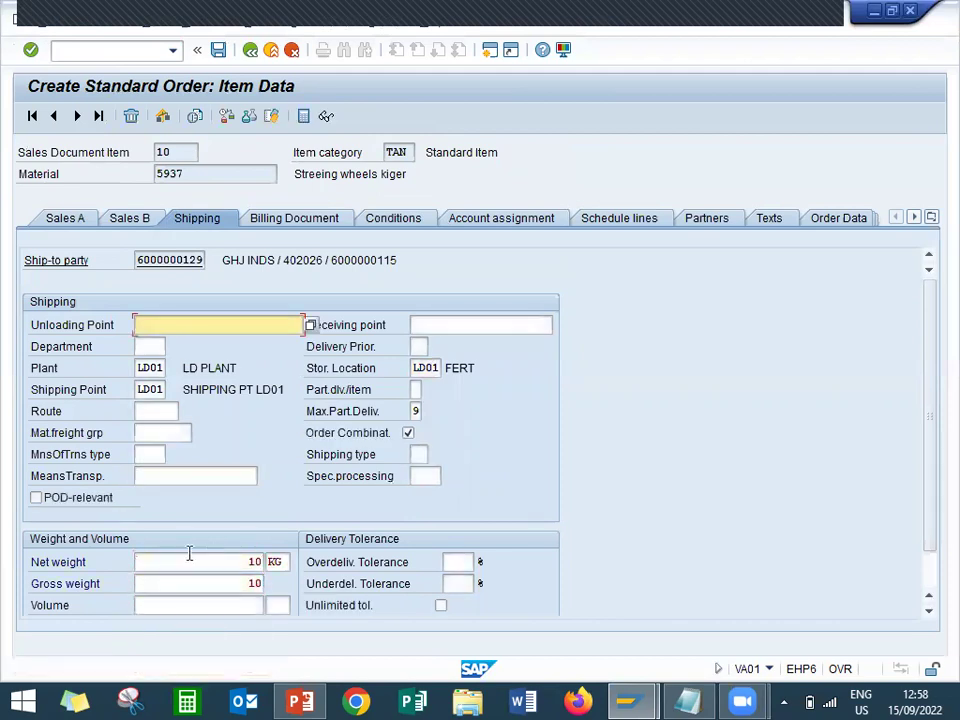
left_click(216, 50)
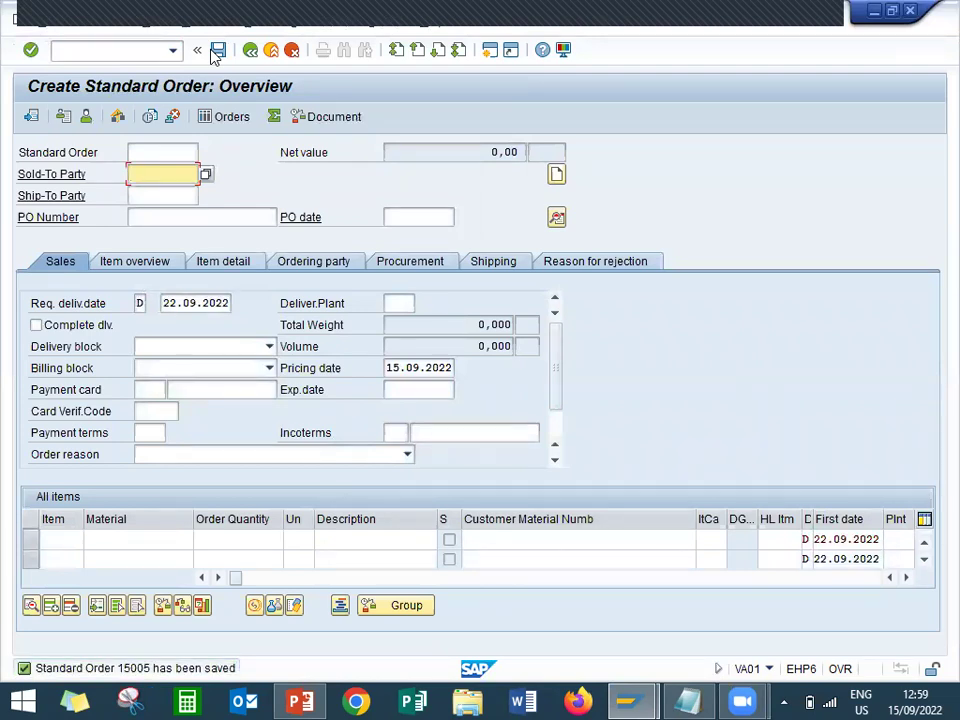
Step: Switch to the Notepad notes and record the saved sales order's number on a new line below the material
key("alt+Tab")
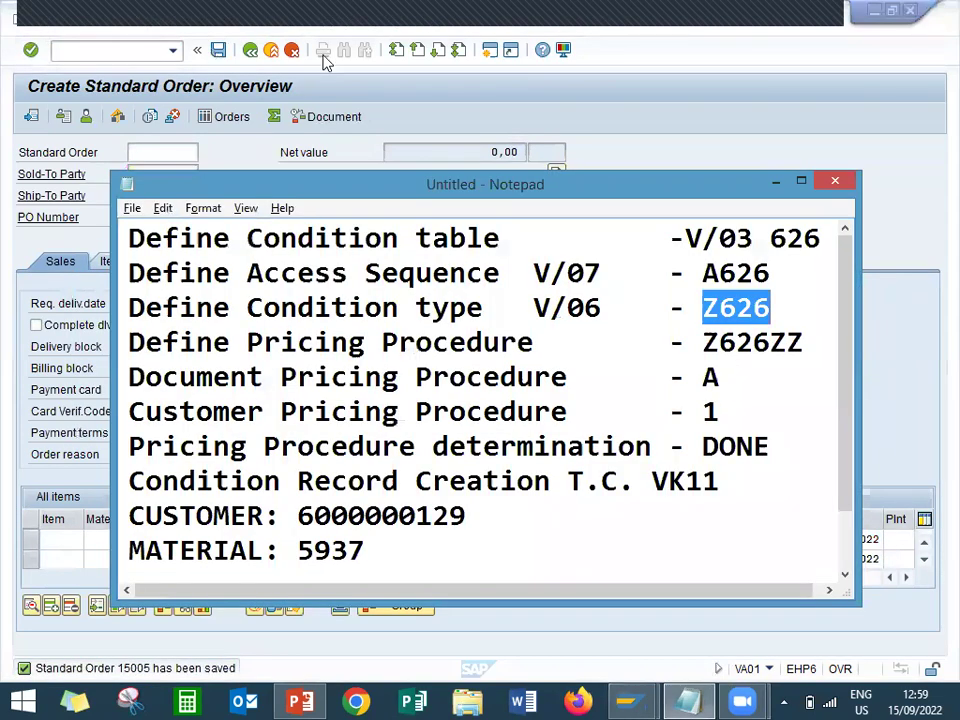
scroll(855, 378, "down", 1)
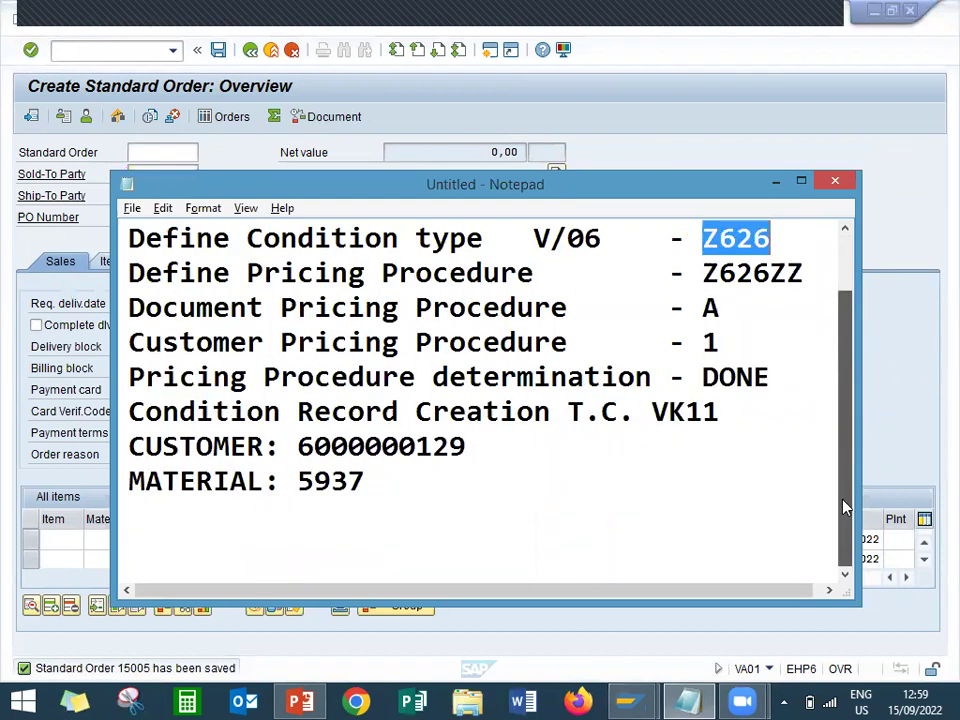
left_click(551, 510)
type("15005")
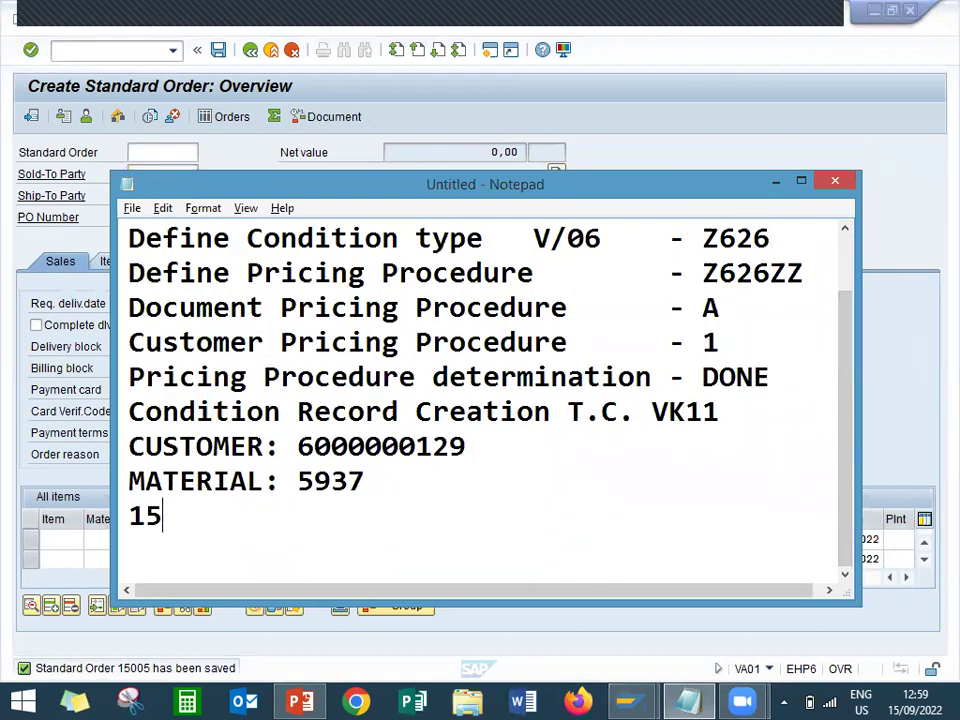
key("Return")
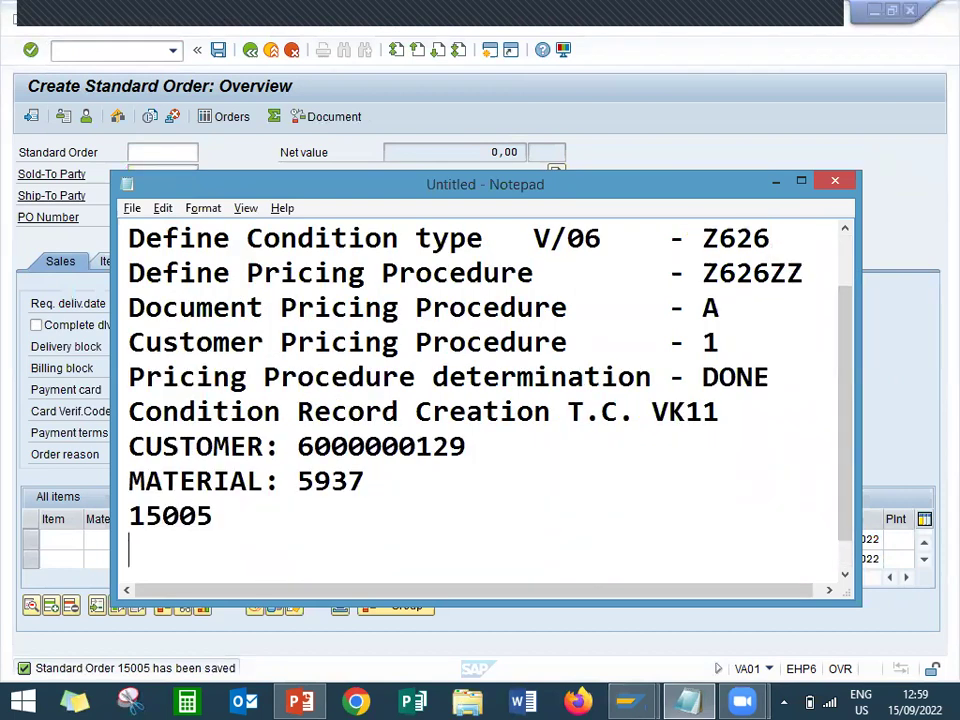
Step: Copy material number 5937 from the notes and start transaction MIGO in SAP
double_click(310, 480)
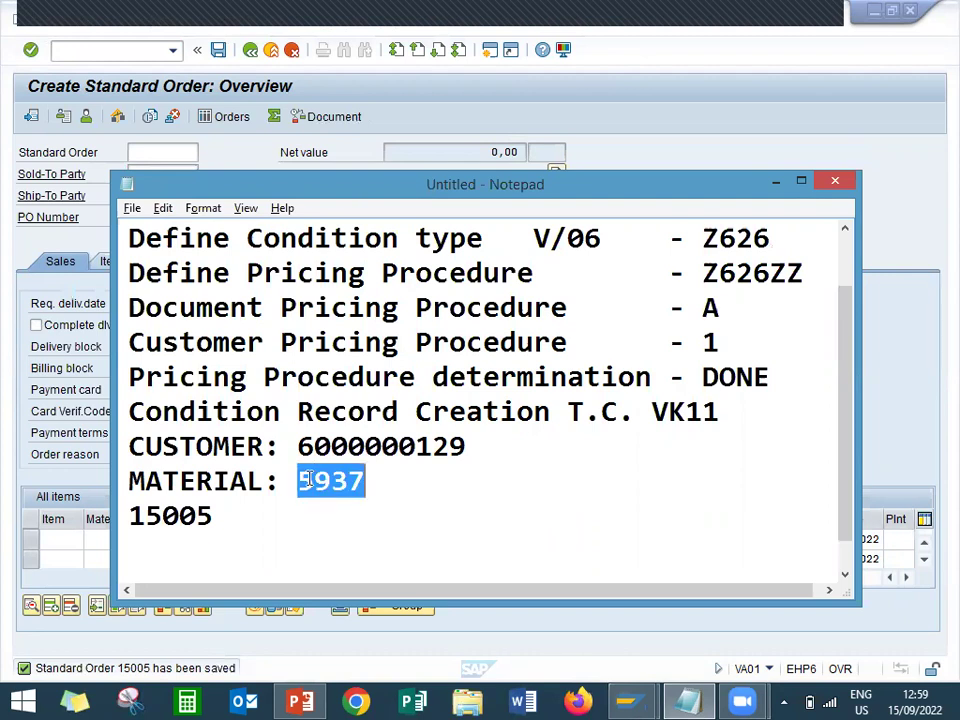
left_click(640, 113)
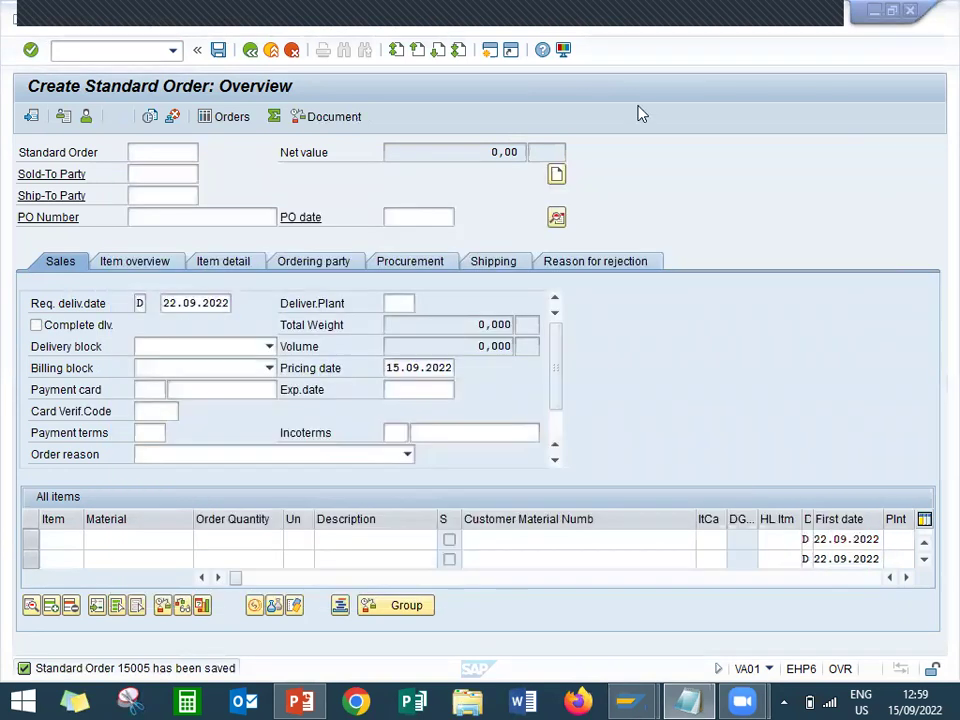
left_click(151, 57)
type("/NMIGO")
key("Return")
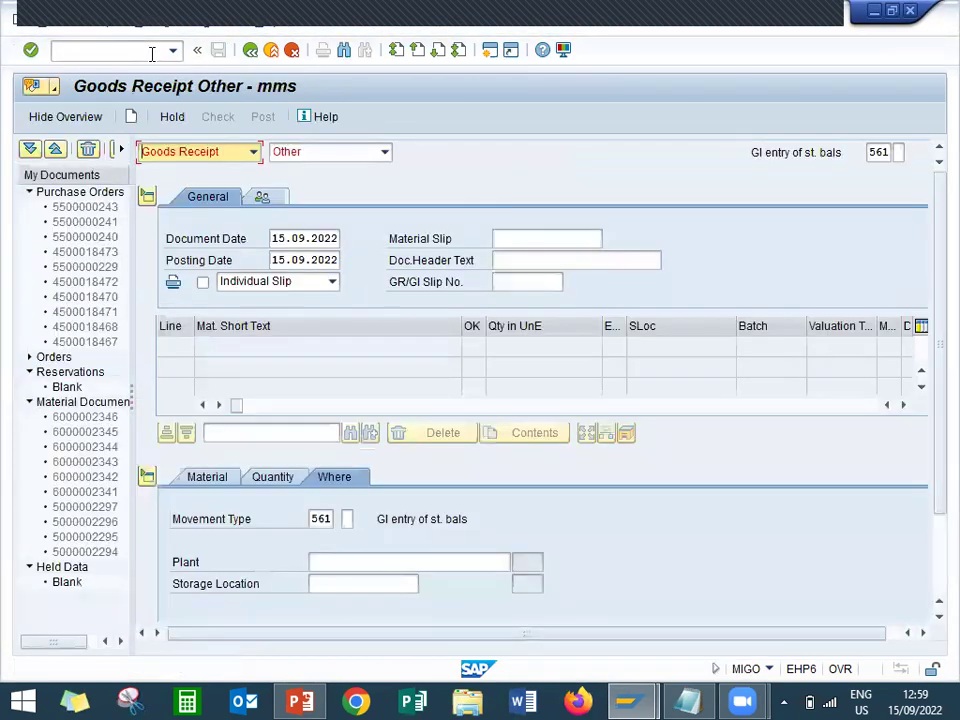
Step: Enter material 5937 with a quantity of 100 in the goods receipt
left_click(194, 478)
left_click(354, 522)
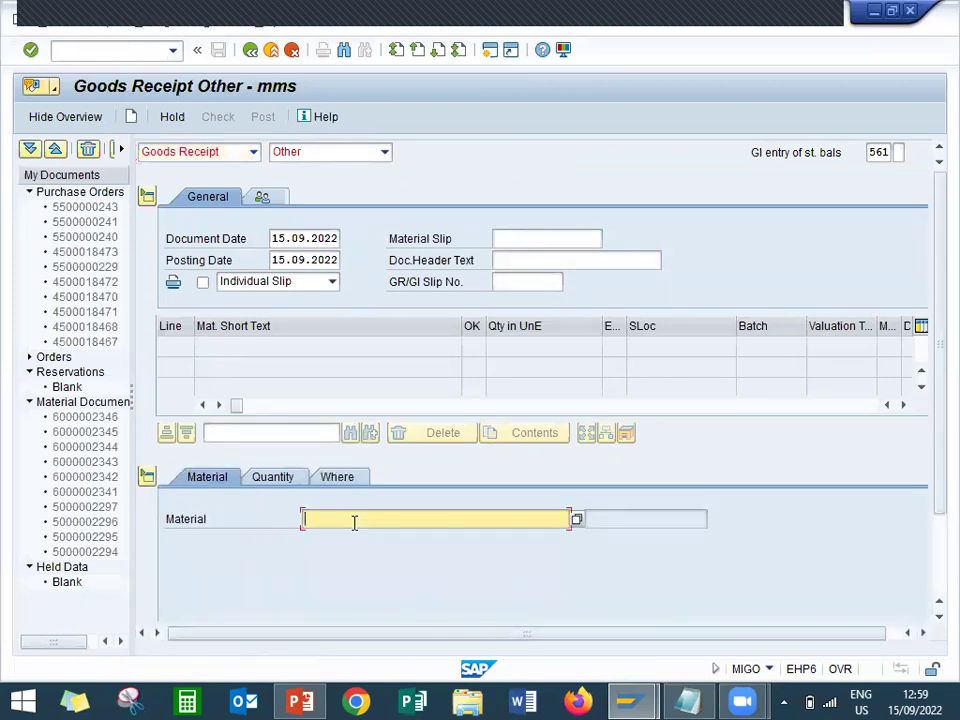
key("Return")
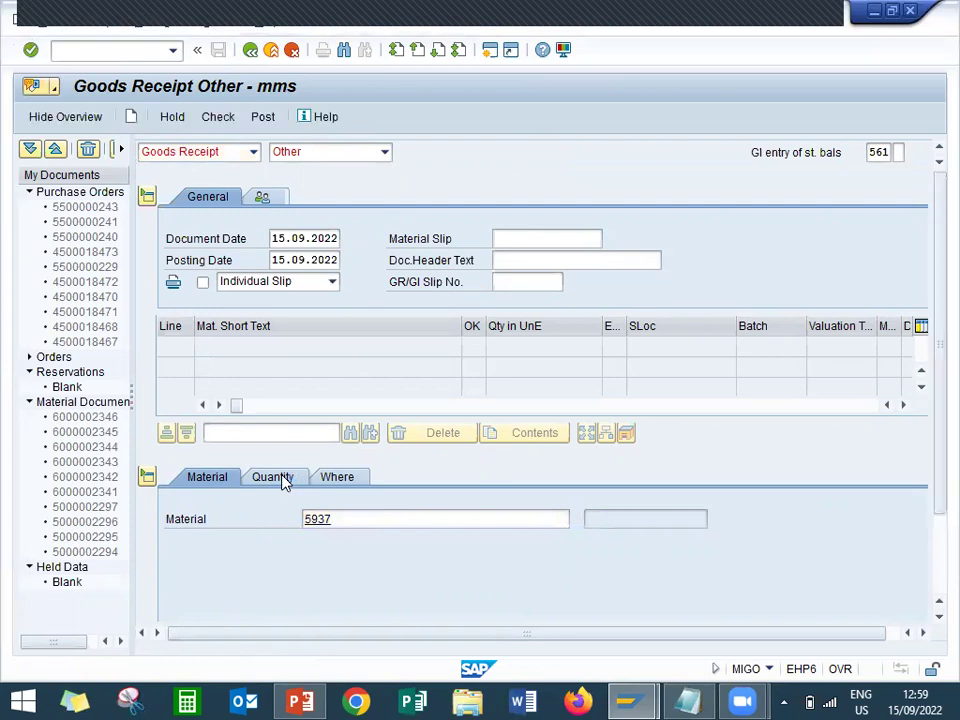
left_click(284, 481)
type("100")
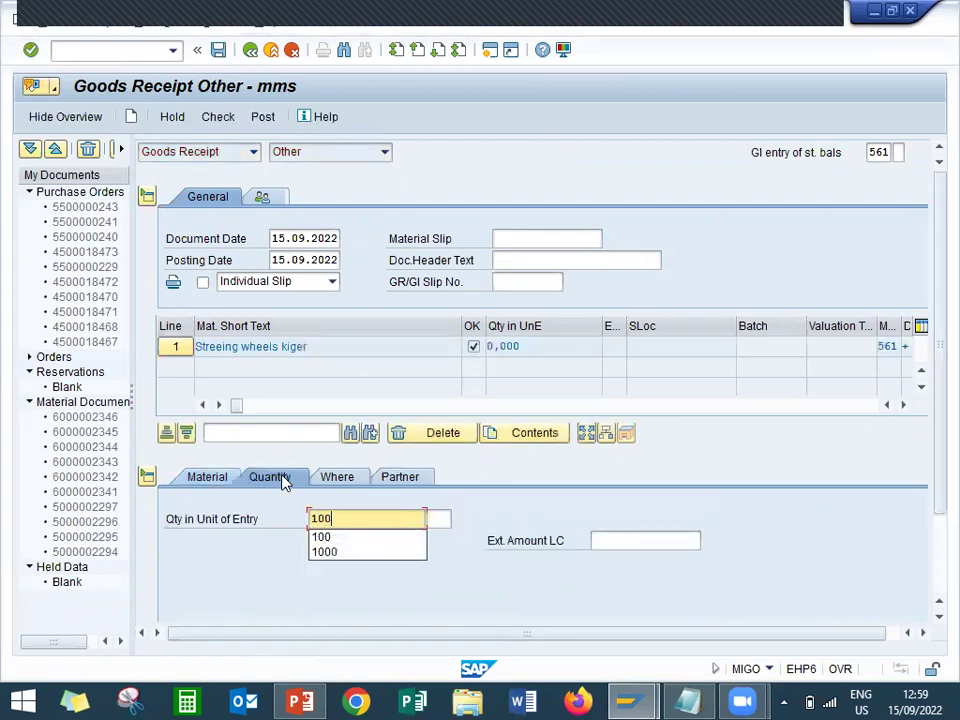
key("Return")
Step: Set the goods receipt's plant and storage location to LD01, save it and exit to SAP Easy Access
left_click(355, 478)
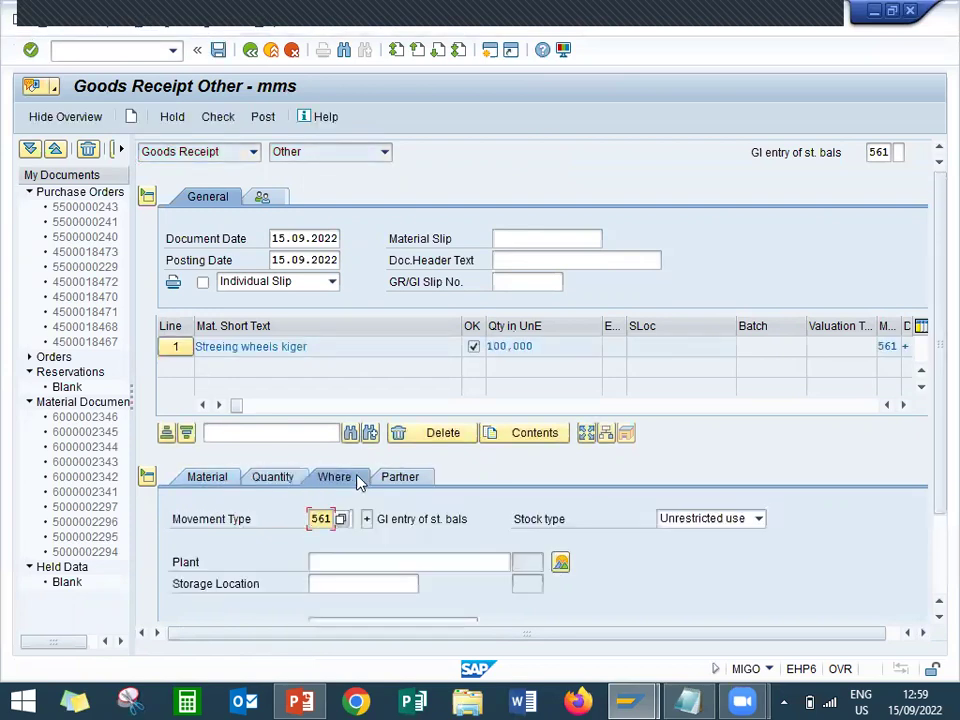
left_click(341, 560)
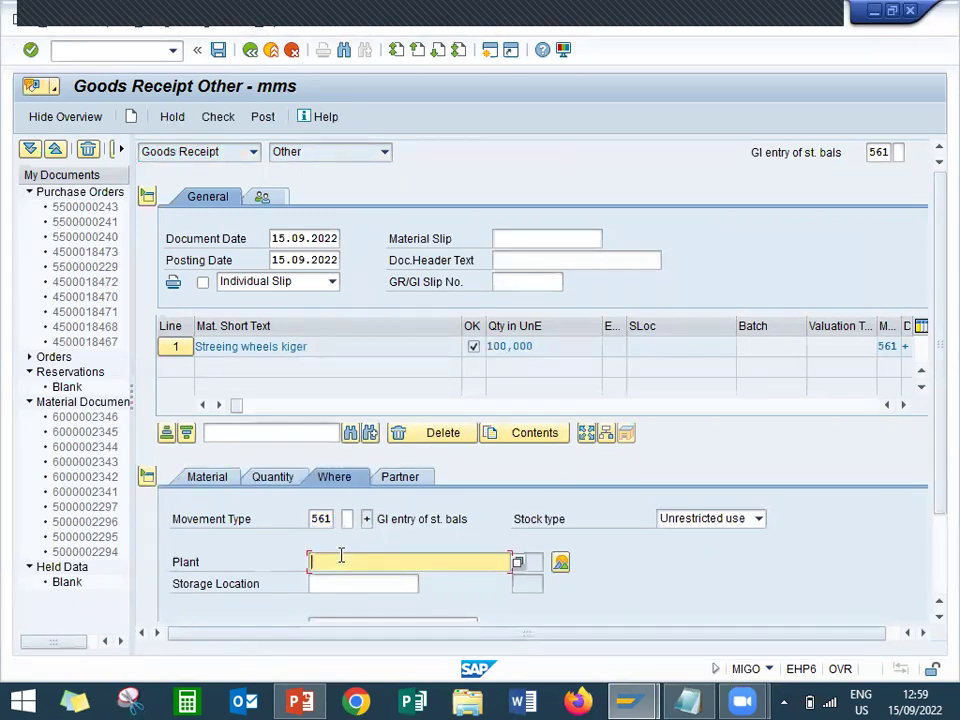
type("LD01")
key("Tab")
type("LD01")
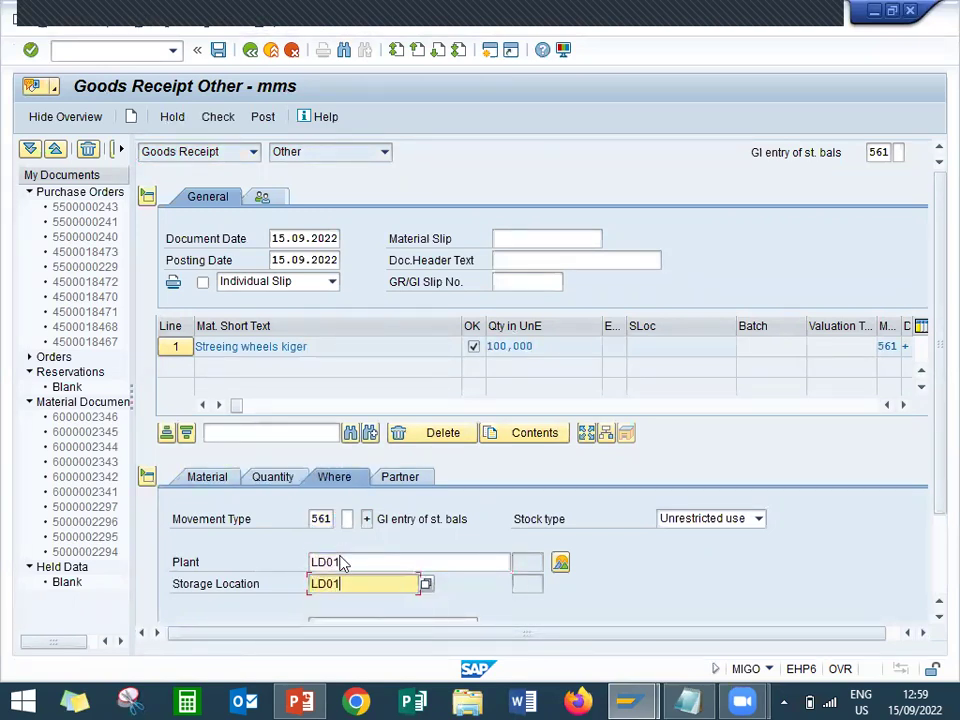
key("Return")
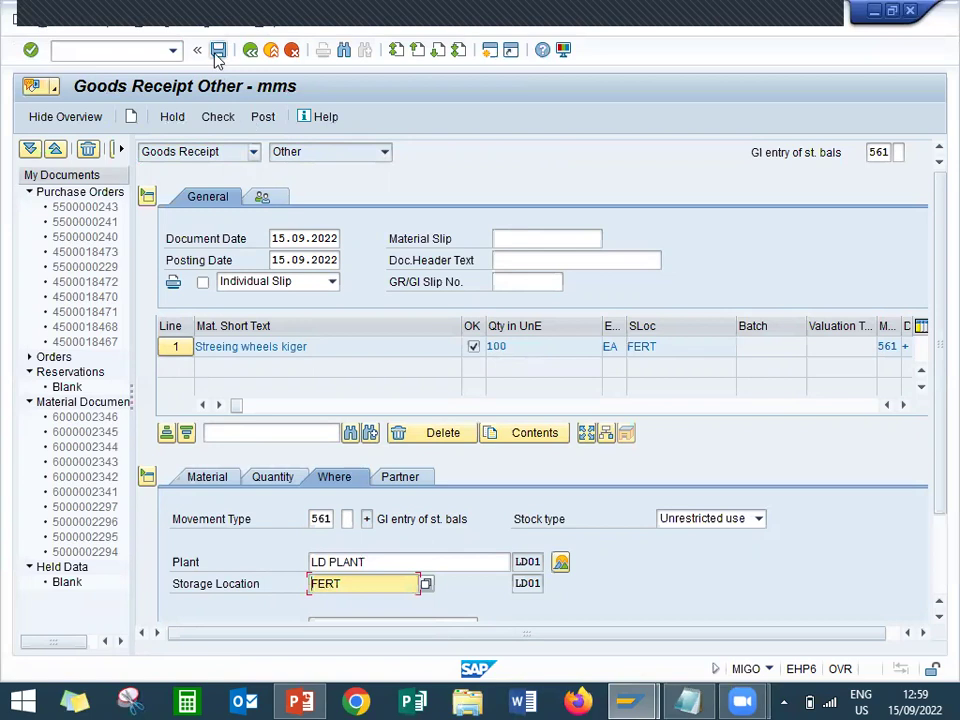
left_click(218, 52)
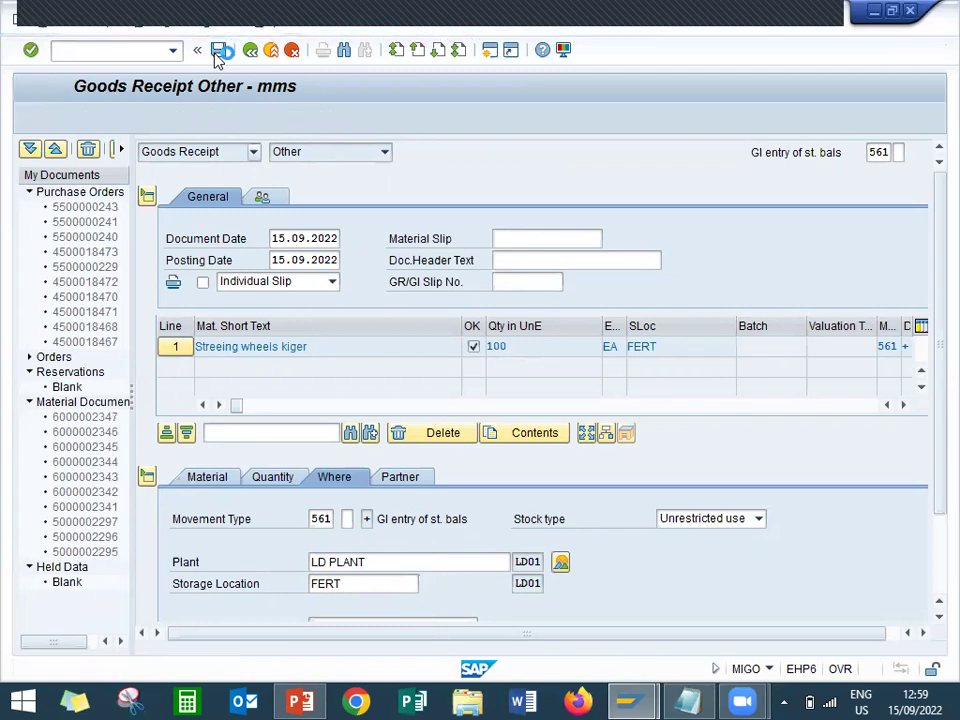
left_click(271, 50)
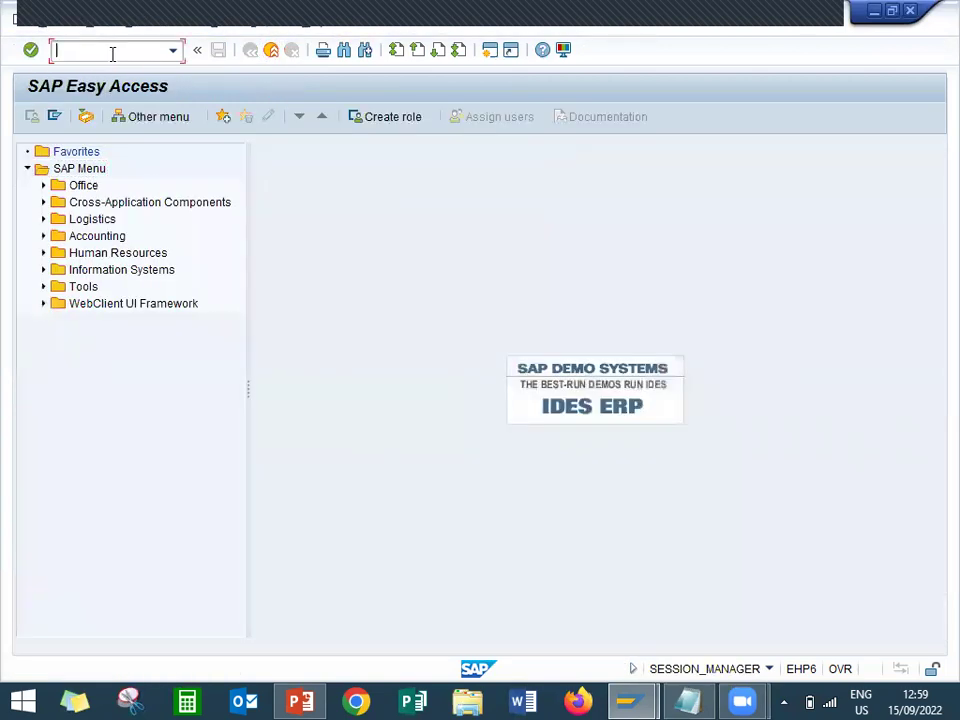
Step: Start VL01N, set the shipping point to LD01 and check the order number against the Notepad notes
key("Return")
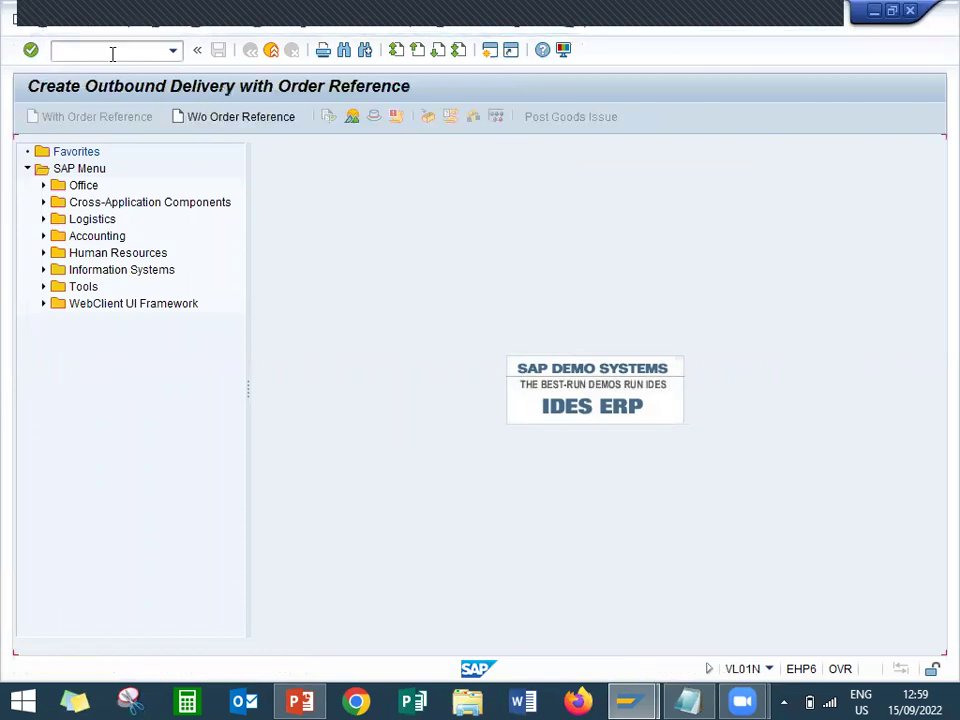
left_click(185, 196)
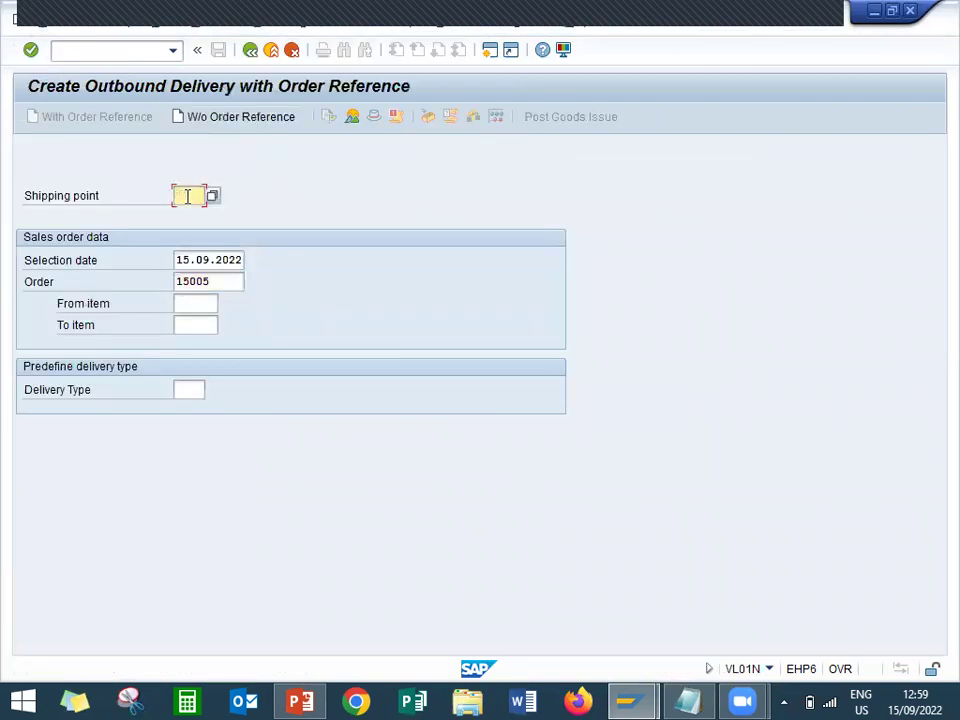
type("4")
type("1")
left_click_drag(217, 281, 162, 285)
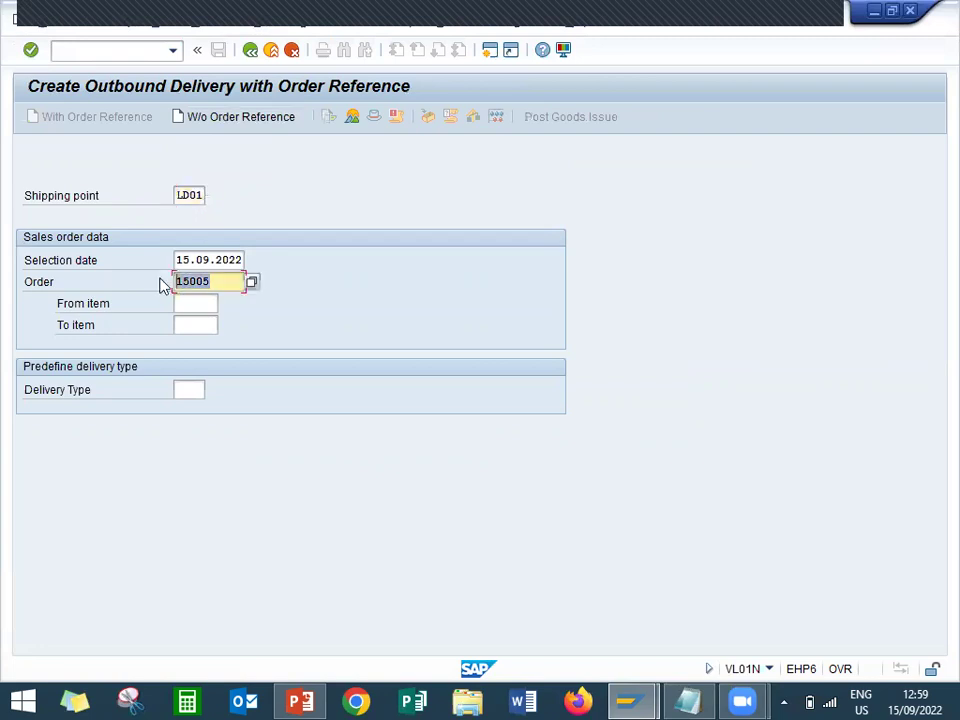
left_click(688, 700)
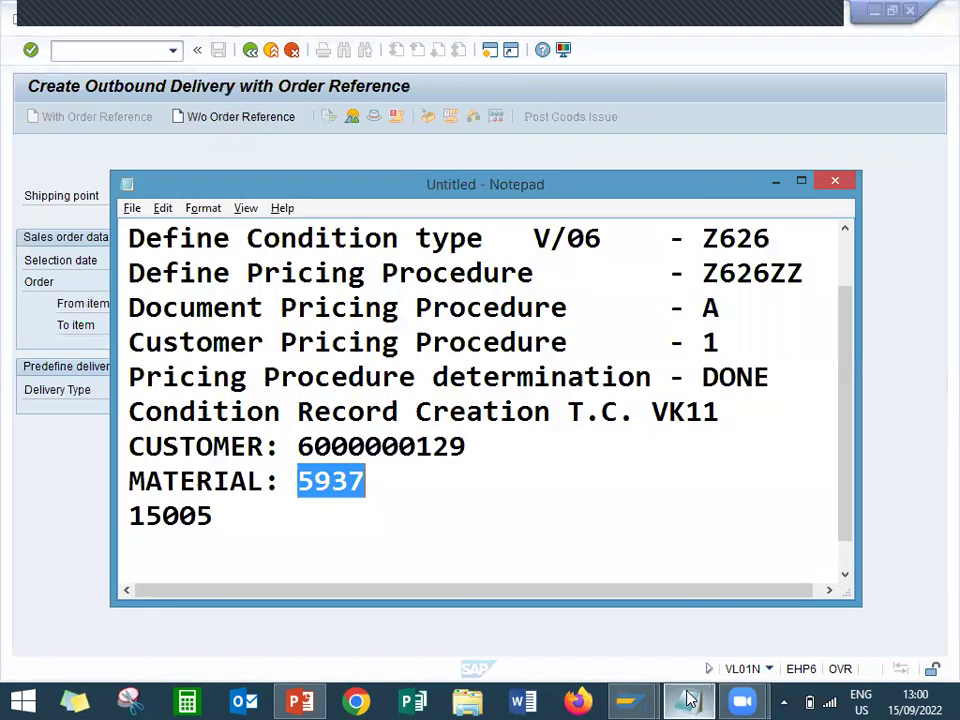
left_click(688, 700)
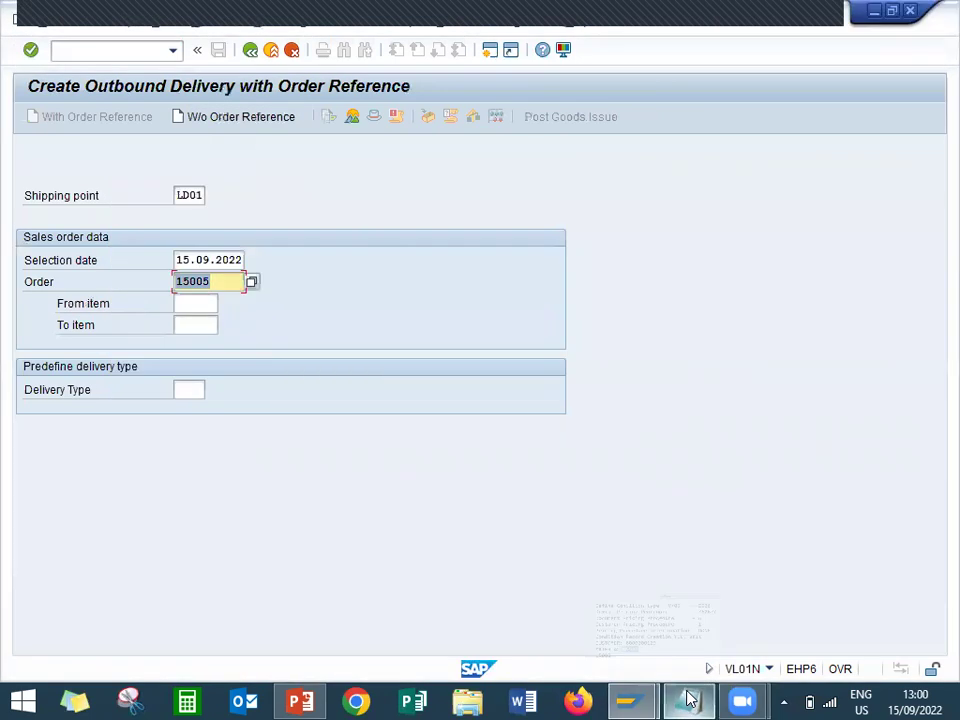
Step: Set the selection date to 15.10.2022 and create the outbound delivery for the sales order
left_click(197, 259)
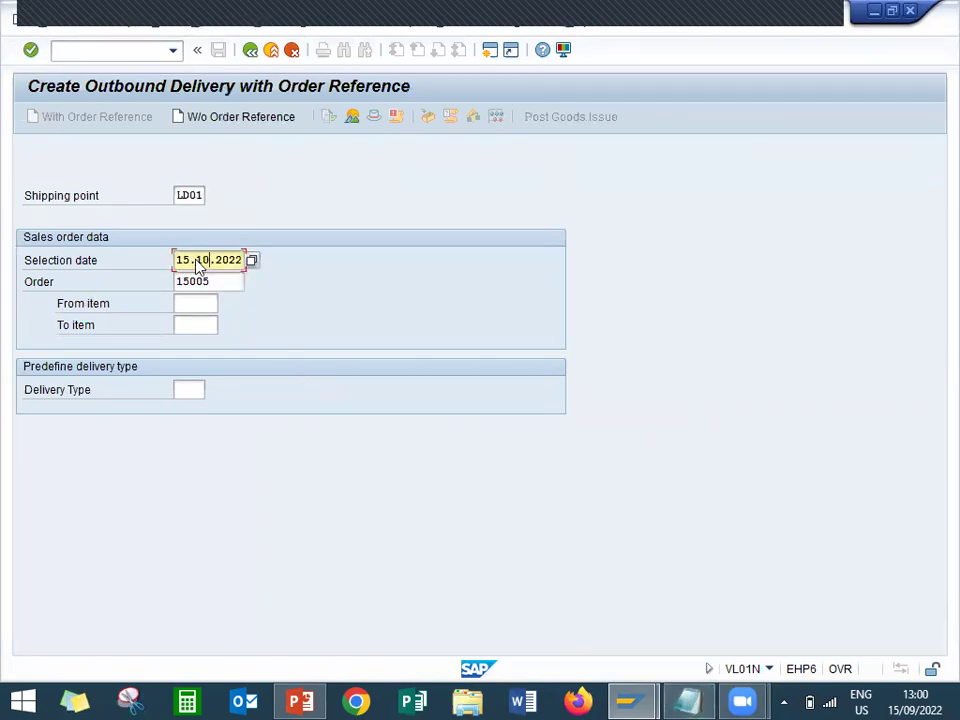
left_click(197, 260)
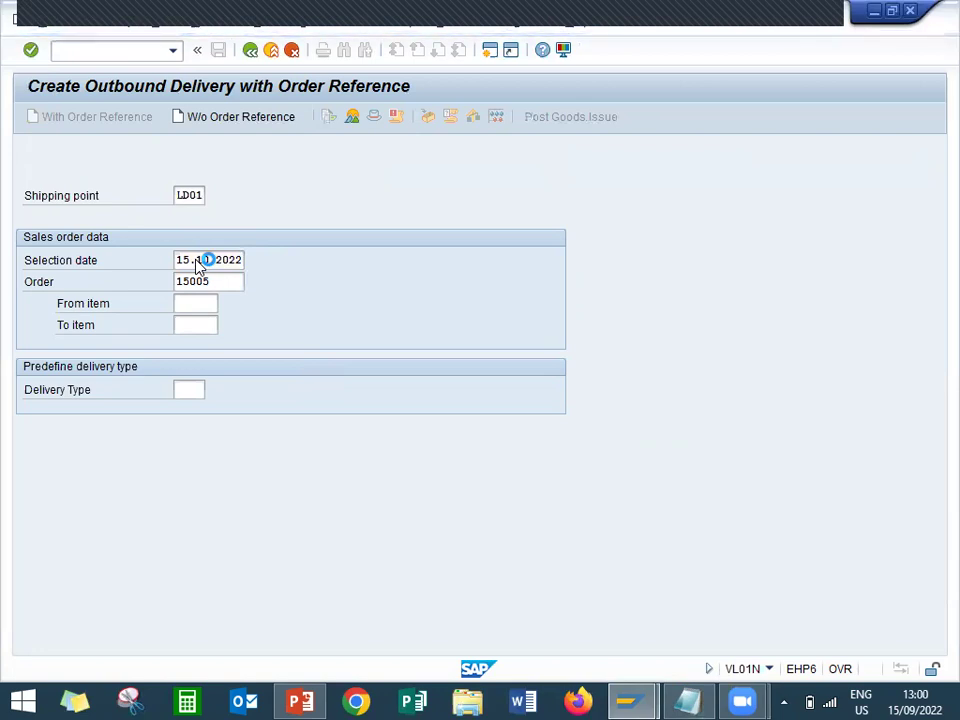
key("Return")
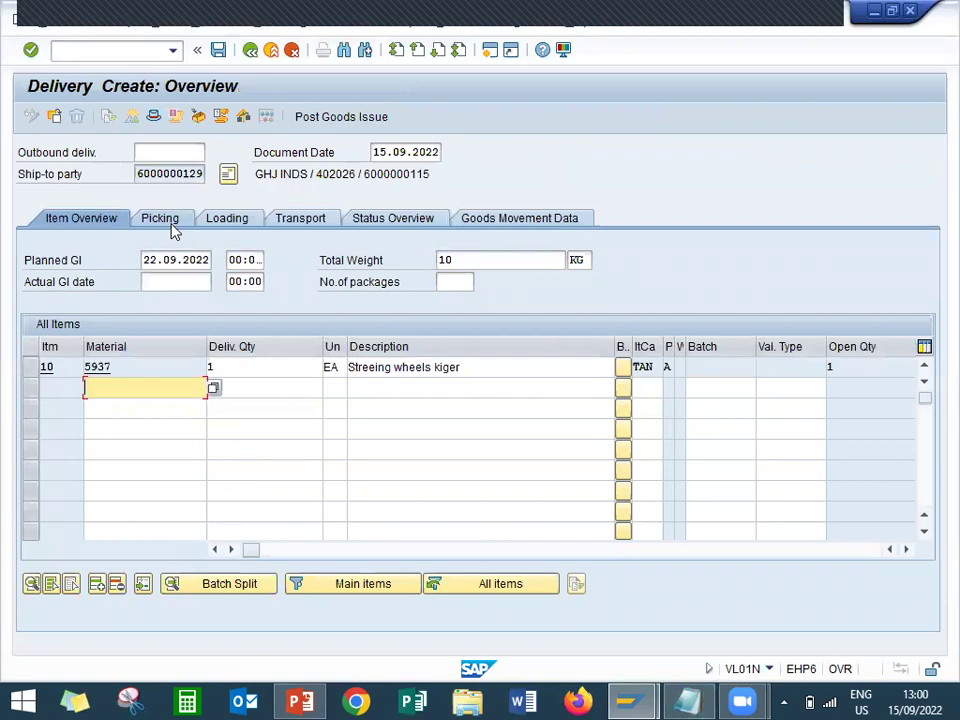
Step: Enter a picked quantity of 1 for delivery item 10 and post the goods issue
left_click(171, 226)
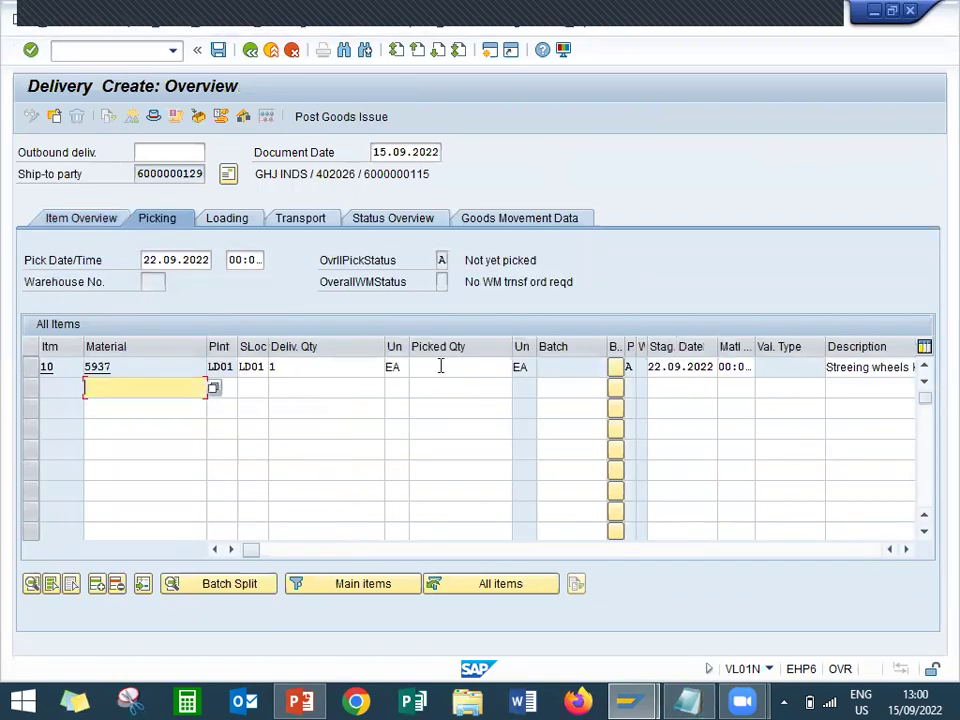
left_click(440, 366)
type("1")
key("Return")
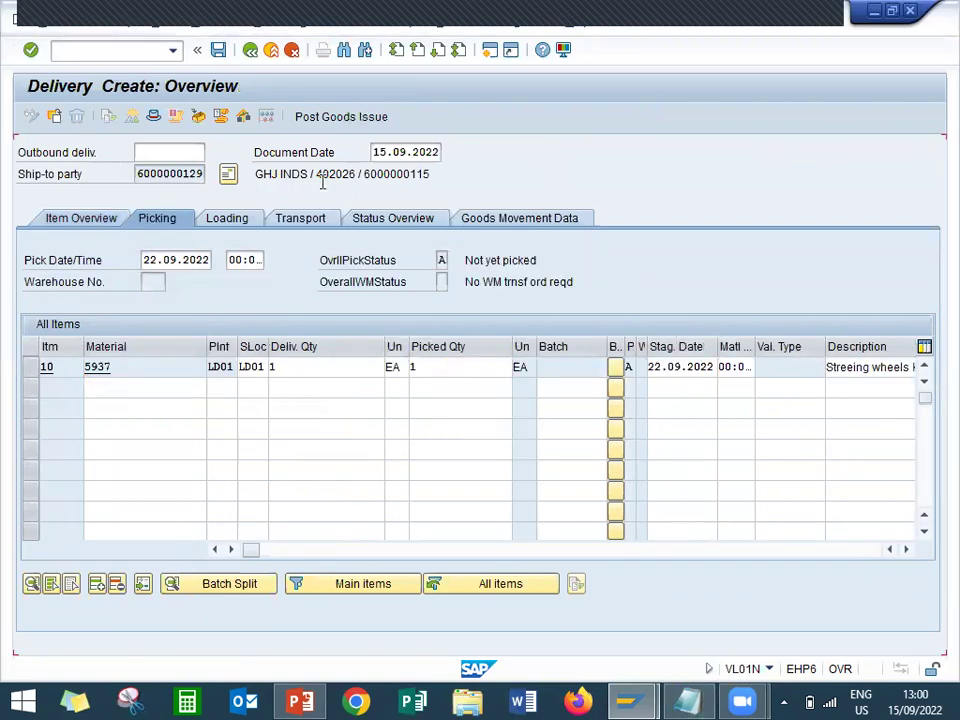
left_click(345, 117)
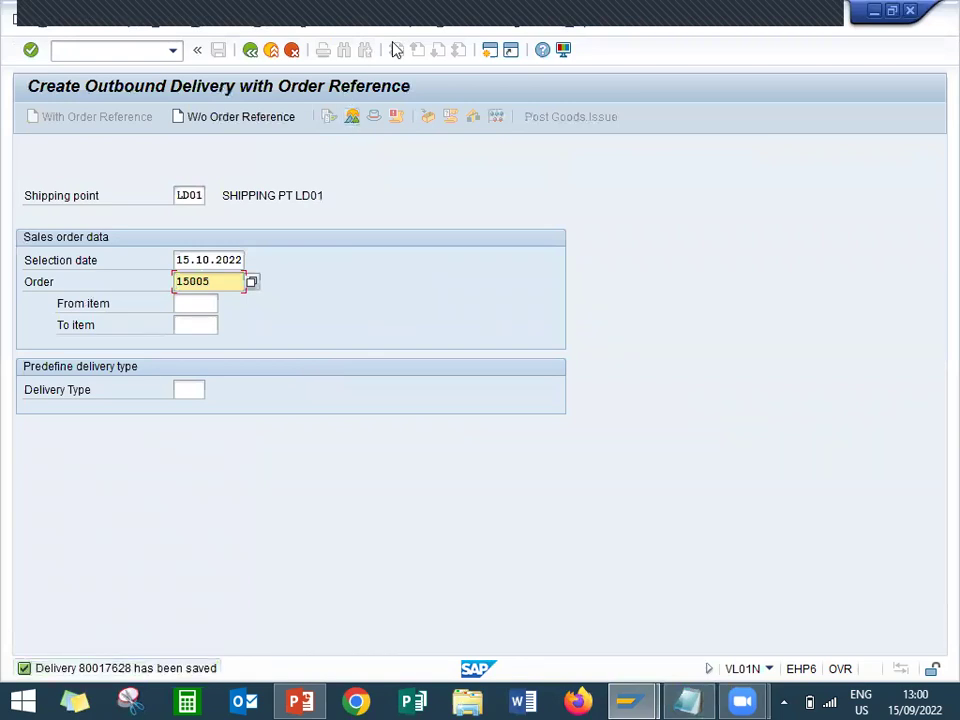
left_click(270, 50)
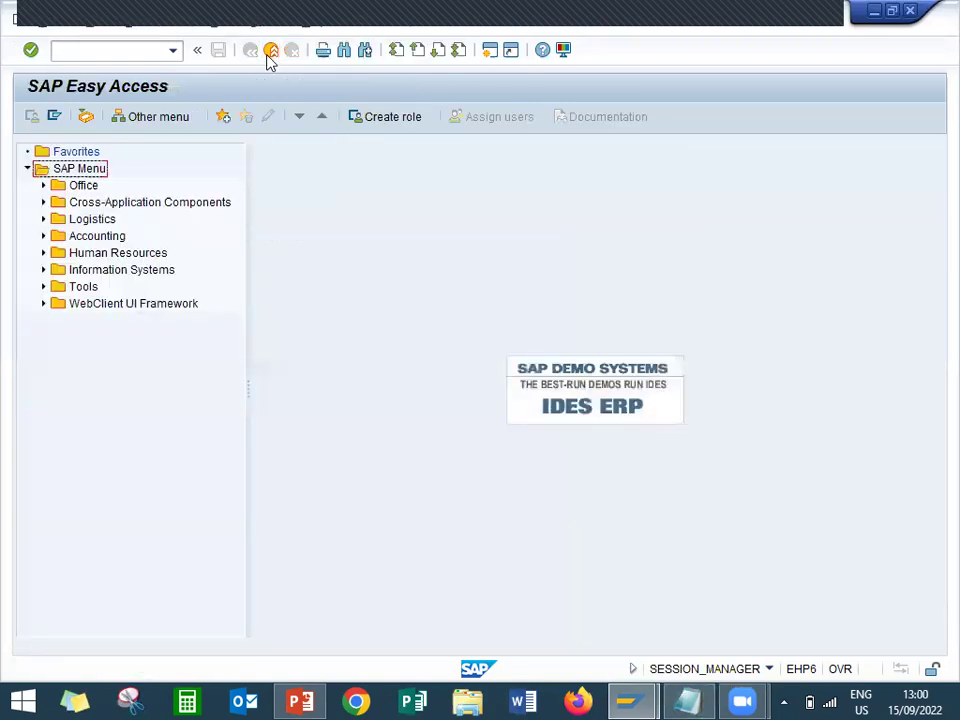
Step: Try to create the billing document for the new delivery in VF01
left_click(129, 52)
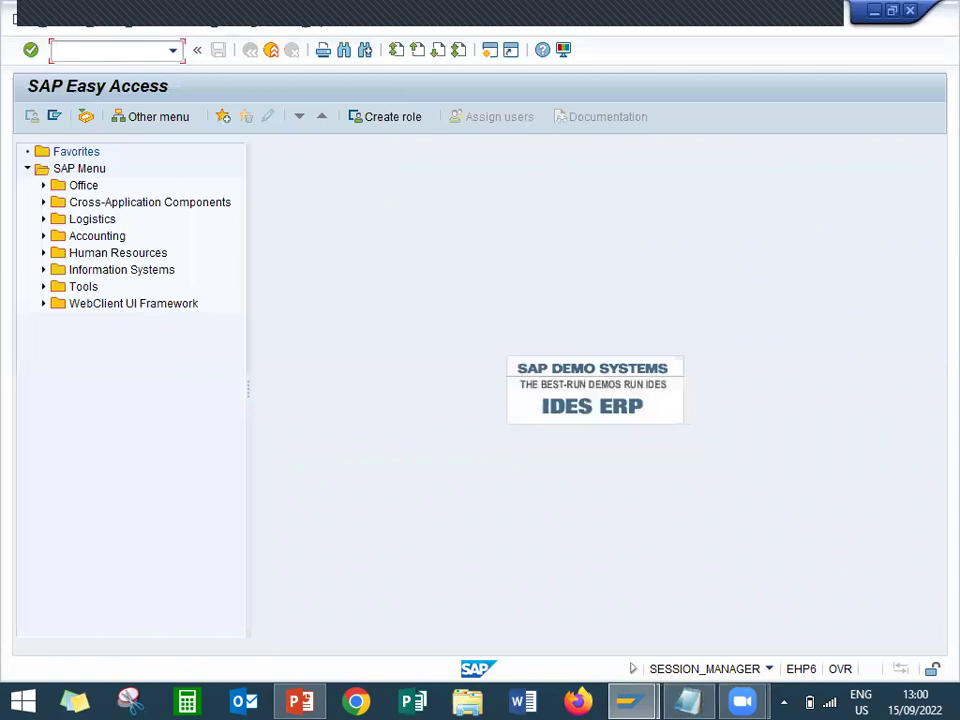
type("VF01")
key("Return")
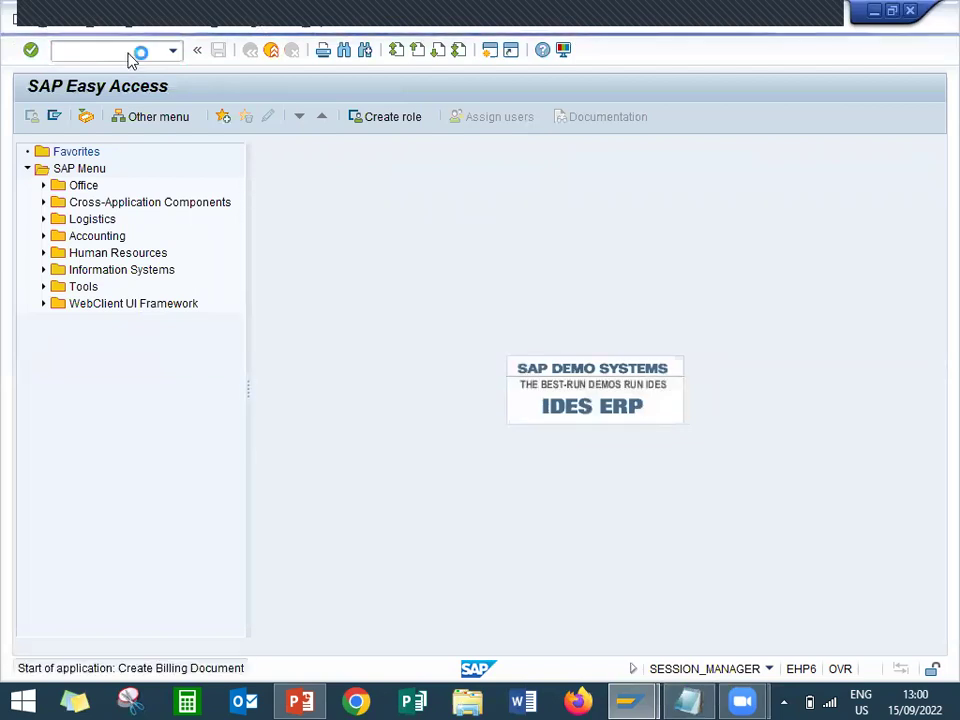
key("Return")
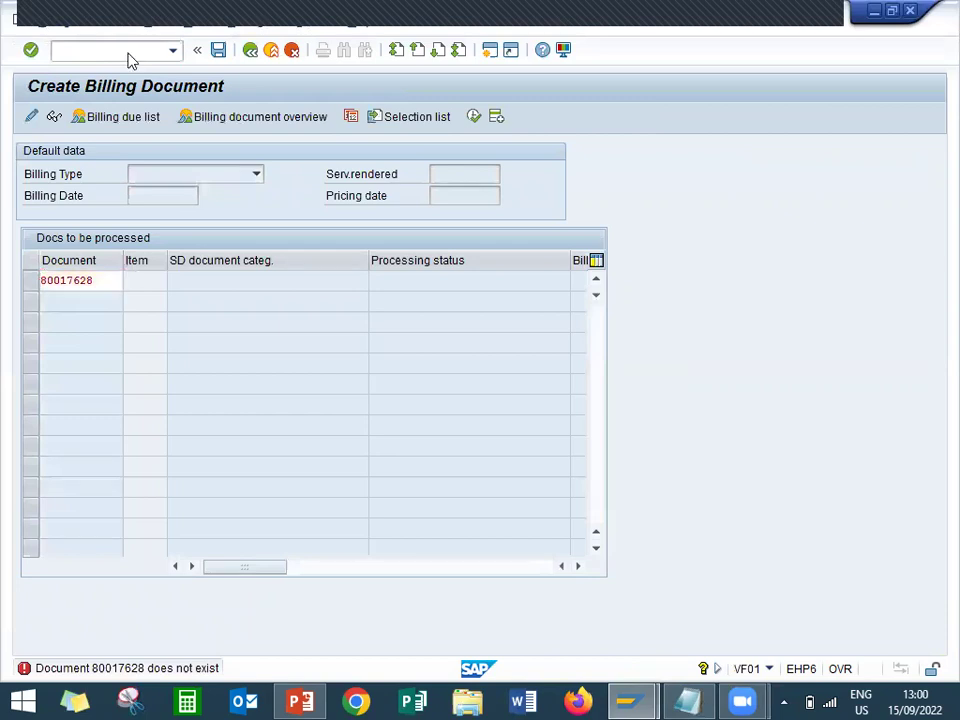
key("F3")
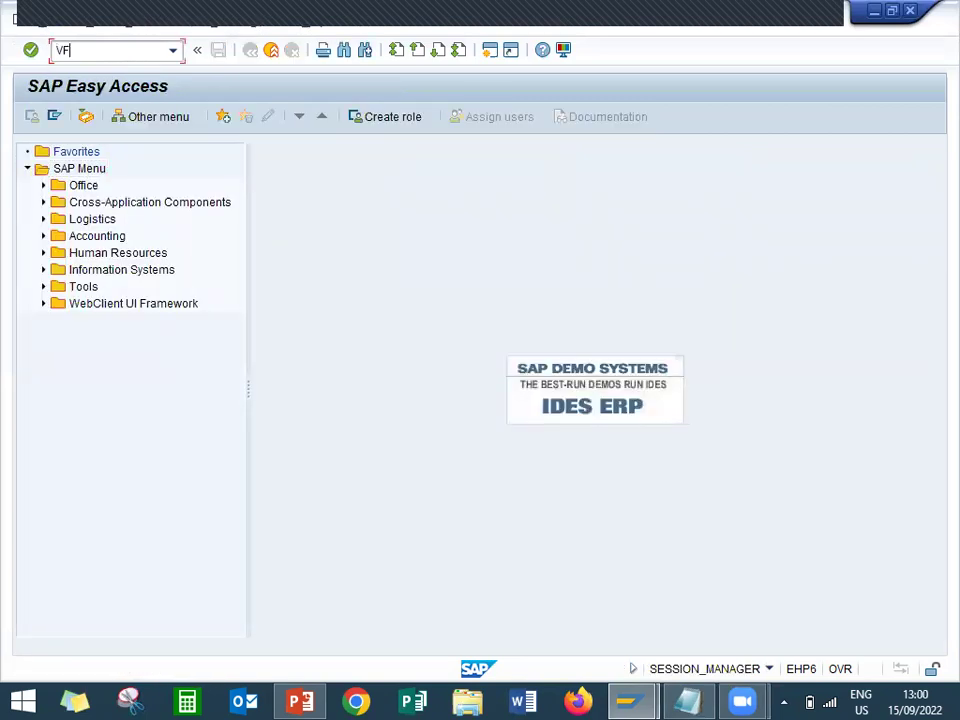
key("Return")
key("Return")
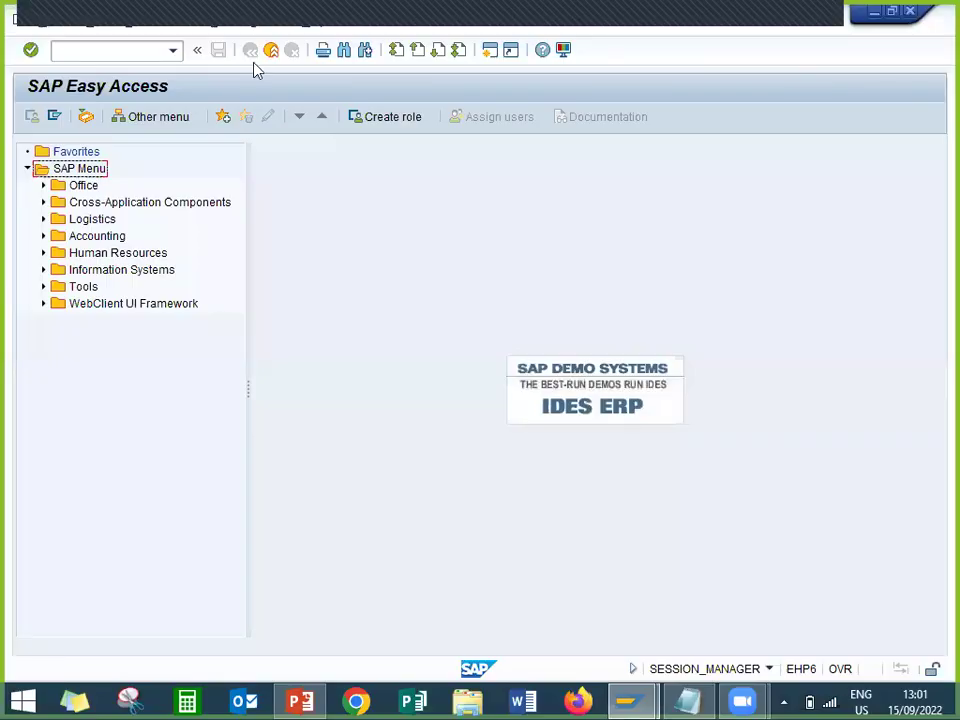
Step: Create the F2 invoice for the delivery in VF01, save it and exit to SAP Easy Access
left_click(121, 54)
type("VF0")
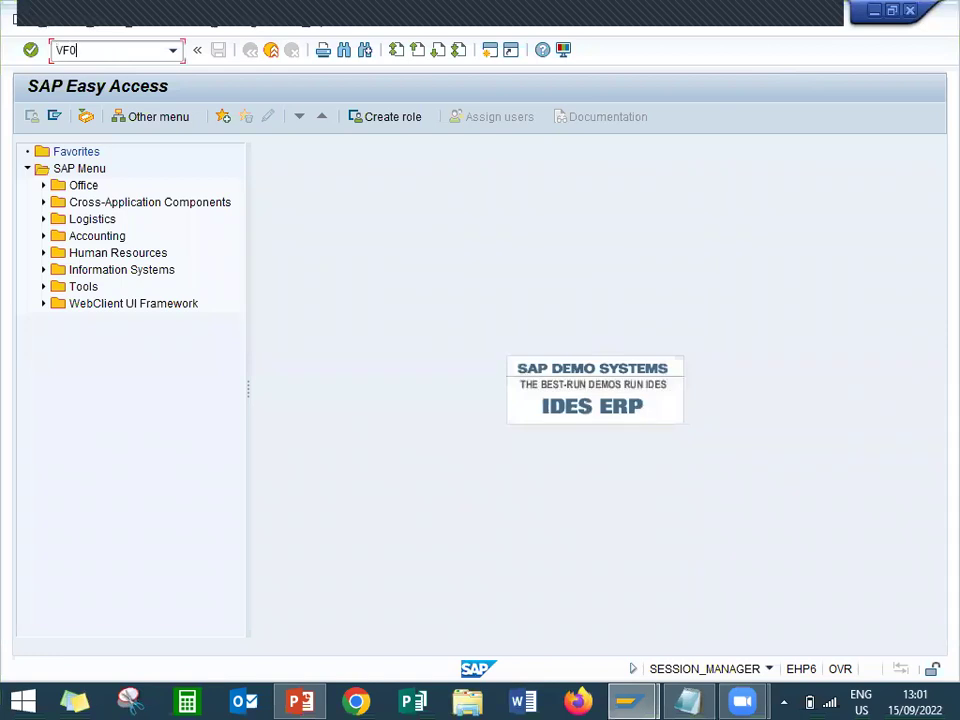
type("1")
key("Return")
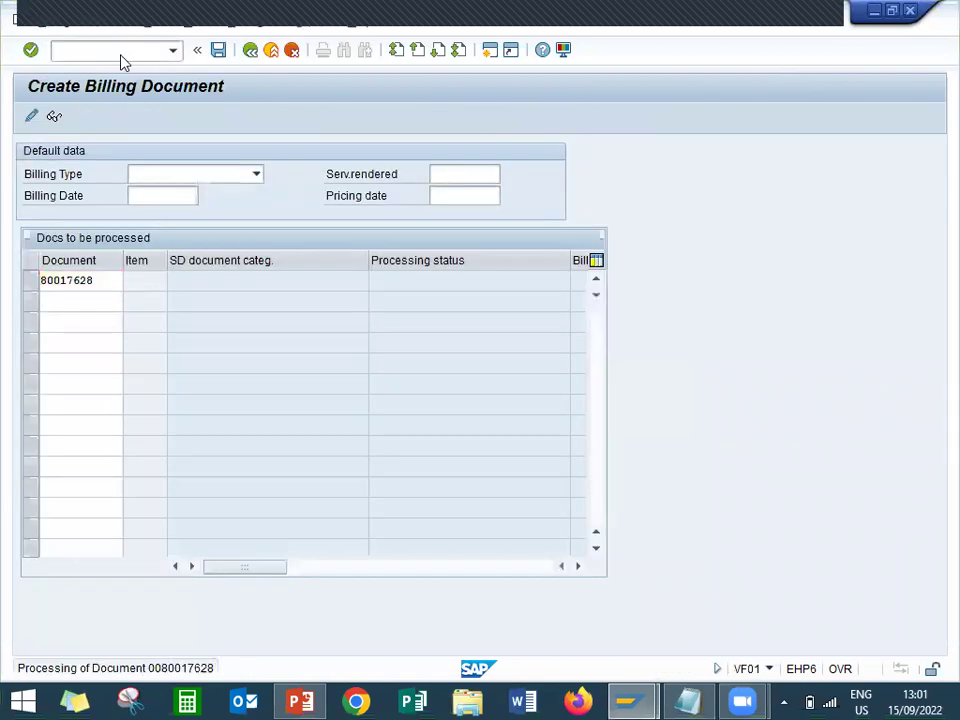
key("Return")
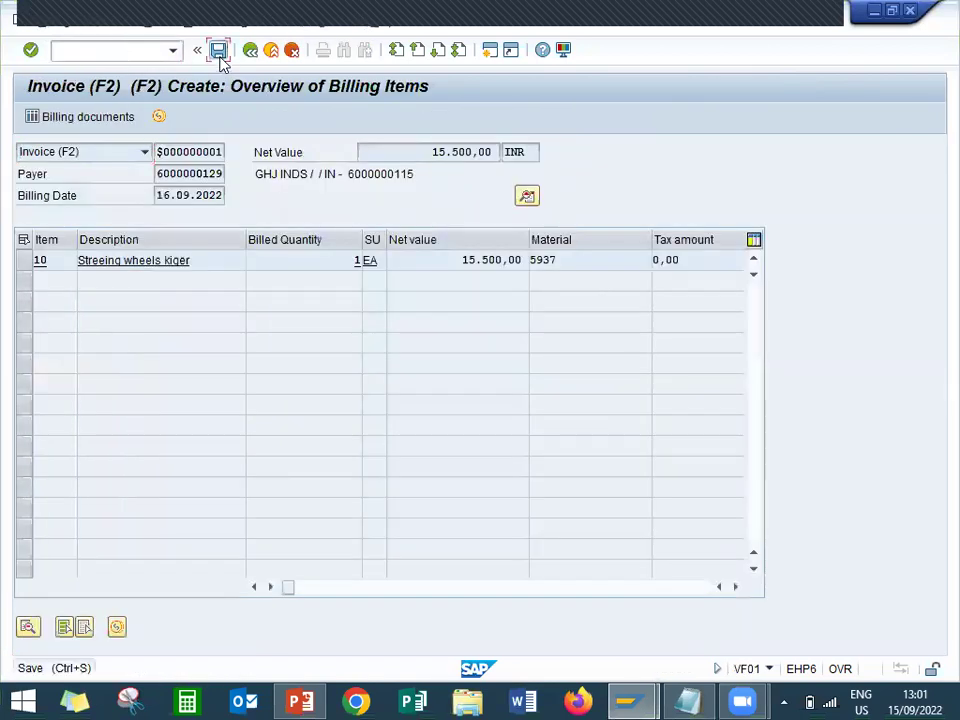
left_click(221, 55)
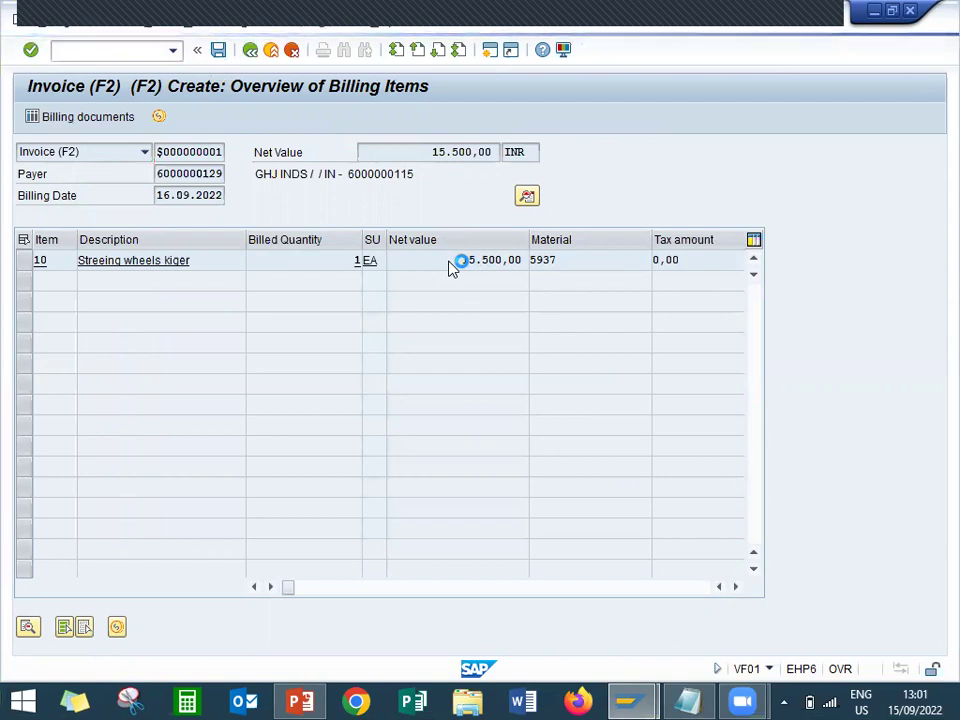
left_click(268, 50)
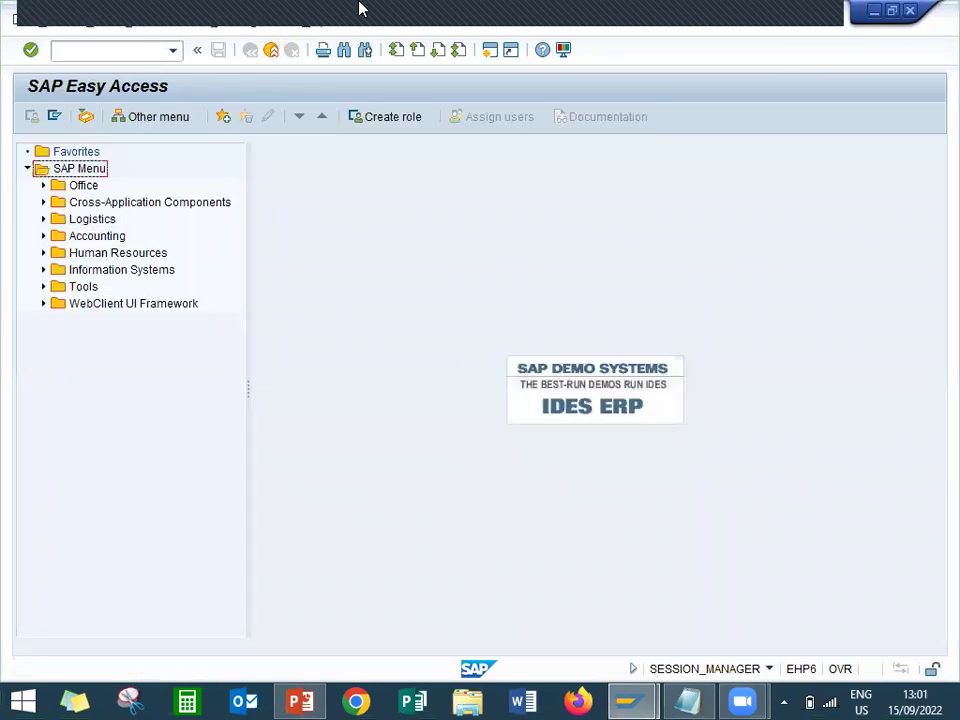